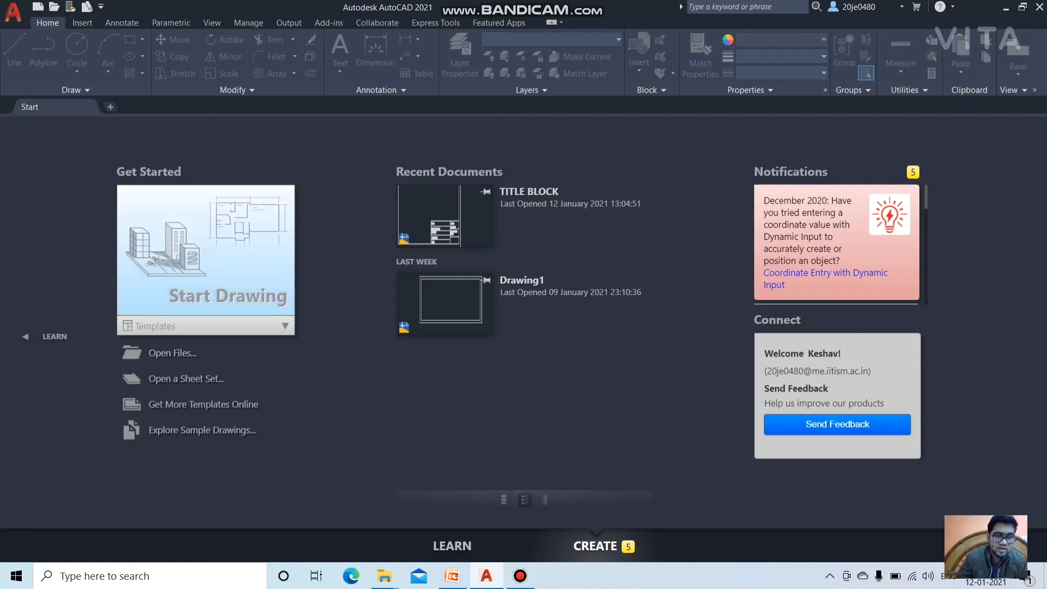
# Step: Start a new blank Drawing1 from the Start tab
pyautogui.click(207, 256)
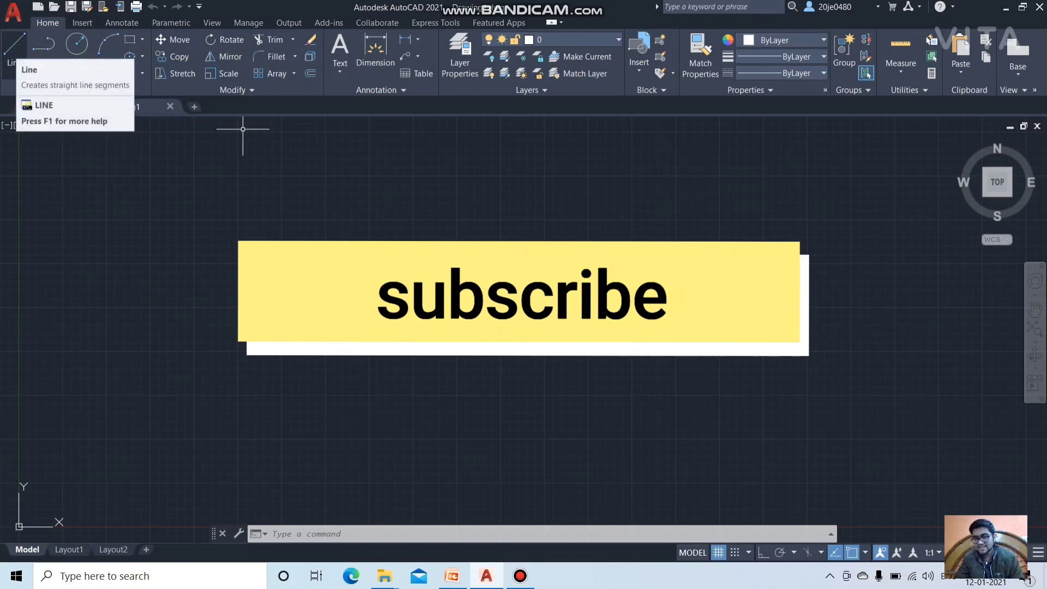
pyautogui.write('li')
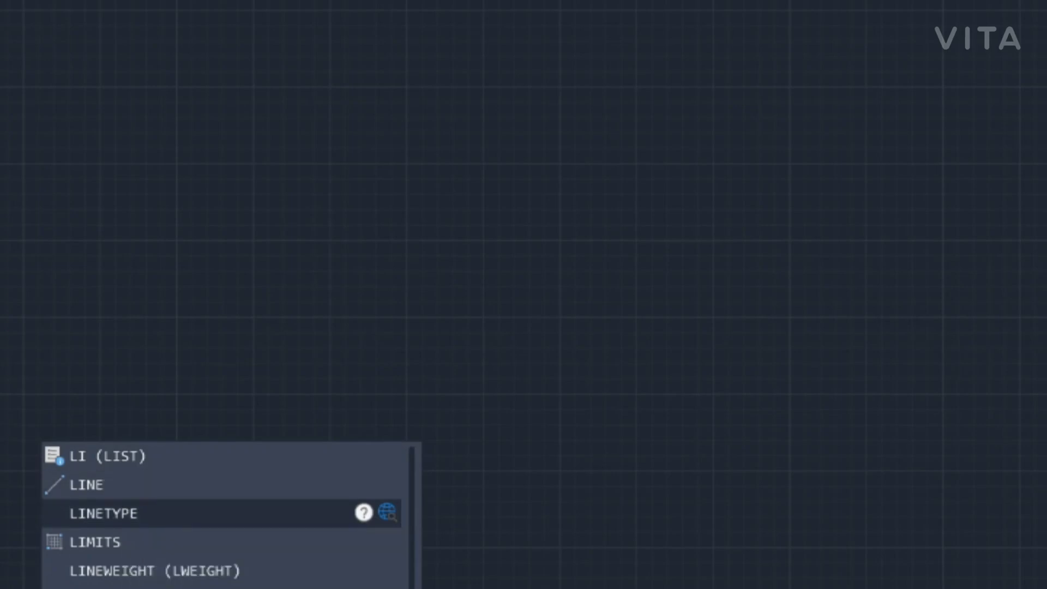
pyautogui.press('BackSpace')
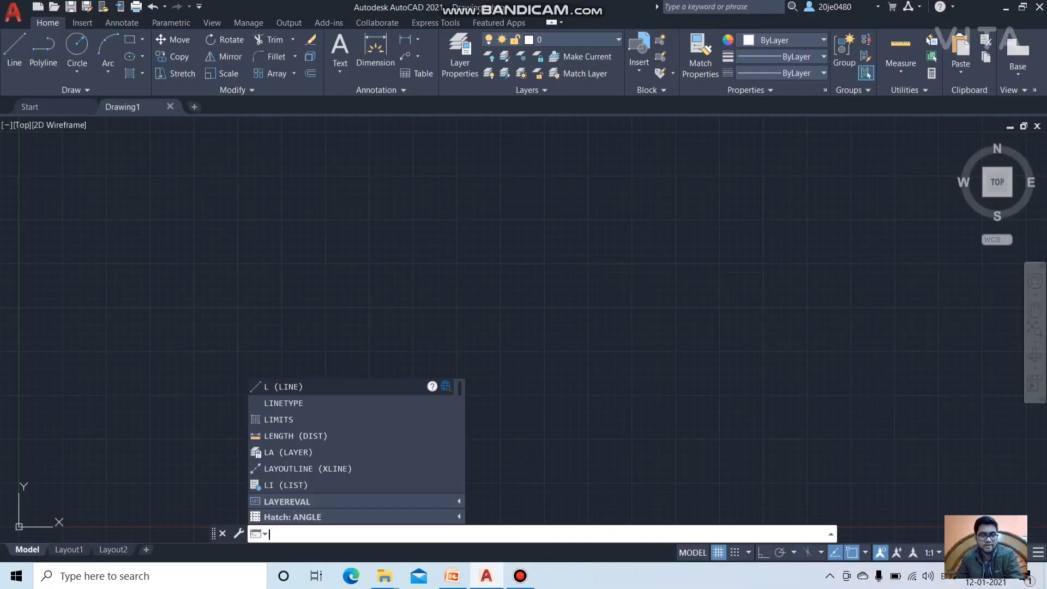
pyautogui.press('BackSpace')
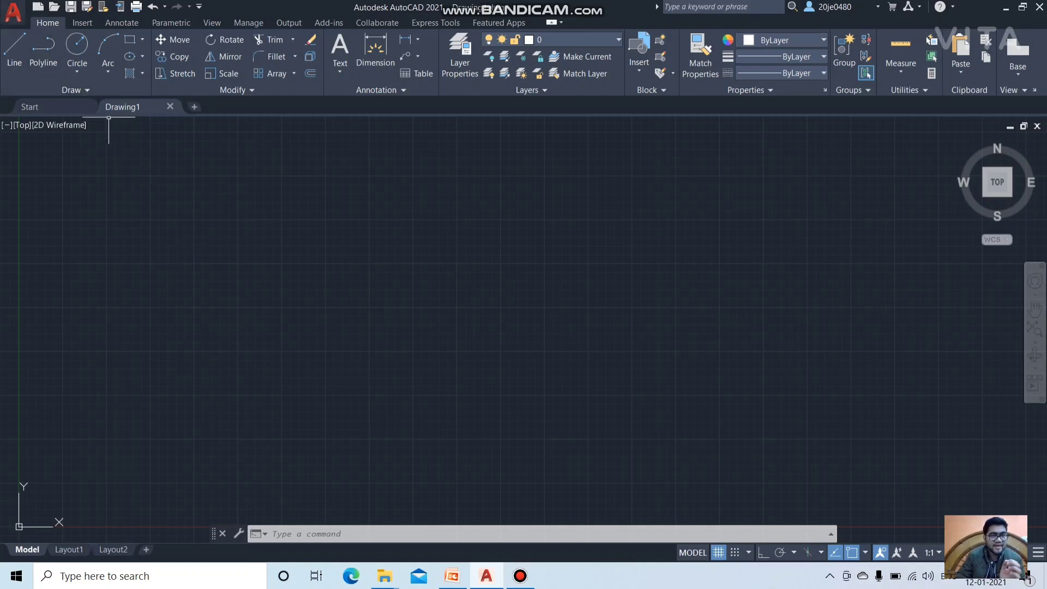
# Step: Set the Drawing Units insertion scale to Millimeters, then switch to the PowerPoint lecture slides
pyautogui.click(13, 12)
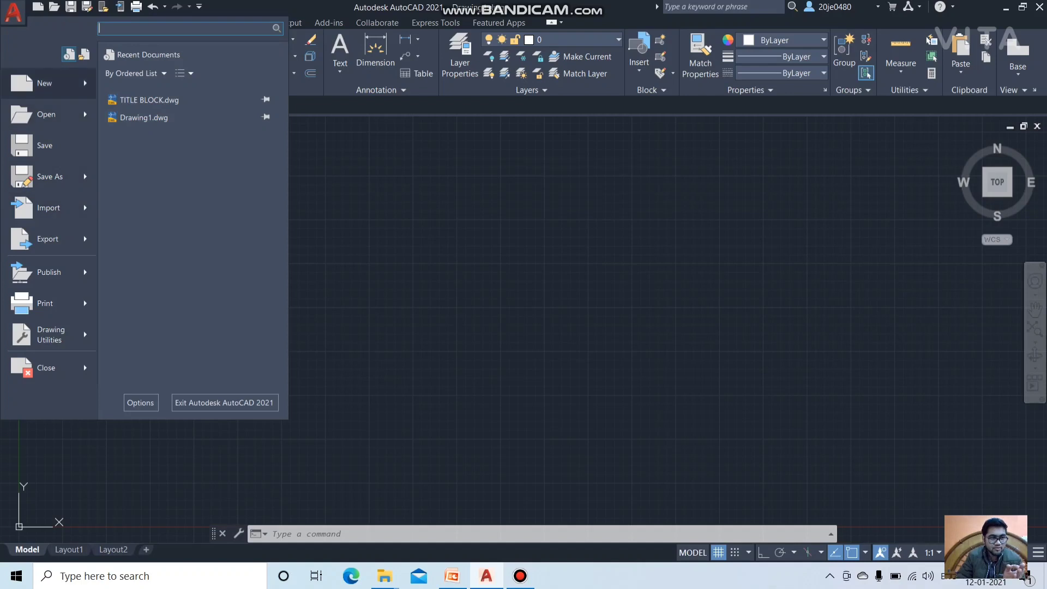
pyautogui.moveTo(49, 334)
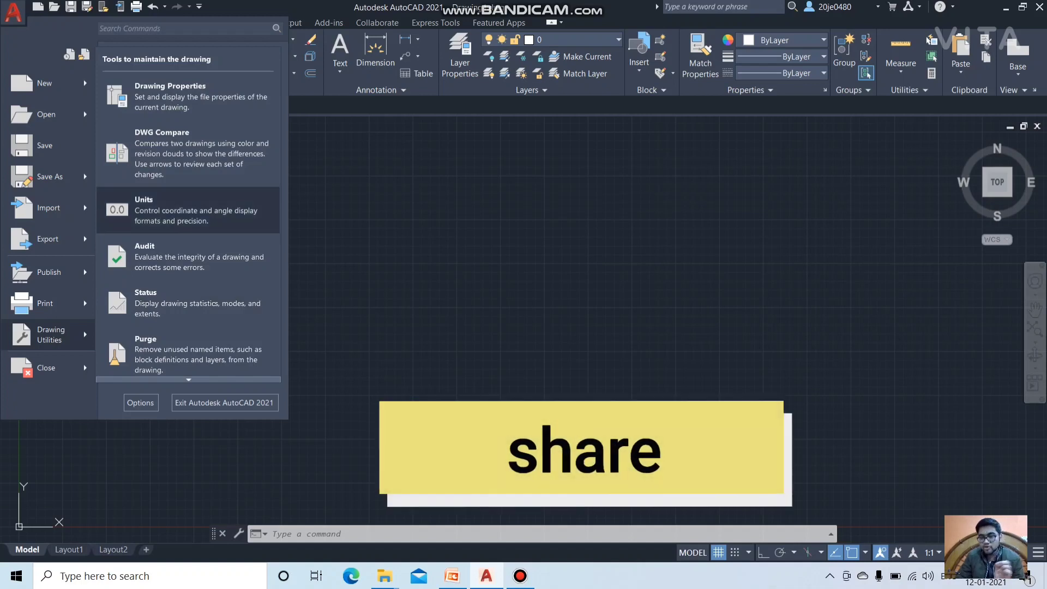
pyautogui.press('Escape')
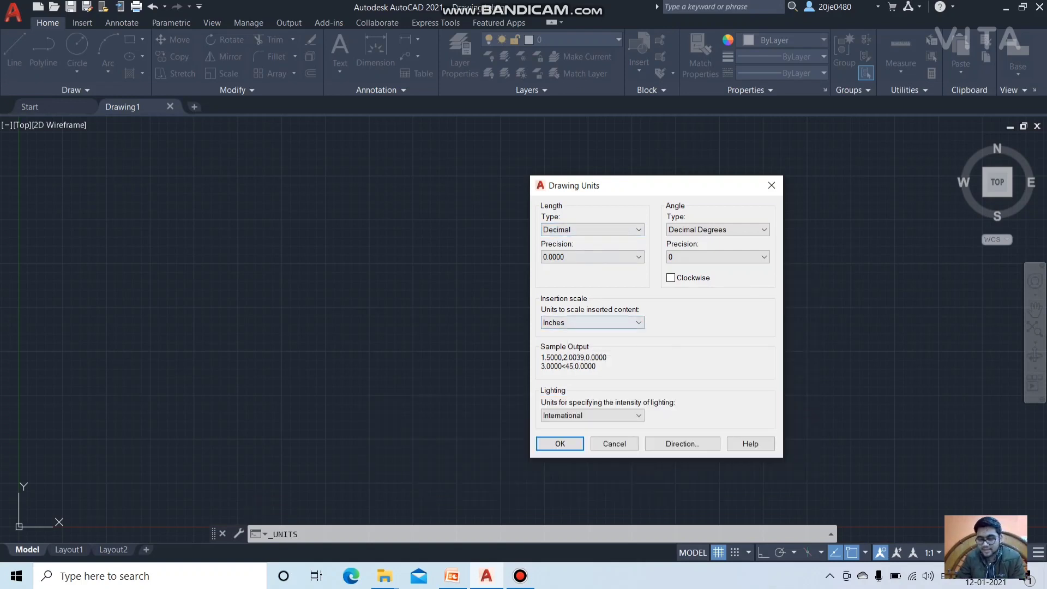
pyautogui.click(591, 323)
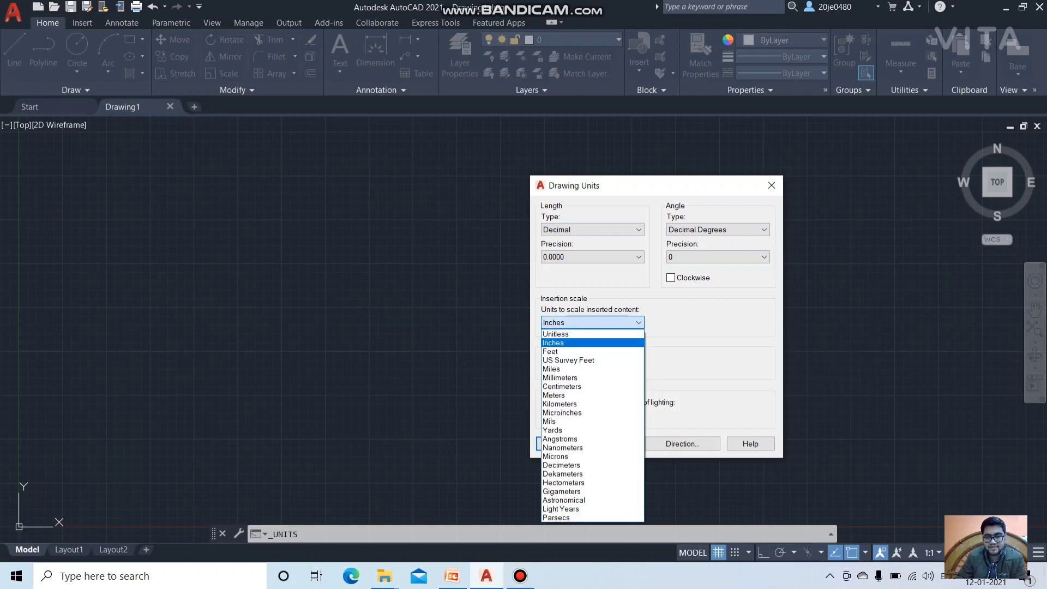
pyautogui.click(586, 378)
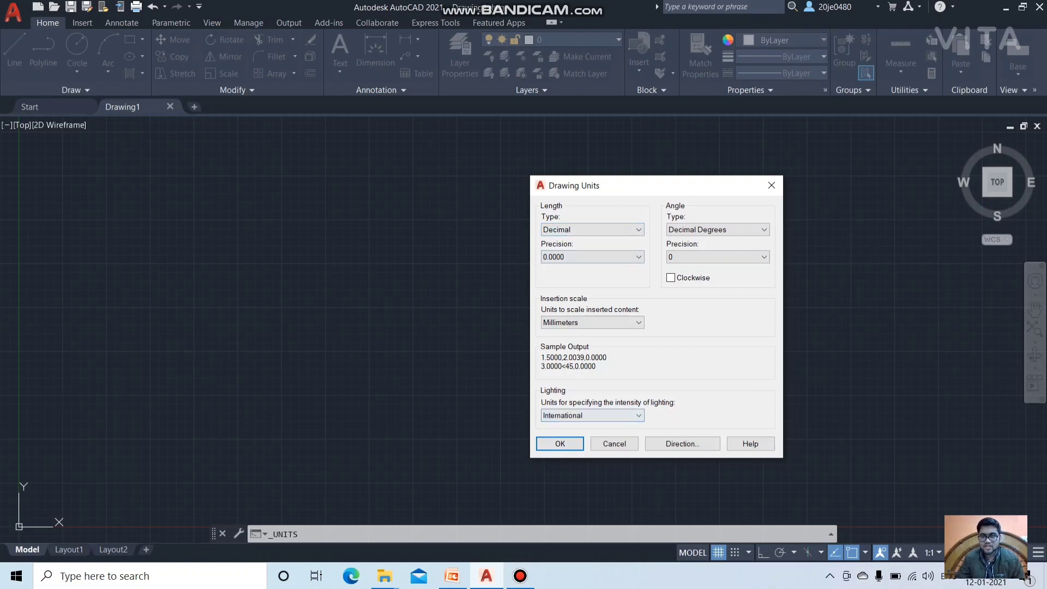
pyautogui.press('Return')
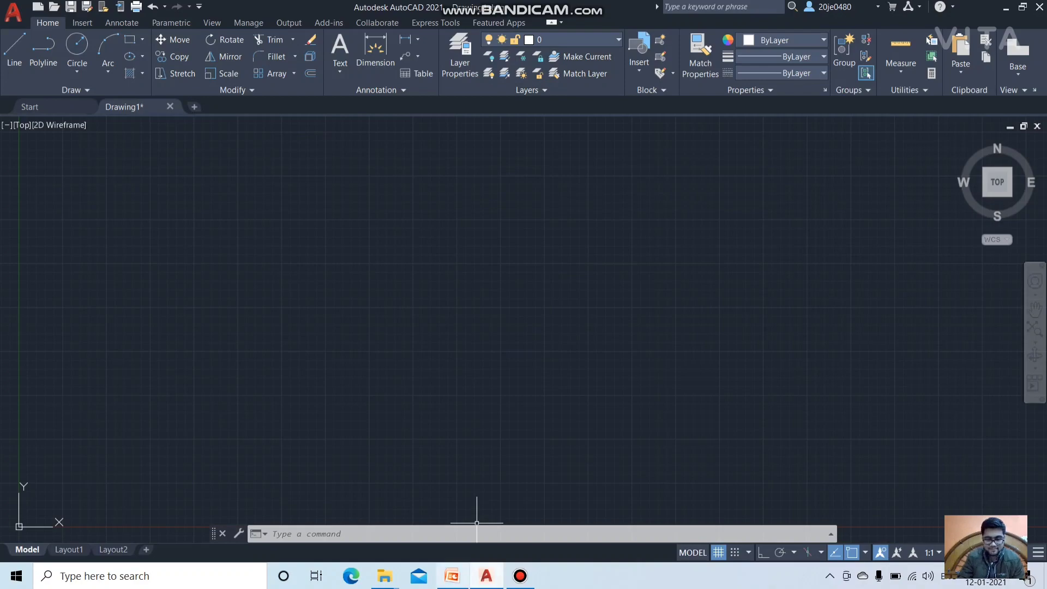
pyautogui.hotkey('alt', 'Tab')
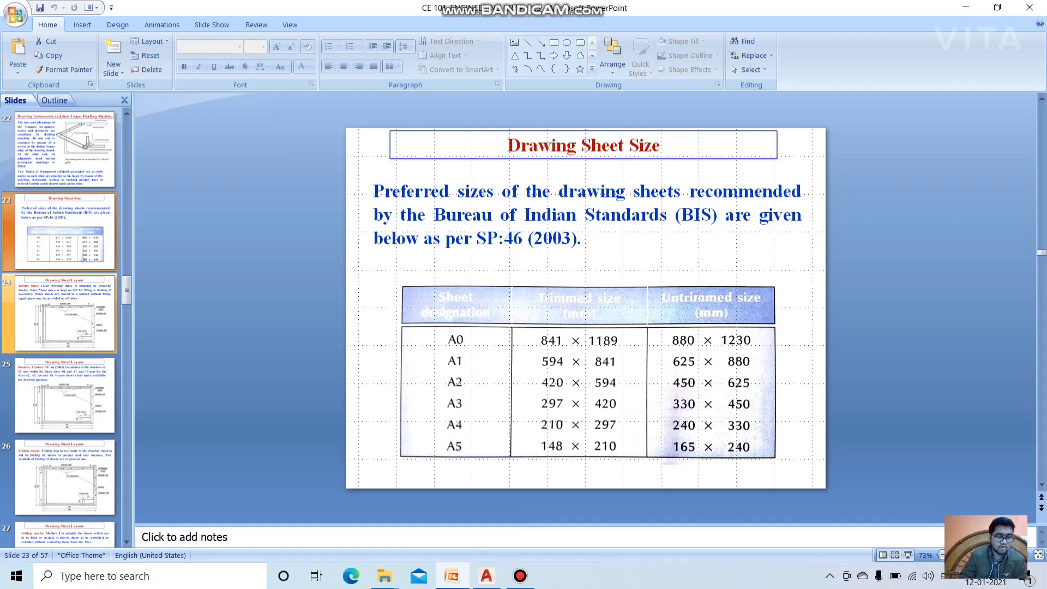
# Step: Review the title block and grid layout slides, return to the sheet size table, then go back to AutoCAD
pyautogui.scroll(-2, 65, 313)
pyautogui.scroll(-3, 65, 313)
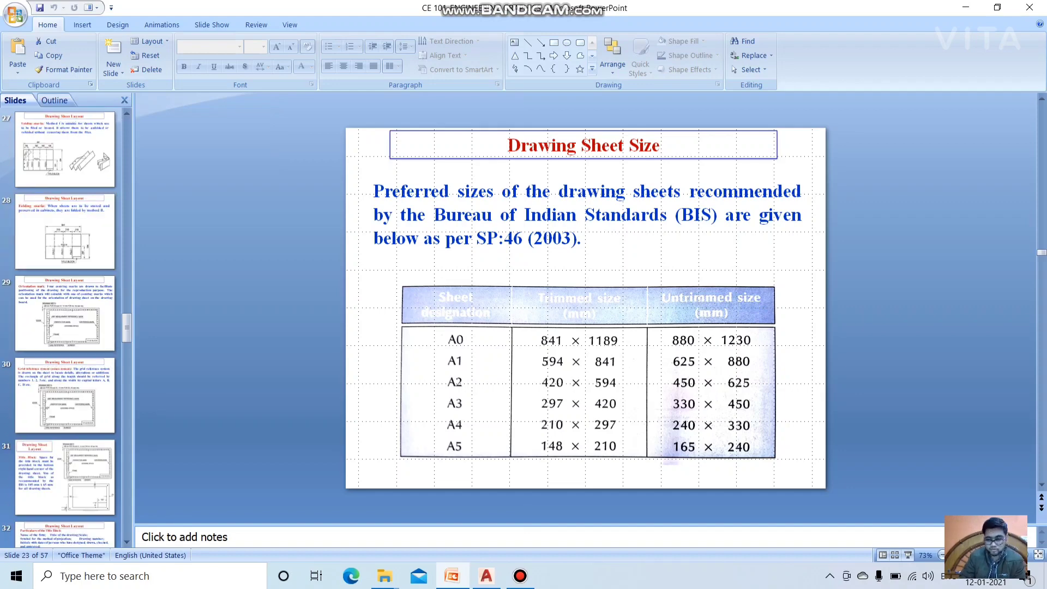
pyautogui.scroll(-1, 49, 447)
pyautogui.click(48, 448)
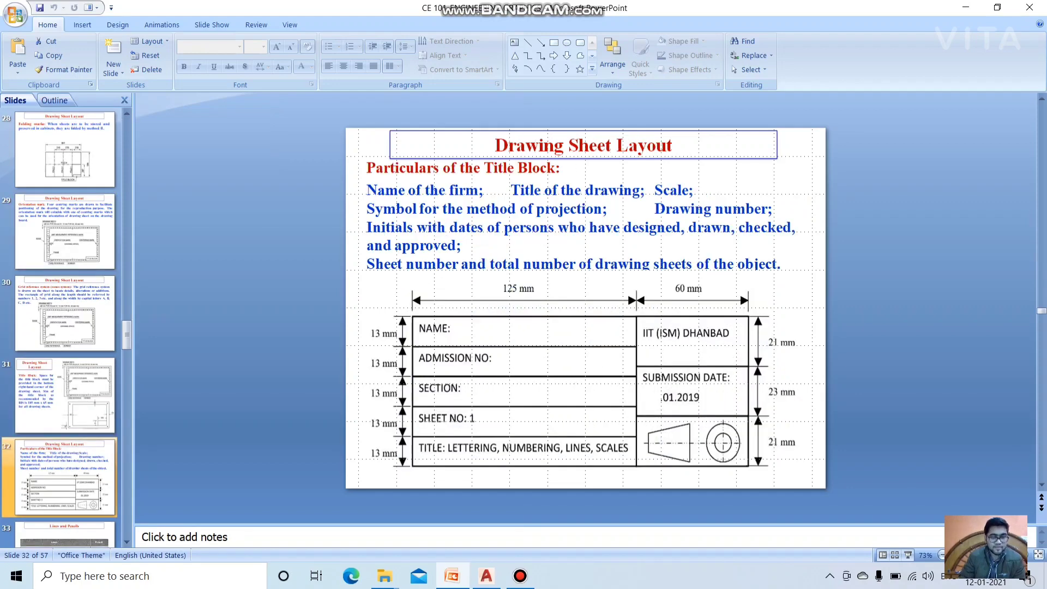
pyautogui.click(65, 316)
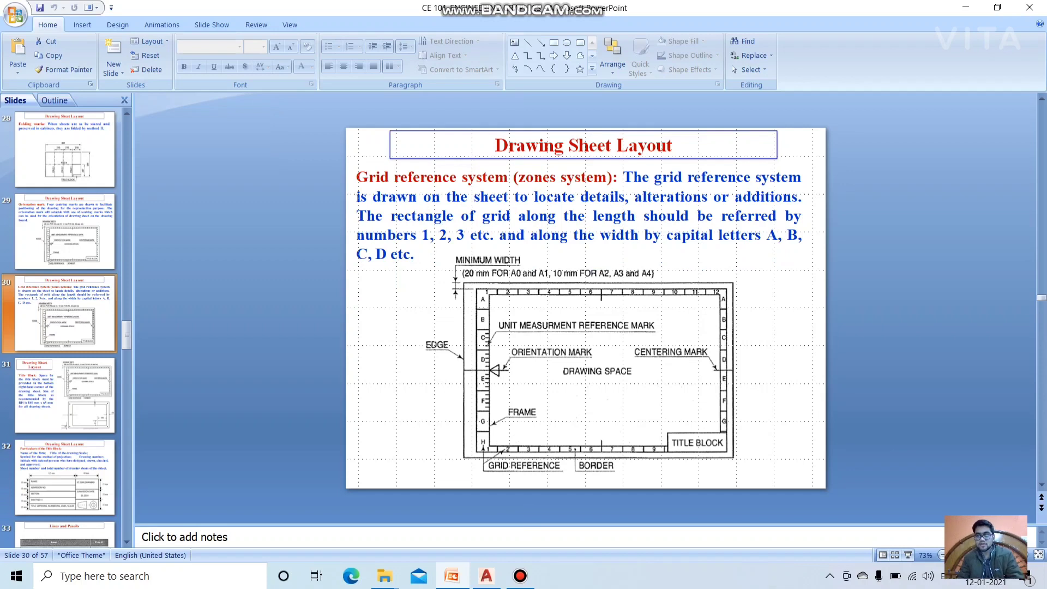
pyautogui.scroll(2, 65, 232)
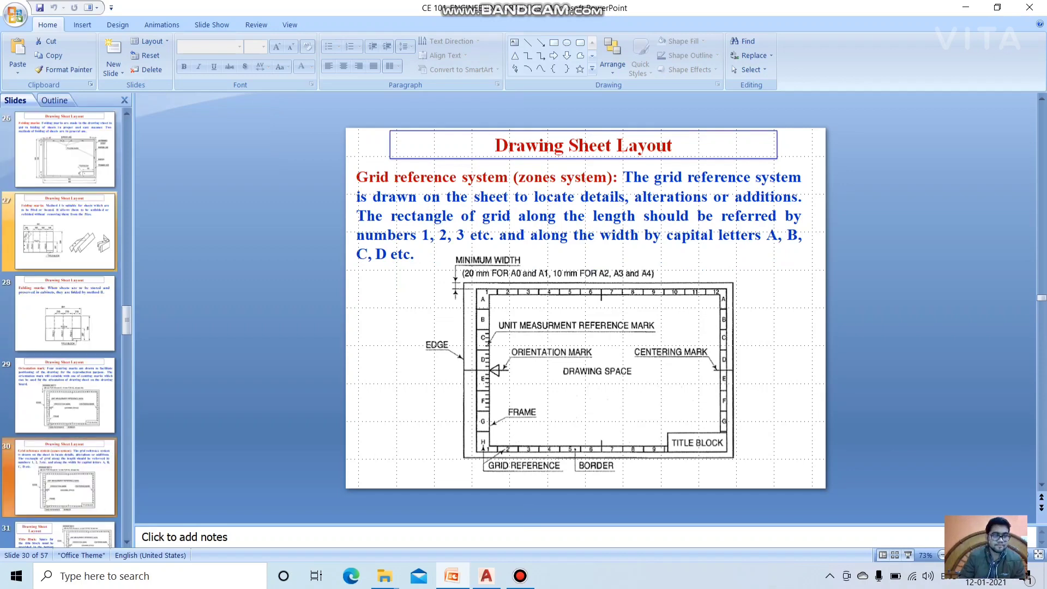
pyautogui.scroll(3, 65, 232)
pyautogui.click(66, 153)
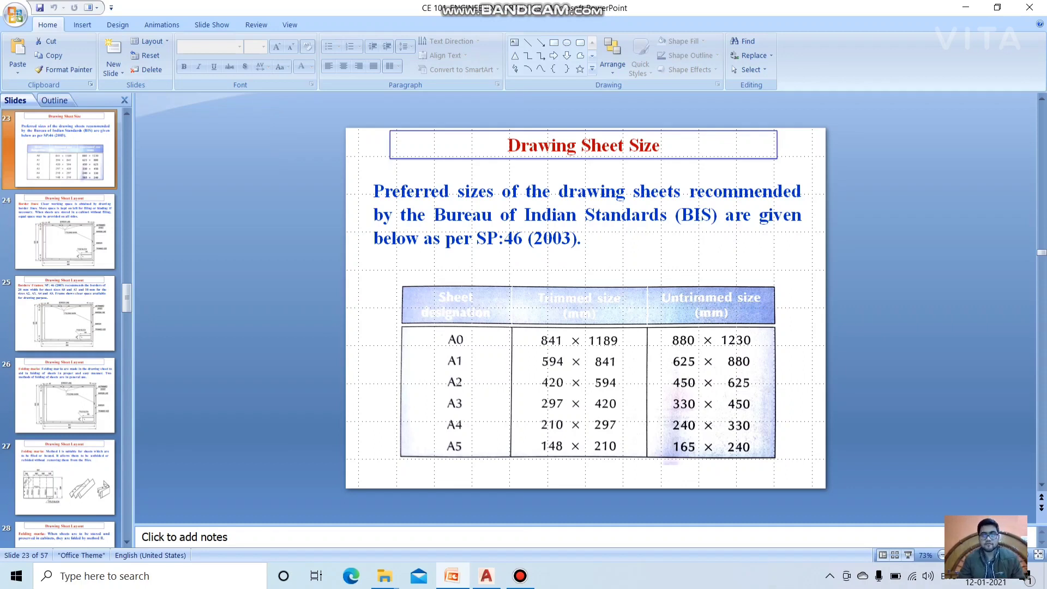
pyautogui.moveTo(520, 575)
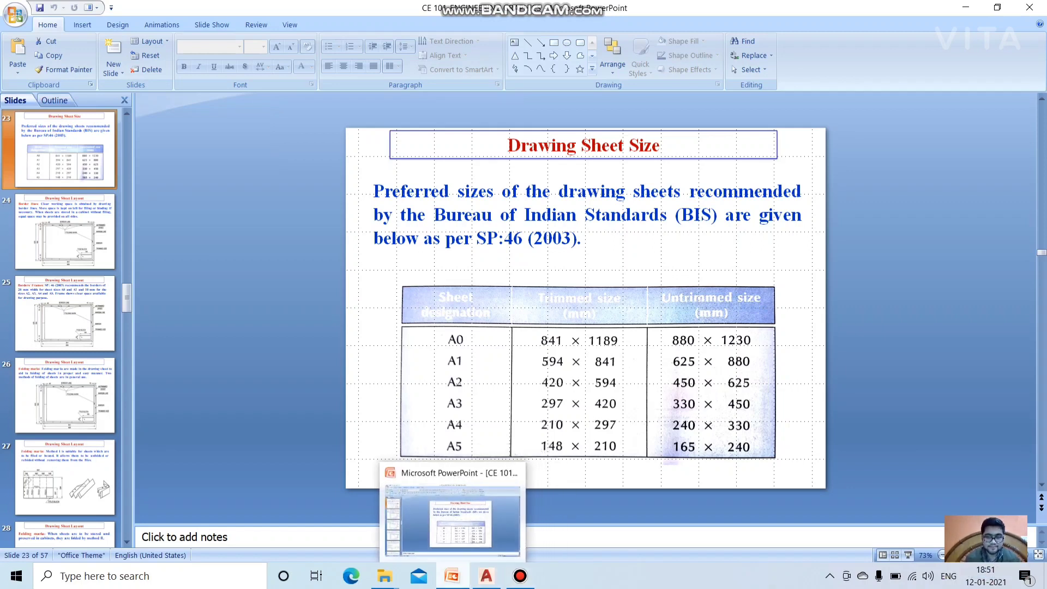
pyautogui.click(486, 576)
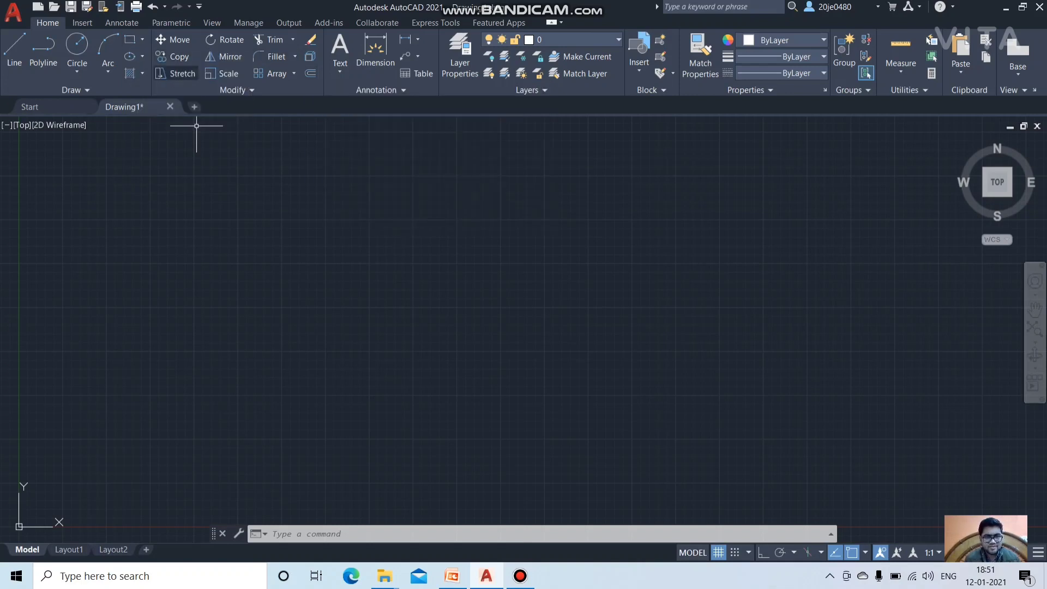
# Step: Draw a rectangle from a picked first corner using dimensions 420 length by 297 width
pyautogui.click(311, 73)
pyautogui.click(130, 39)
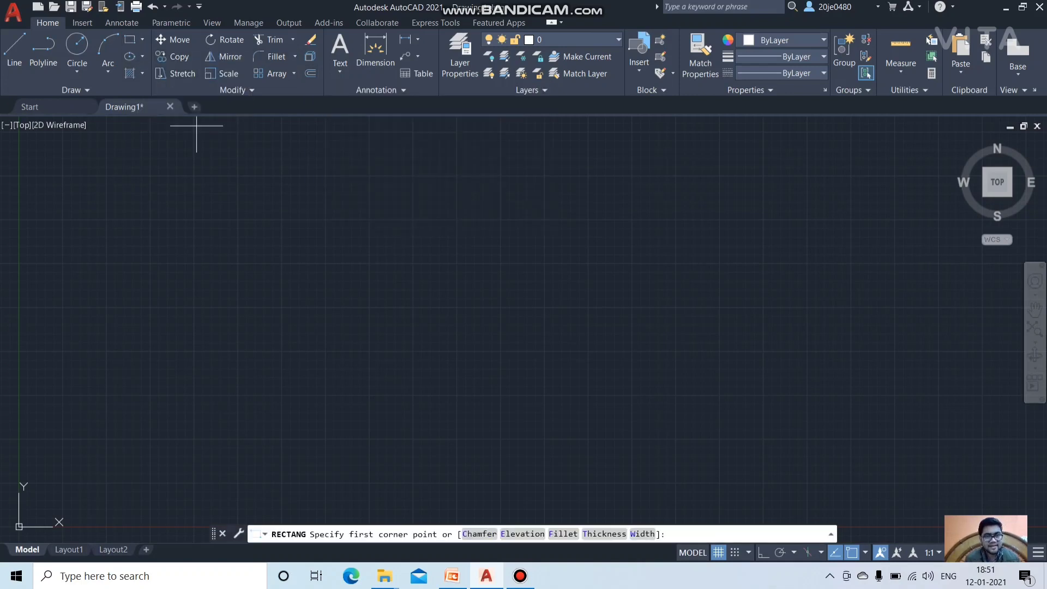
pyautogui.click(164, 163)
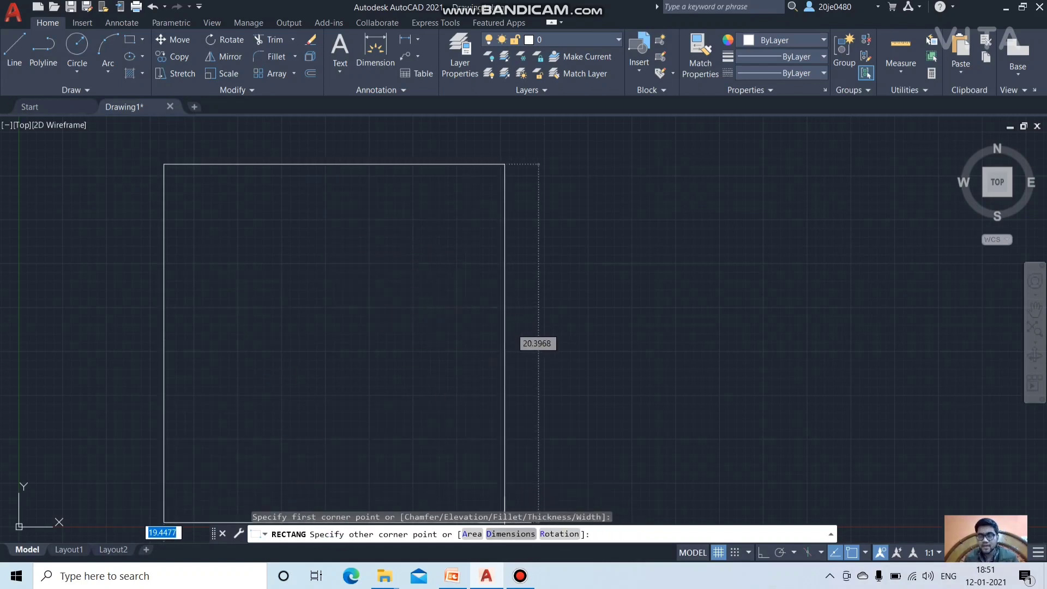
pyautogui.write('D')
pyautogui.press('Return')
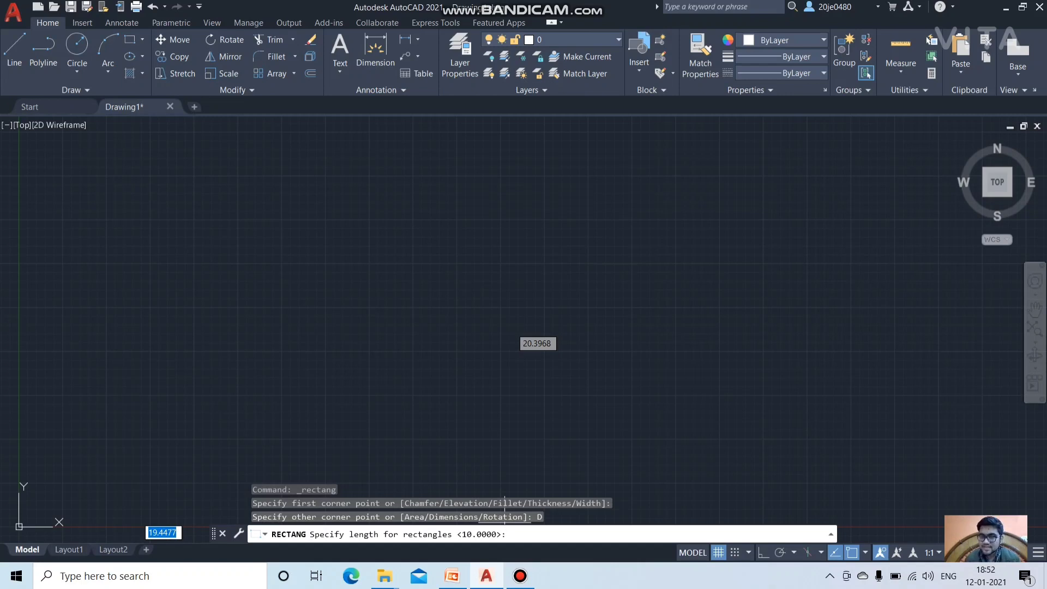
pyautogui.write('420')
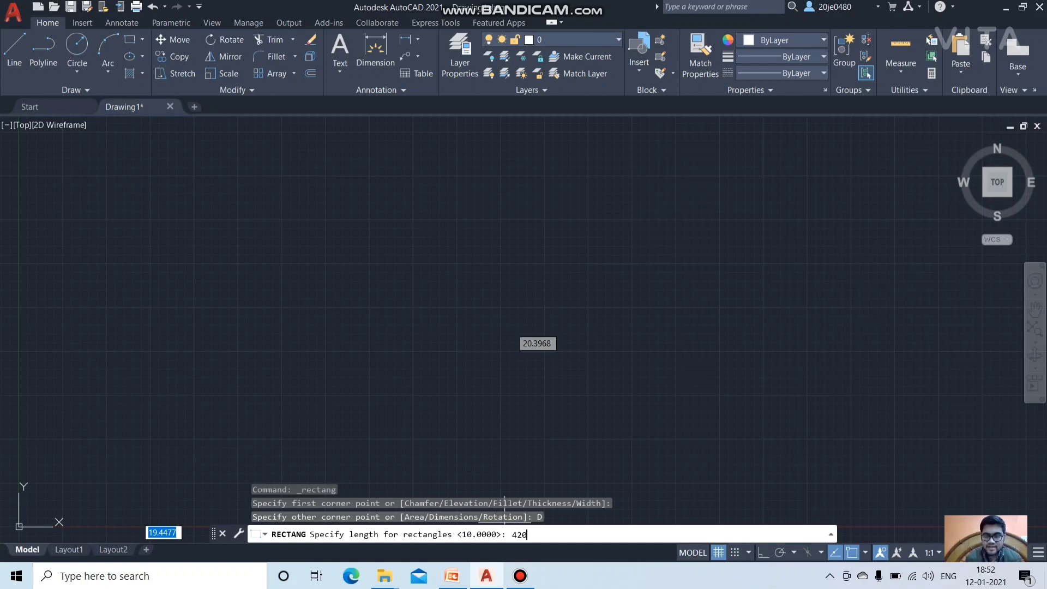
pyautogui.press('Return')
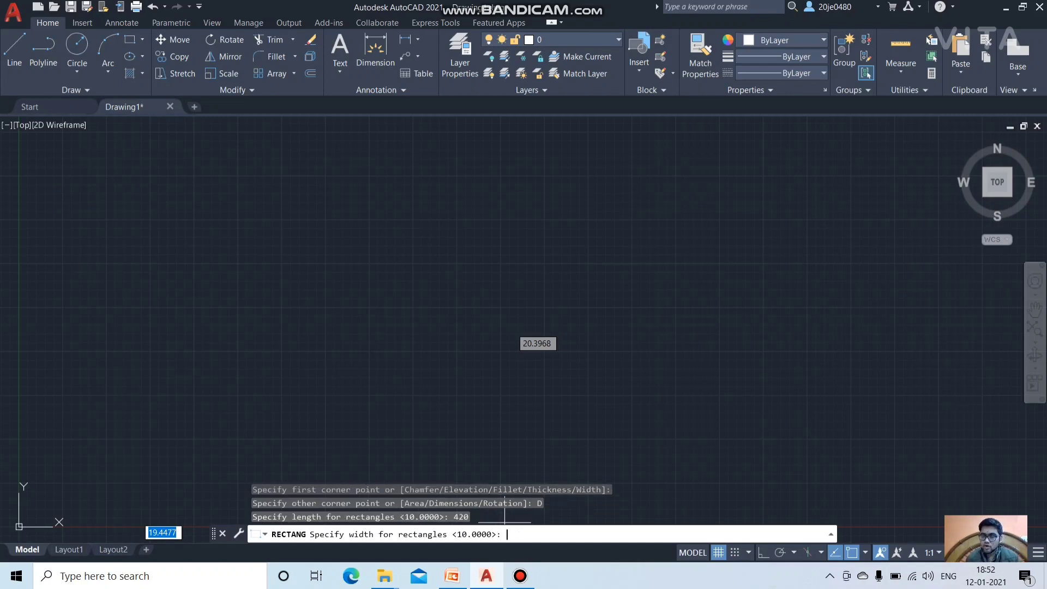
pyautogui.write('297')
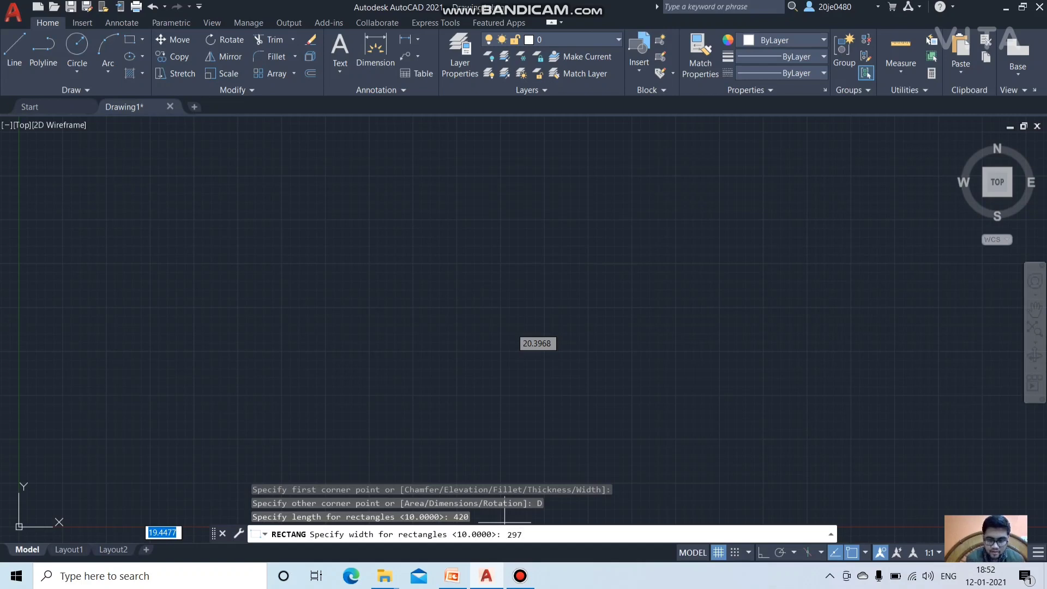
pyautogui.press('Return')
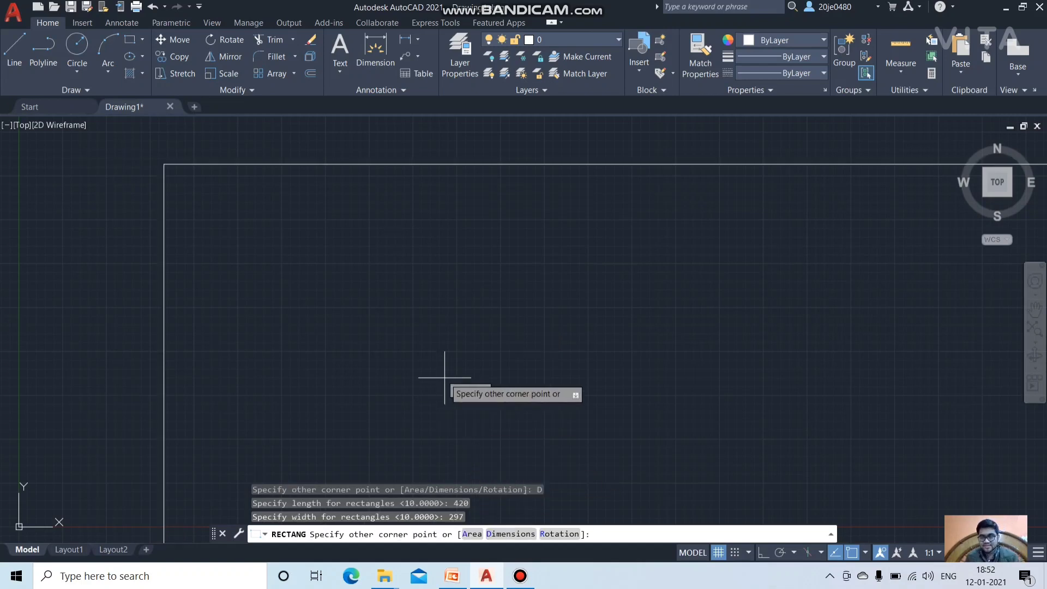
# Step: Place the 420 by 297 sheet rectangle and pan to bring it into view
pyautogui.click(487, 408)
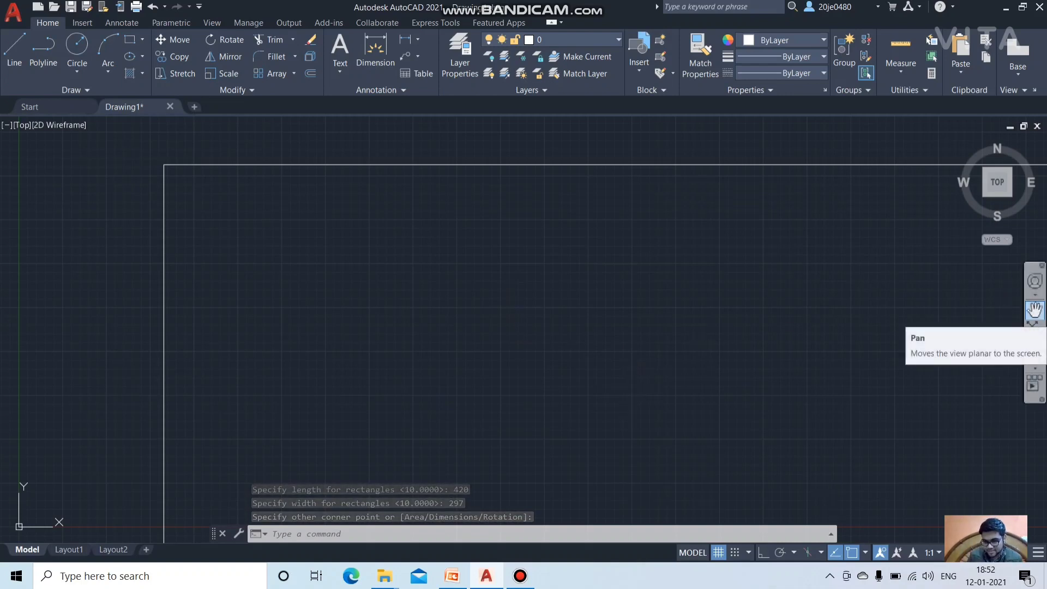
pyautogui.click(1034, 309)
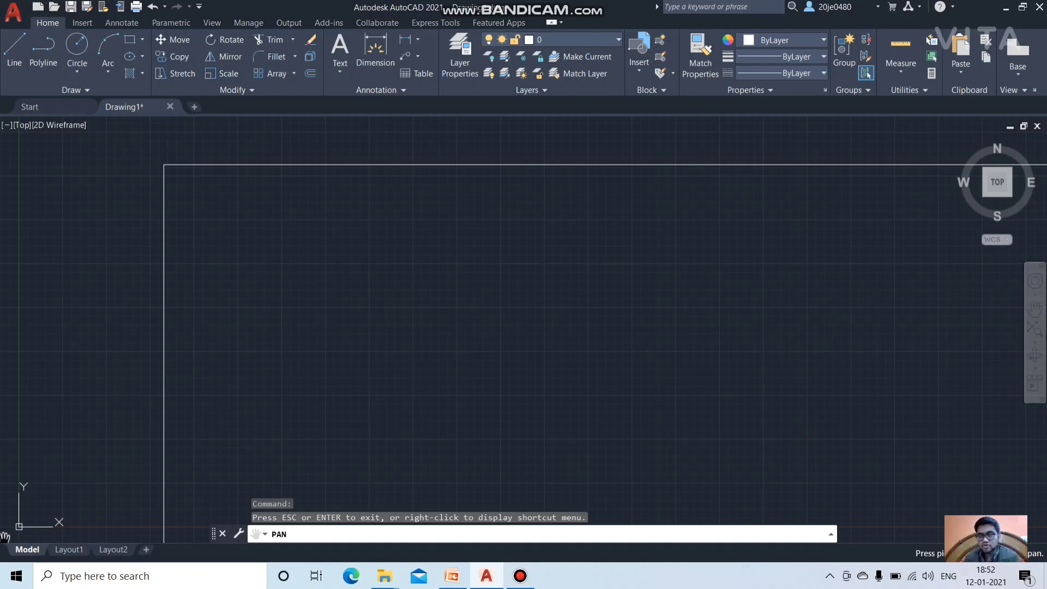
pyautogui.moveTo(356, 245); pyautogui.dragTo(472, 293)
pyautogui.scroll(-6, 472, 293)
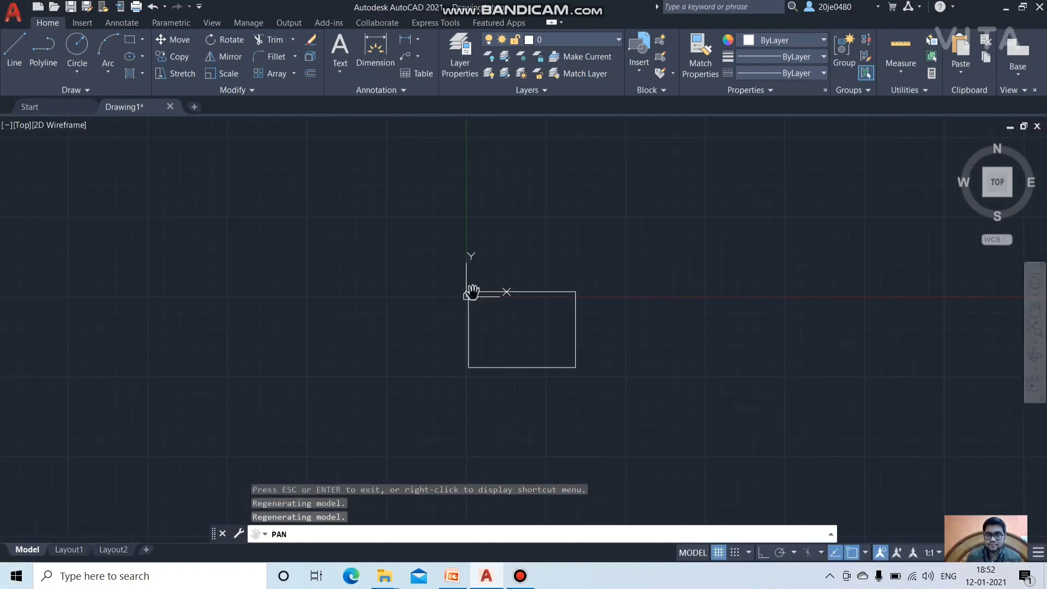
pyautogui.scroll(4, 472, 293)
pyautogui.moveTo(532, 336)
pyautogui.mouseDown()
pyautogui.moveTo(518, 136)
pyautogui.moveTo(451, 175)
pyautogui.mouseUp()
pyautogui.scroll(4, 442, 257)
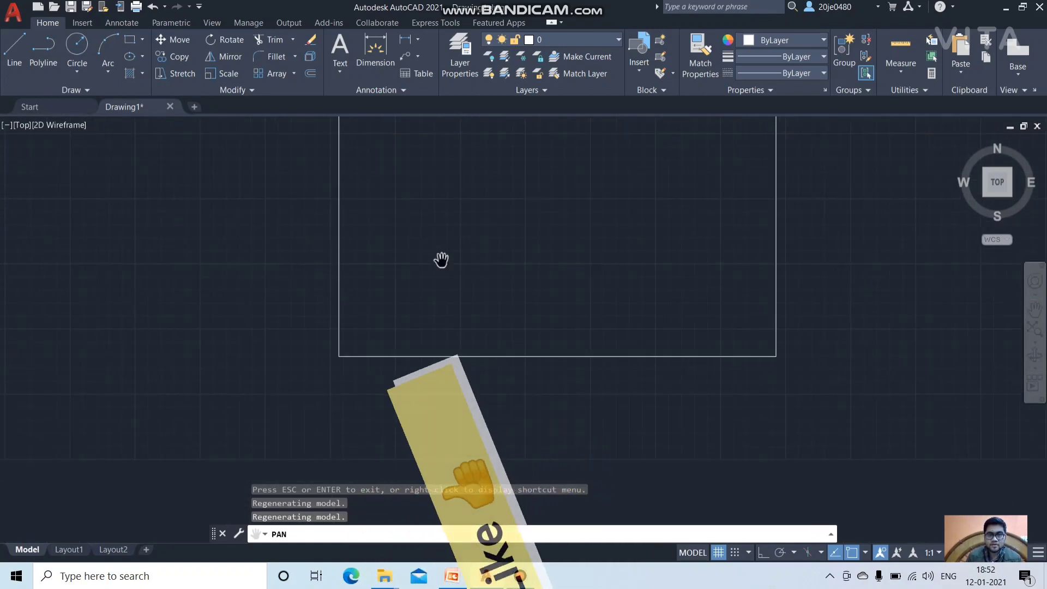
pyautogui.scroll(-6, 441, 260)
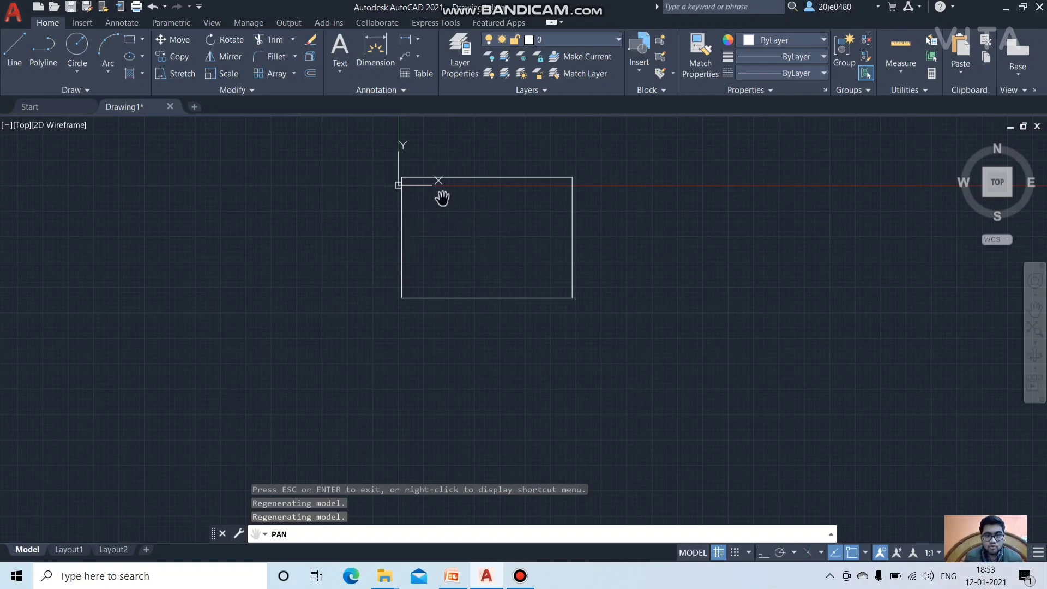
# Step: Start Explode and pick the sheet rectangle as the object to explode
pyautogui.scroll(4, 432, 250)
pyautogui.scroll(4, 436, 226)
pyautogui.scroll(-2, 437, 225)
pyautogui.moveTo(329, 166); pyautogui.dragTo(243, 429)
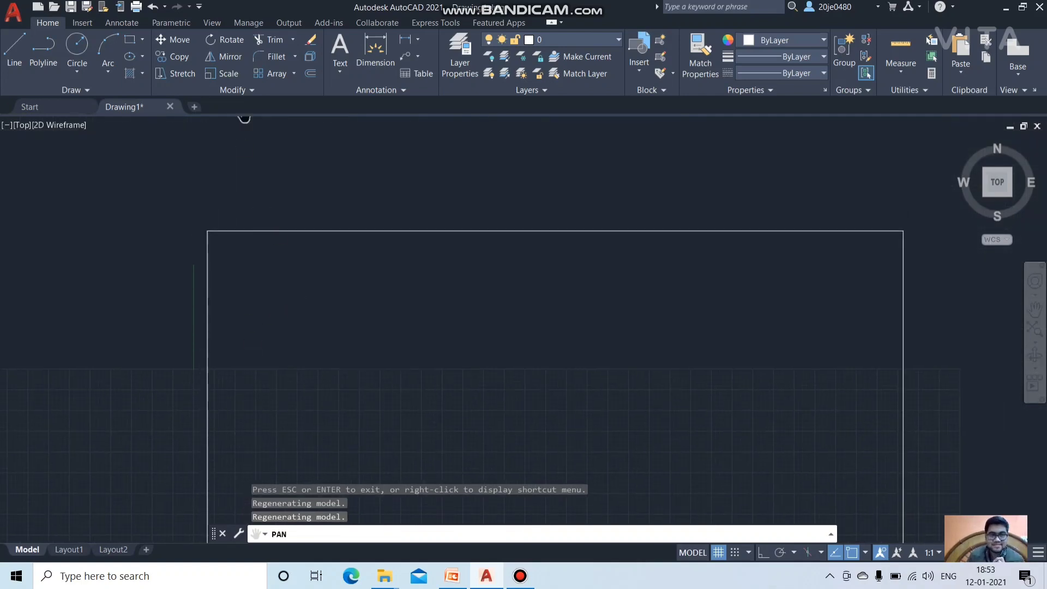
pyautogui.press('Escape')
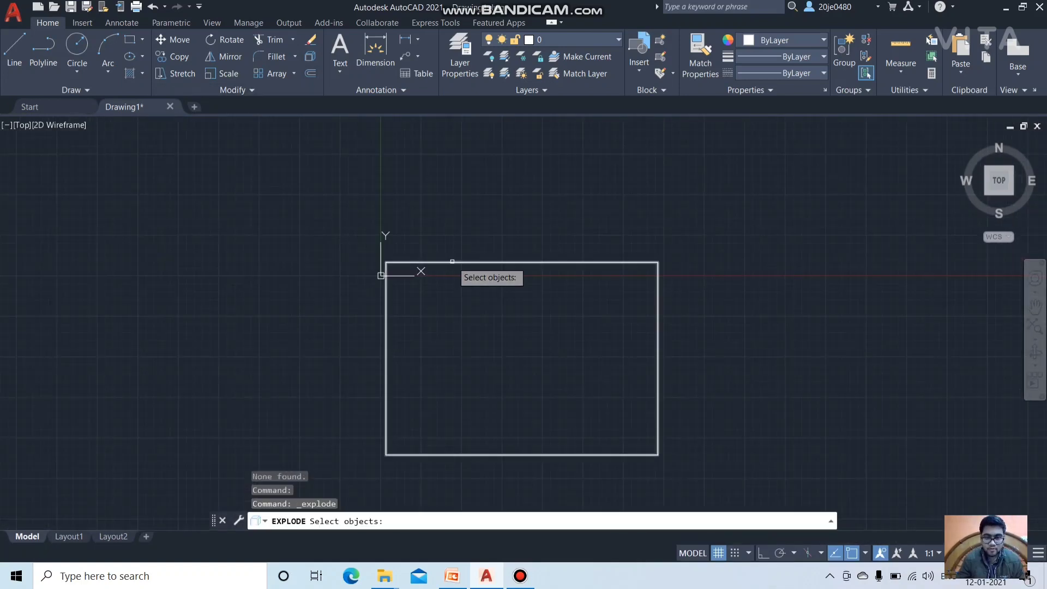
pyautogui.click(452, 262)
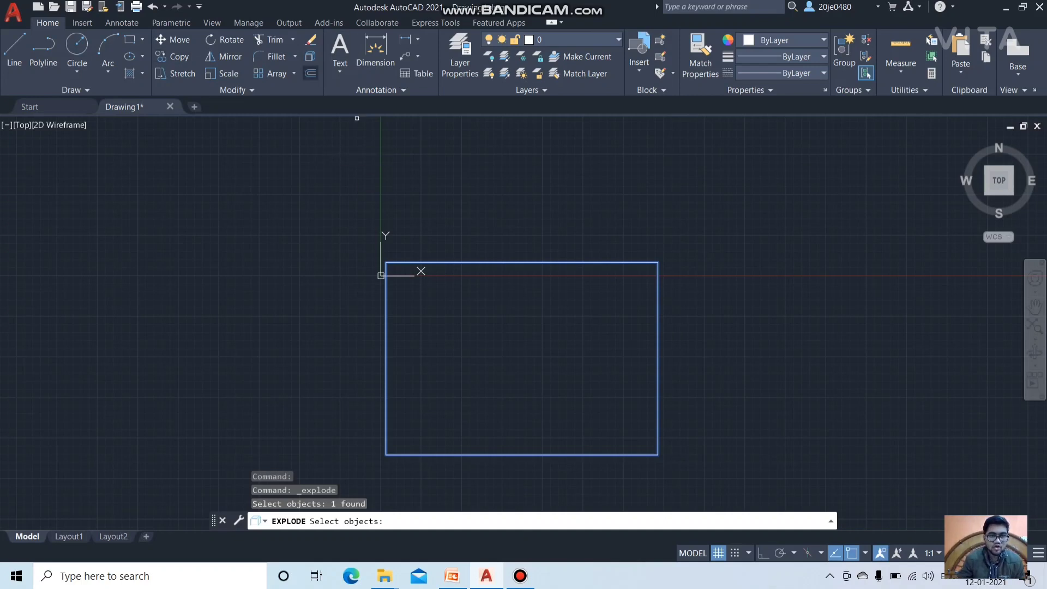
# Step: Offset the sheet rectangle 10 units inward
pyautogui.click(309, 73)
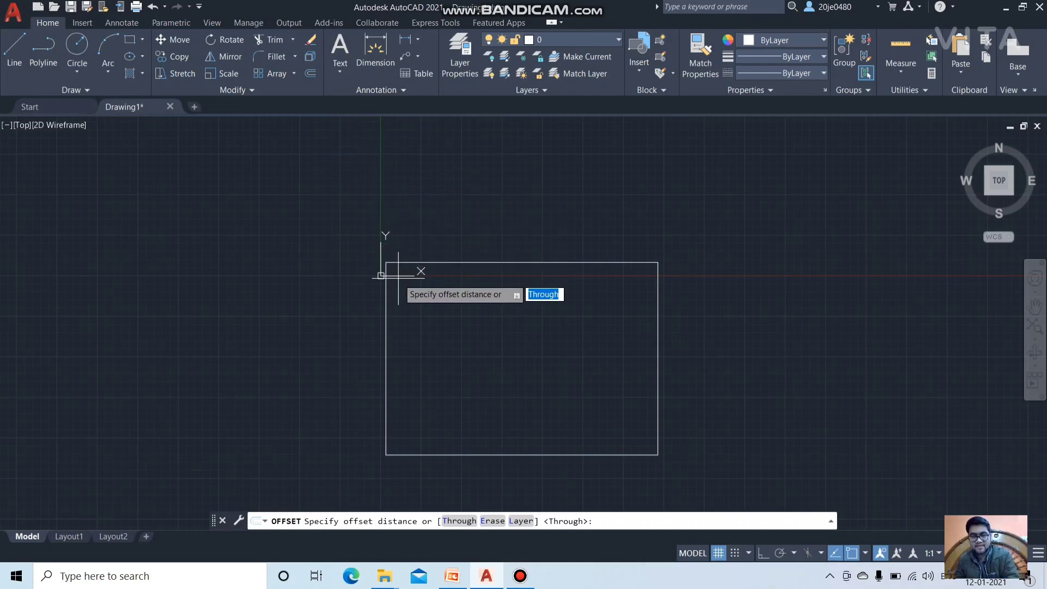
pyautogui.write('10')
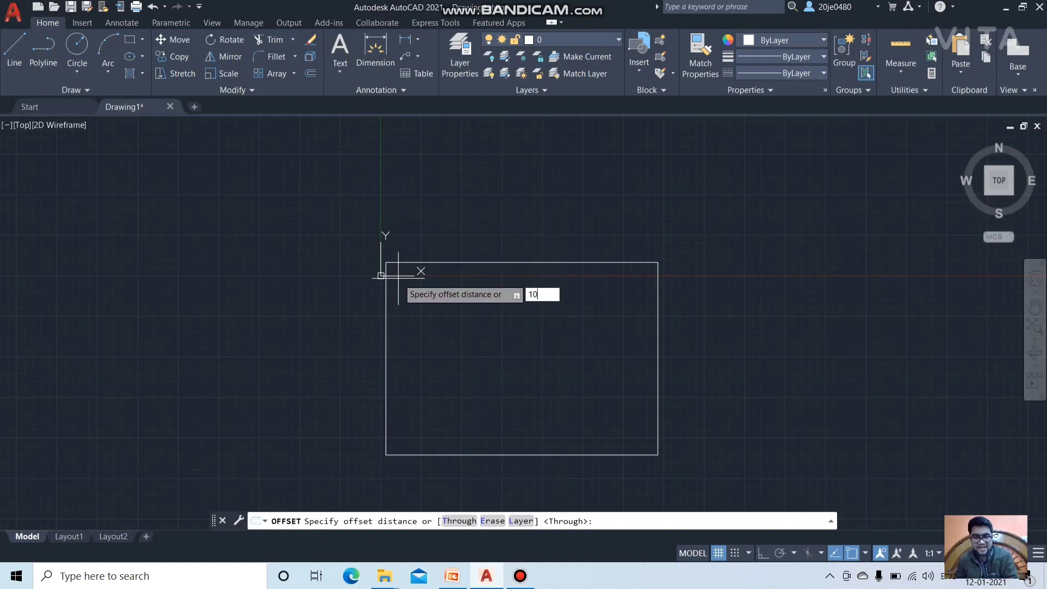
pyautogui.press('Return')
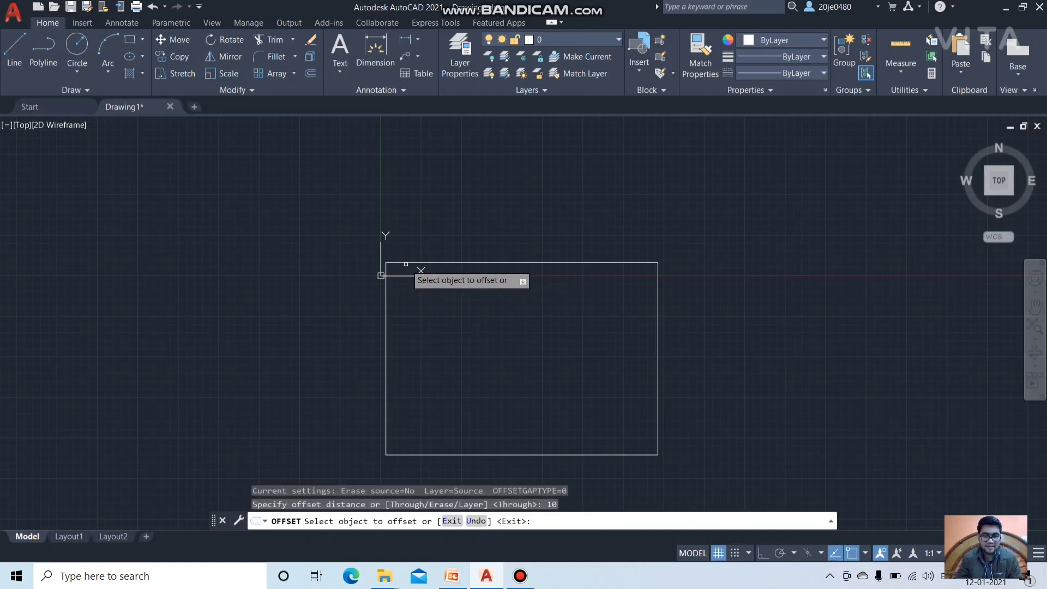
pyautogui.click(405, 263)
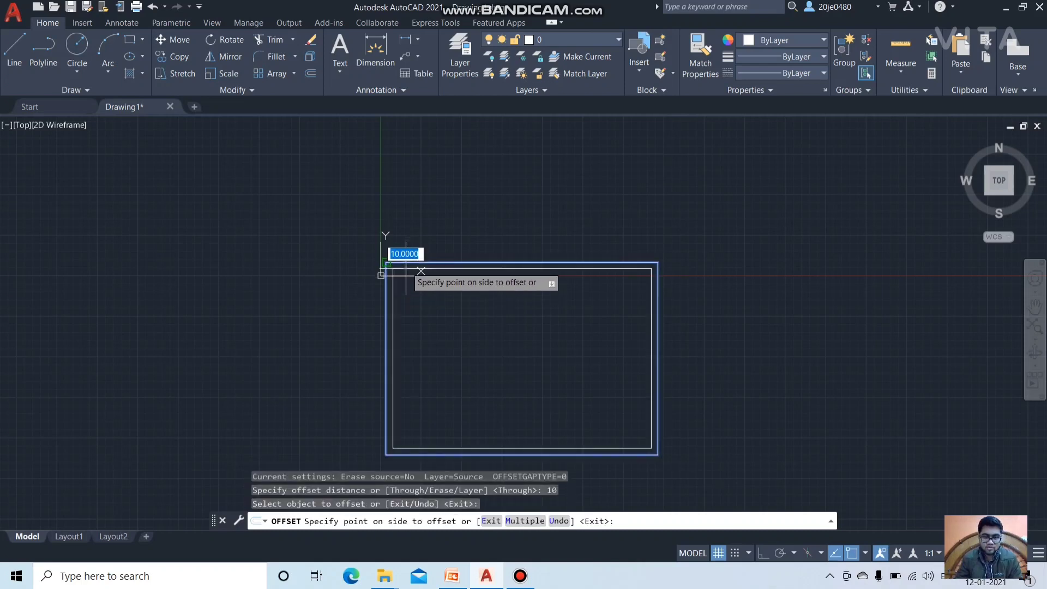
pyautogui.click(406, 281)
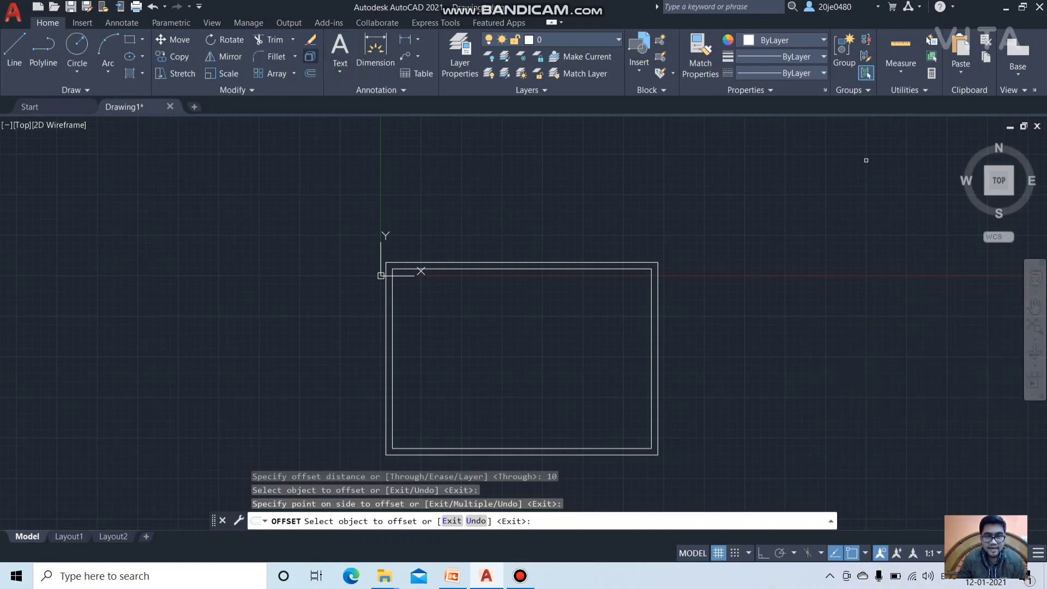
# Step: Explode both the outer and inner rectangles into lines
pyautogui.click(310, 56)
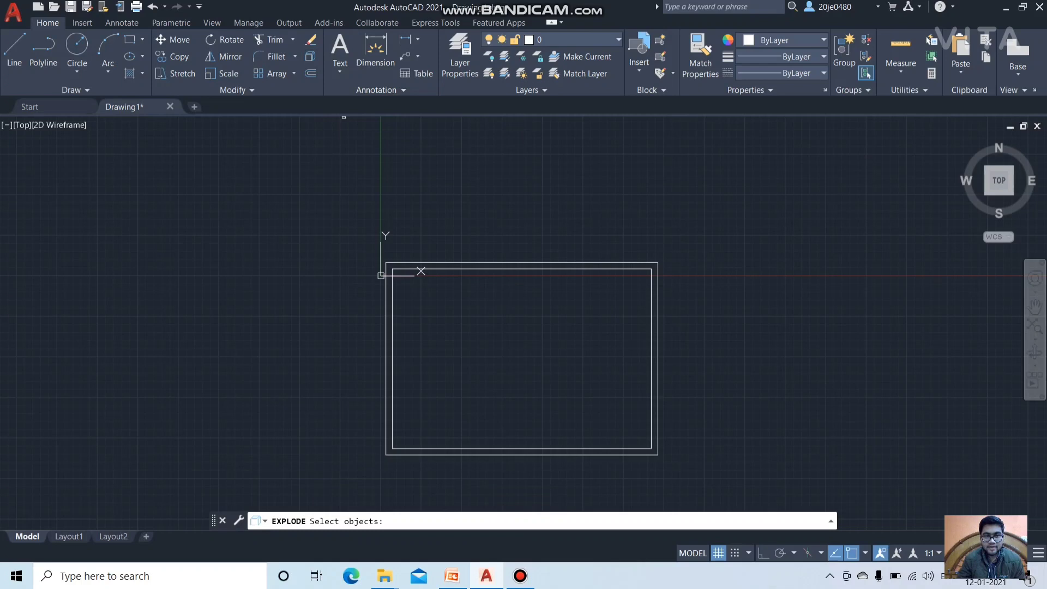
pyautogui.click(435, 262)
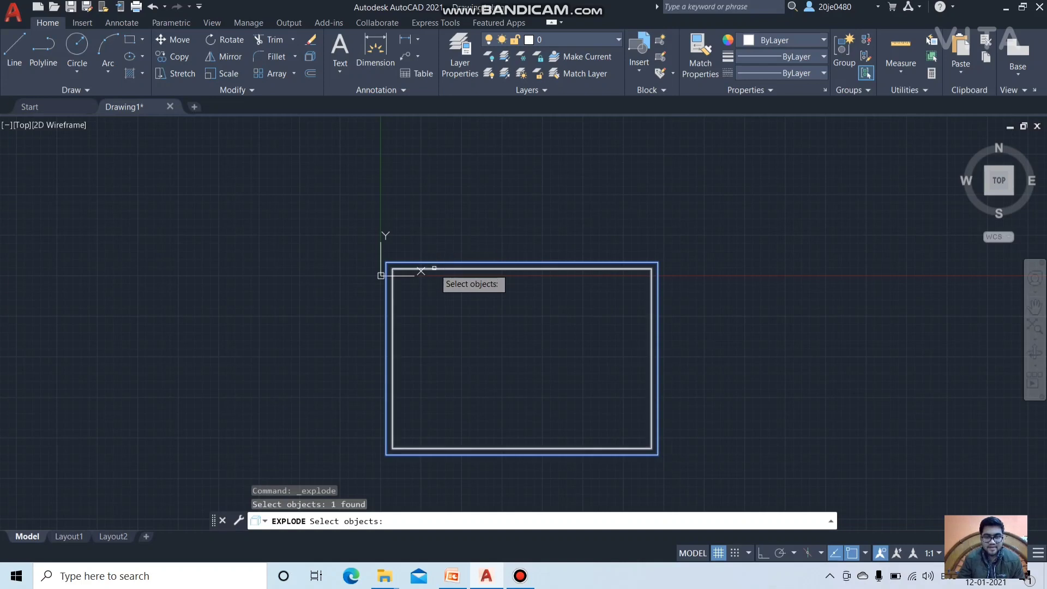
pyautogui.click(434, 268)
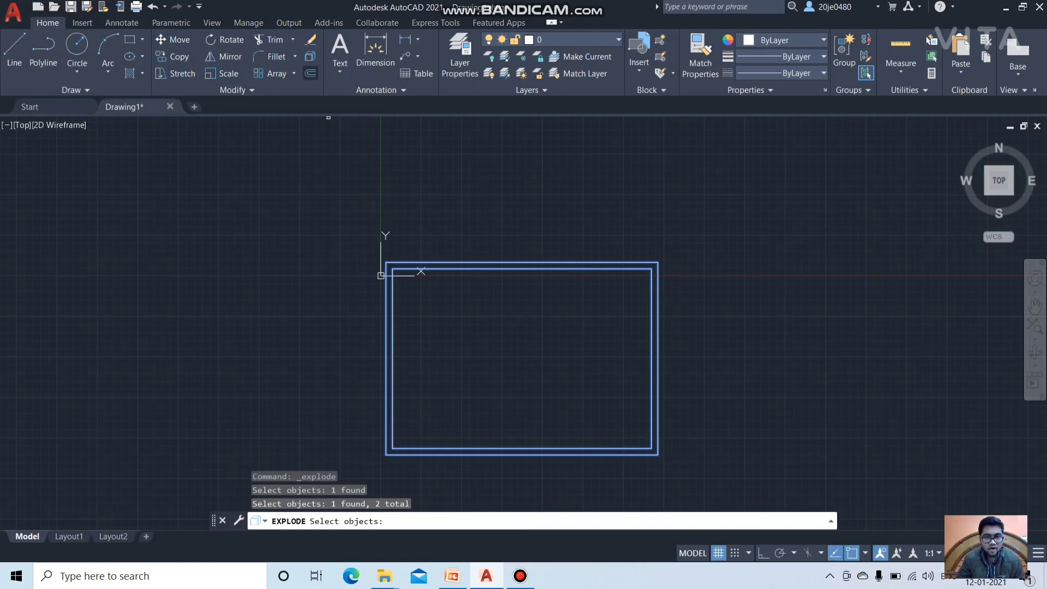
# Step: Offset the inner rectangle another 10 units inward to create a third rectangle
pyautogui.click(310, 73)
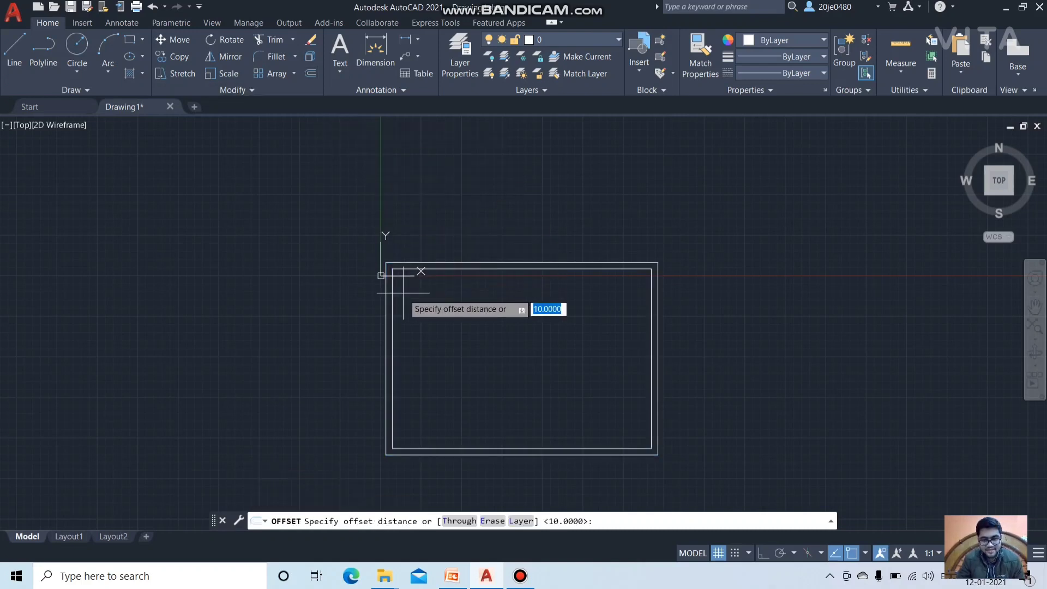
pyautogui.press('BackSpace')
pyautogui.write('10')
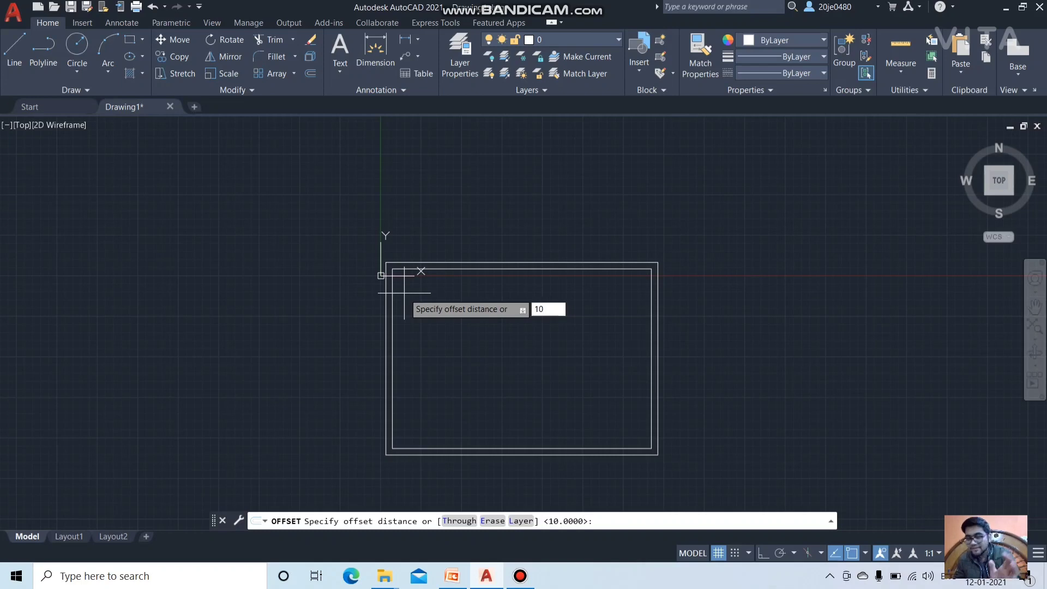
pyautogui.press('Return')
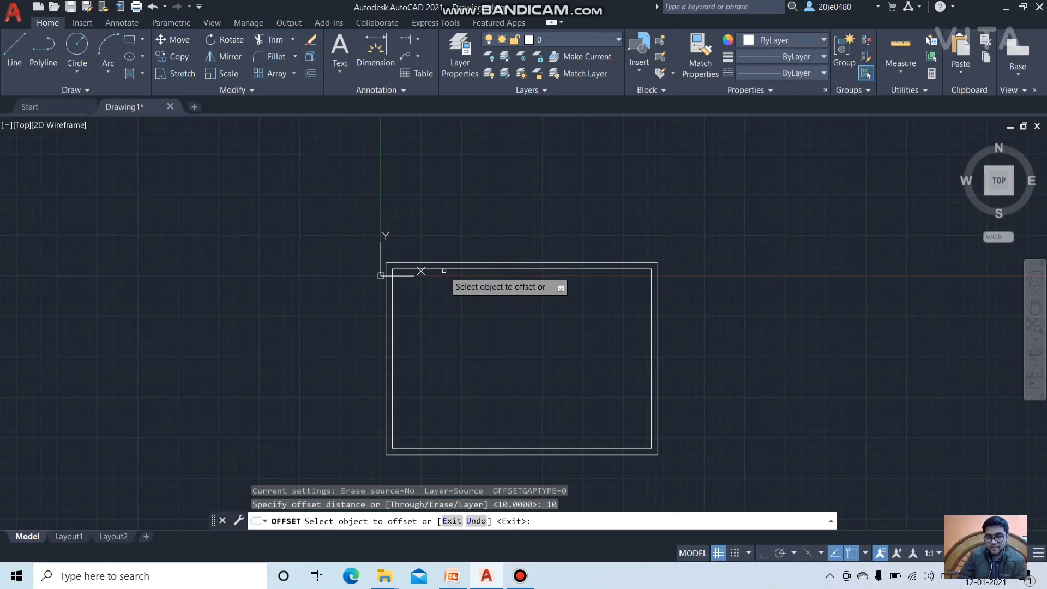
pyautogui.click(444, 269)
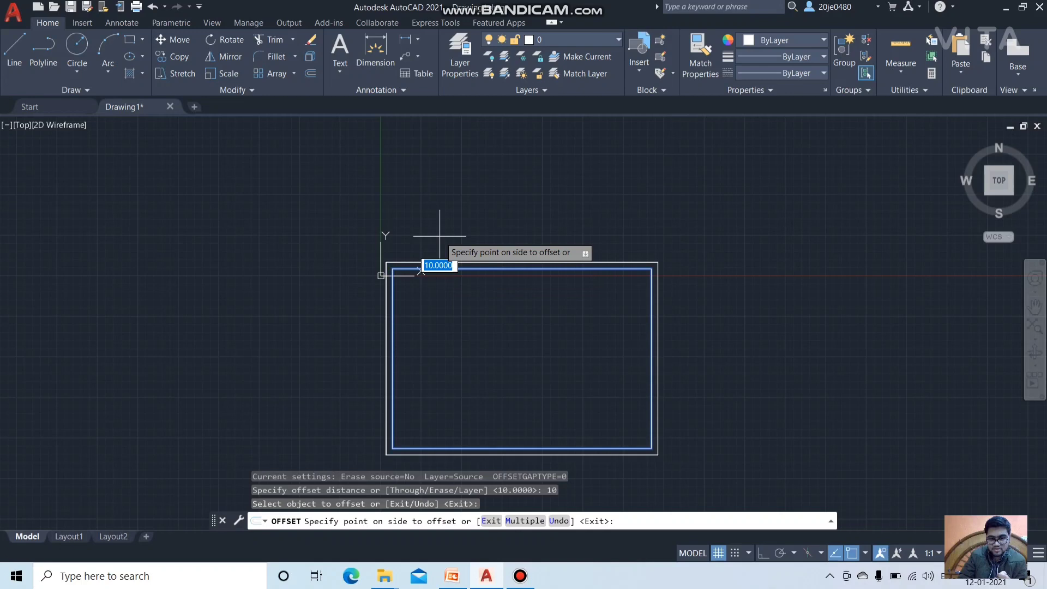
pyautogui.click(443, 272)
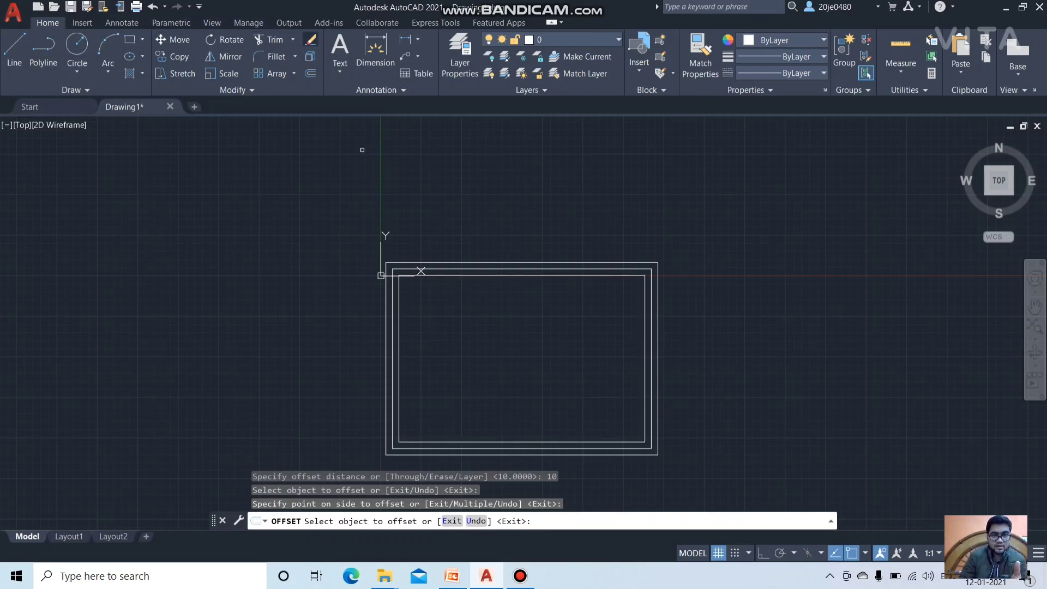
pyautogui.press('Escape')
pyautogui.write('e')
pyautogui.press('Return')
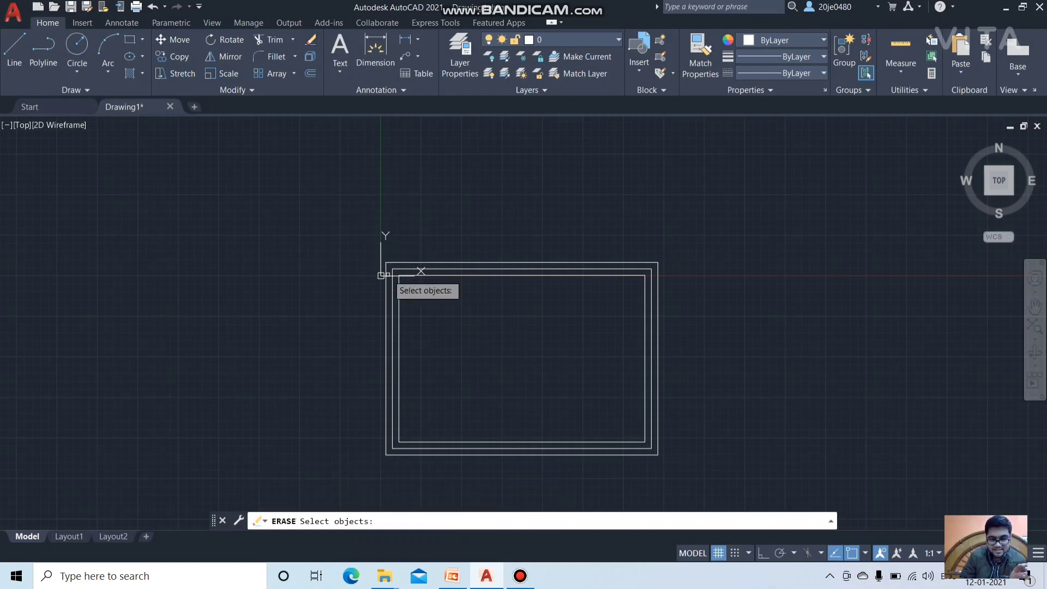
# Step: Pick the innermost rectangle for erasing, then pan and zoom the border toward the upper left
pyautogui.click(406, 275)
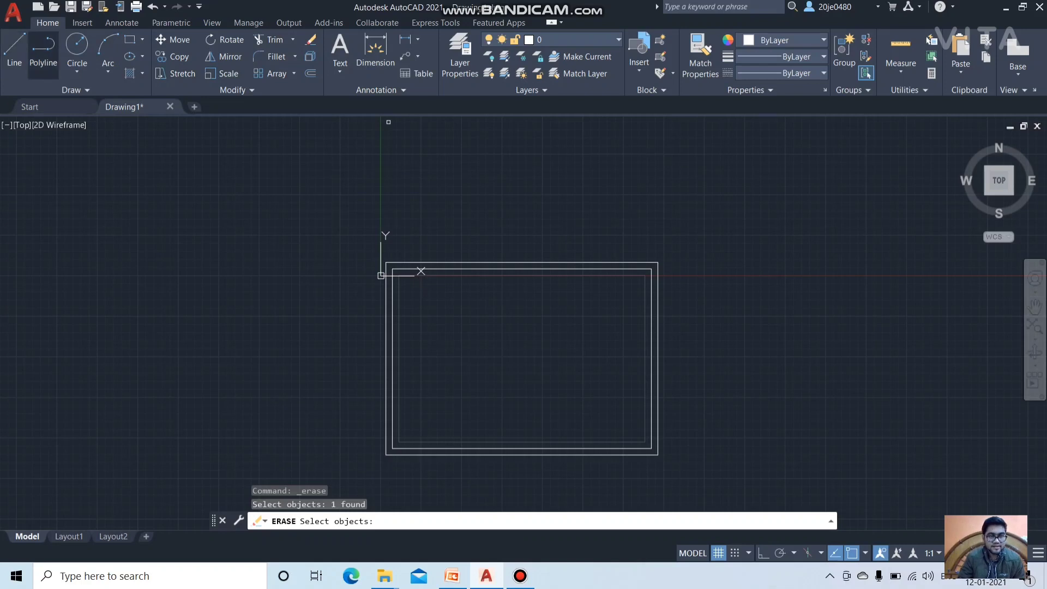
pyautogui.click(1034, 306)
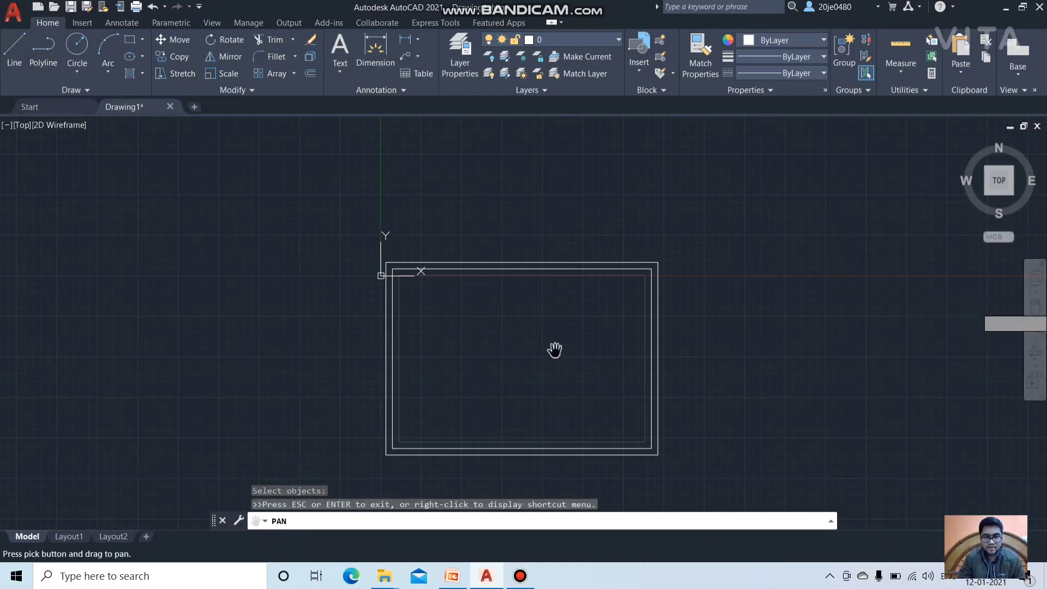
pyautogui.scroll(2, 553, 350)
pyautogui.scroll(1, 553, 350)
pyautogui.scroll(-2, 554, 351)
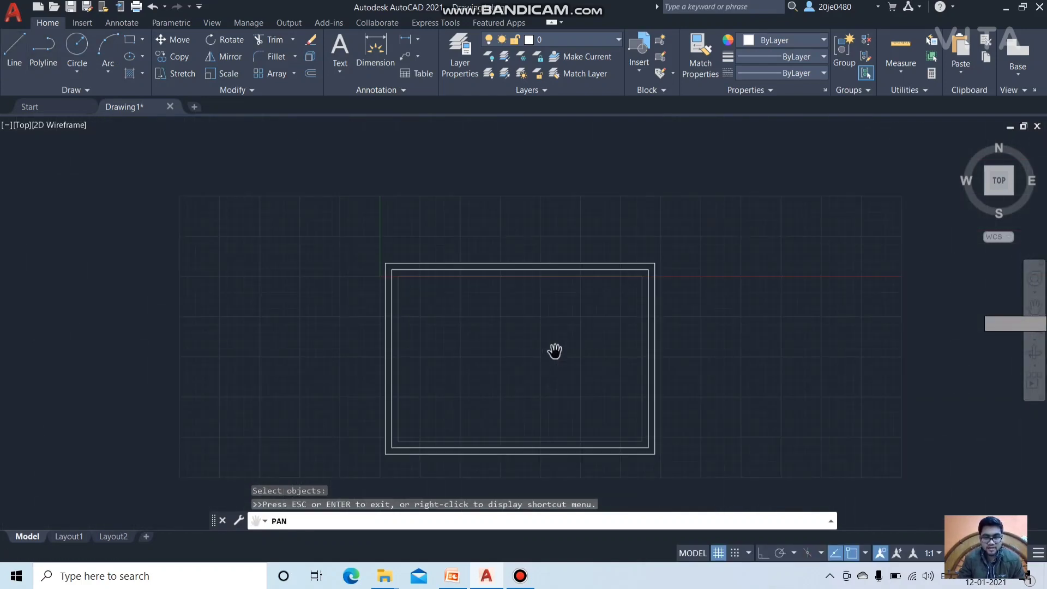
pyautogui.scroll(2, 554, 350)
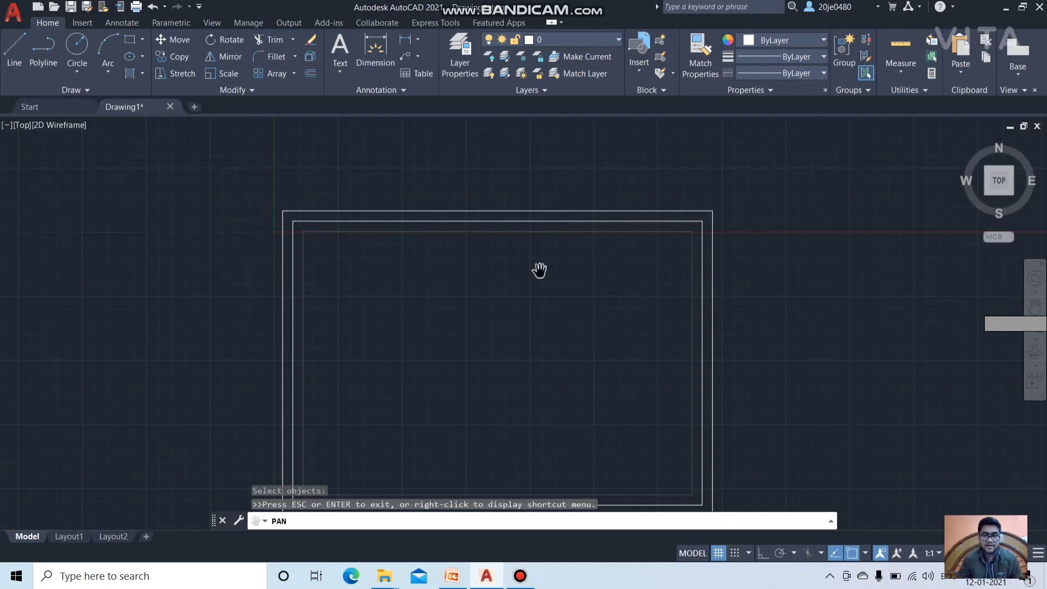
pyautogui.scroll(-2, 539, 269)
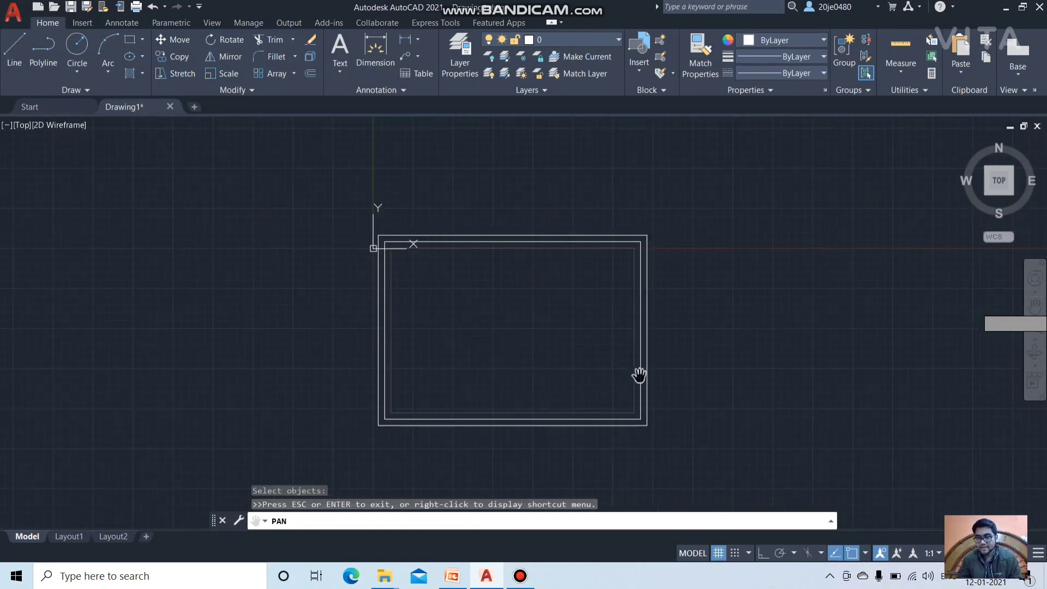
pyautogui.scroll(4, 637, 374)
pyautogui.scroll(-2, 411, 318)
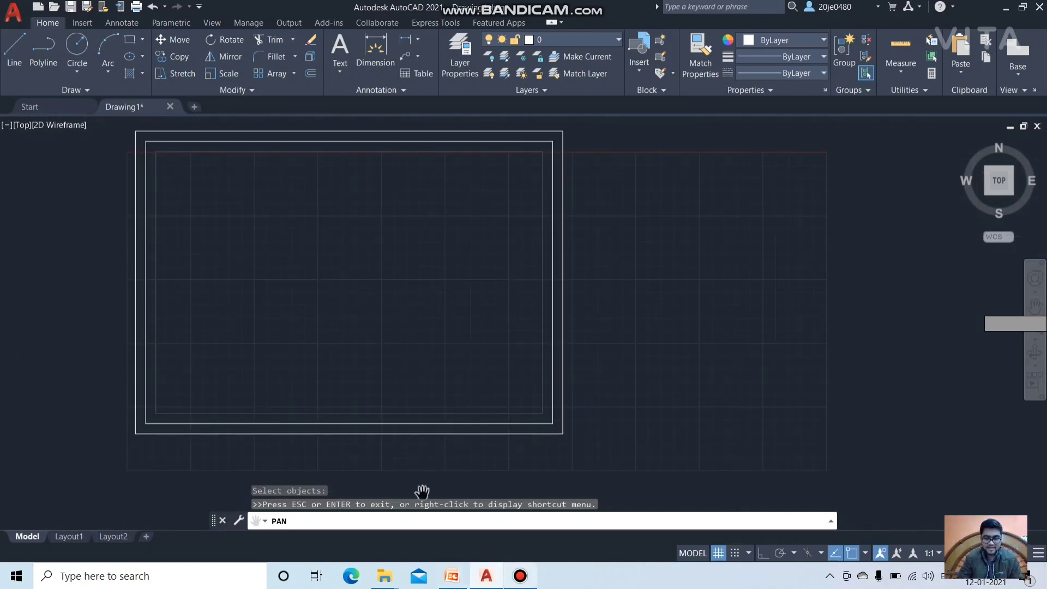
pyautogui.moveTo(486, 575)
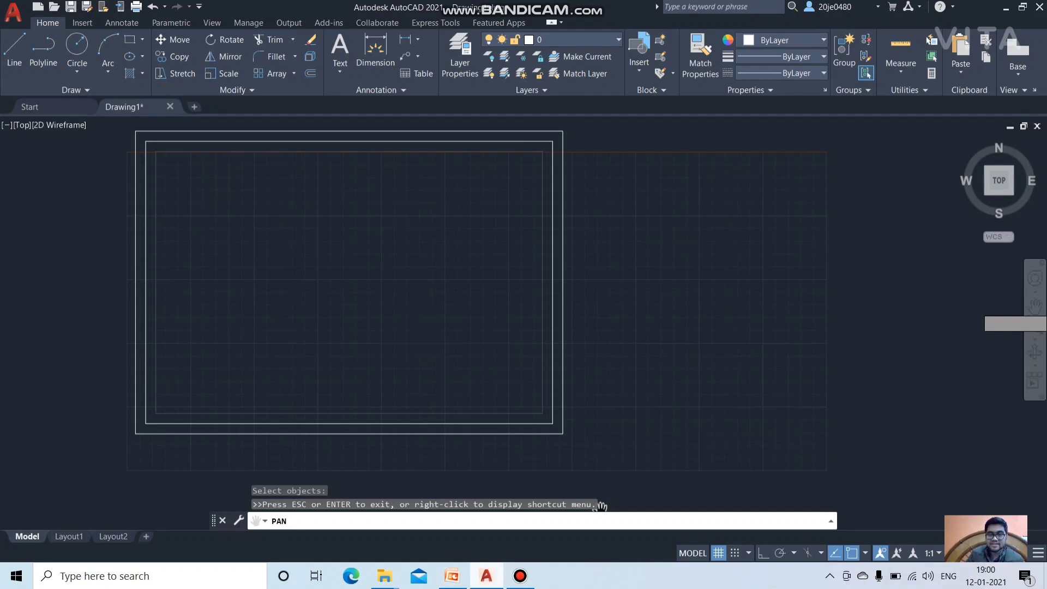
pyautogui.click(452, 575)
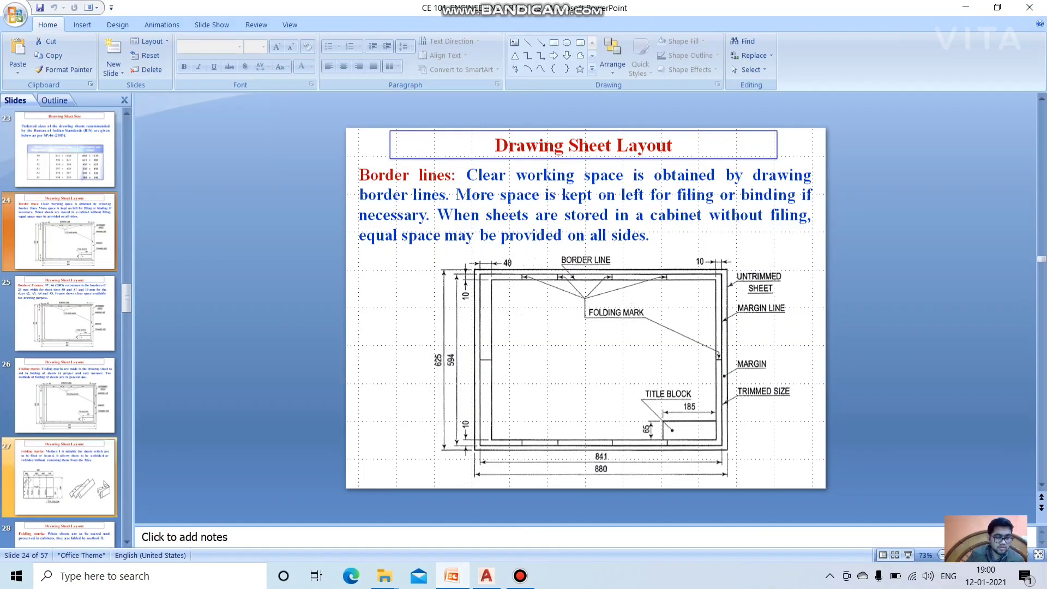
pyautogui.scroll(-2, 66, 476)
pyautogui.scroll(-4, 66, 436)
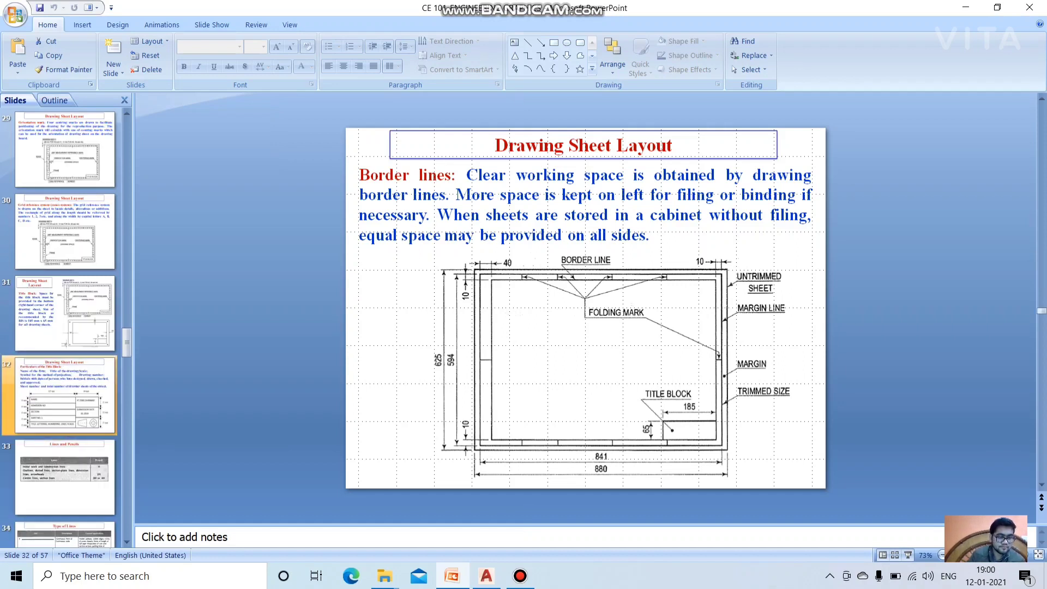
pyautogui.click(65, 395)
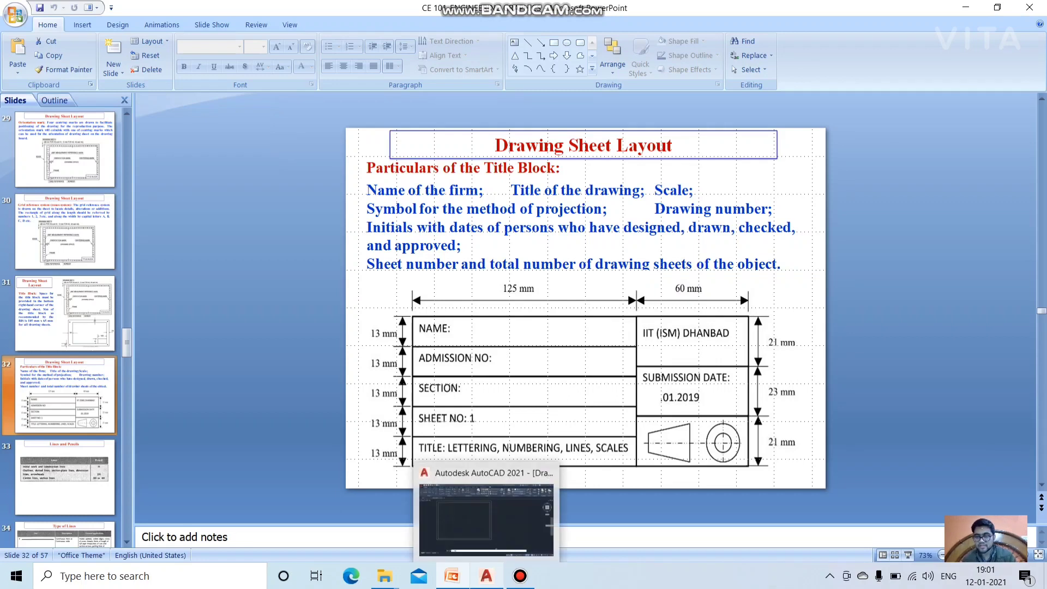
pyautogui.click(485, 518)
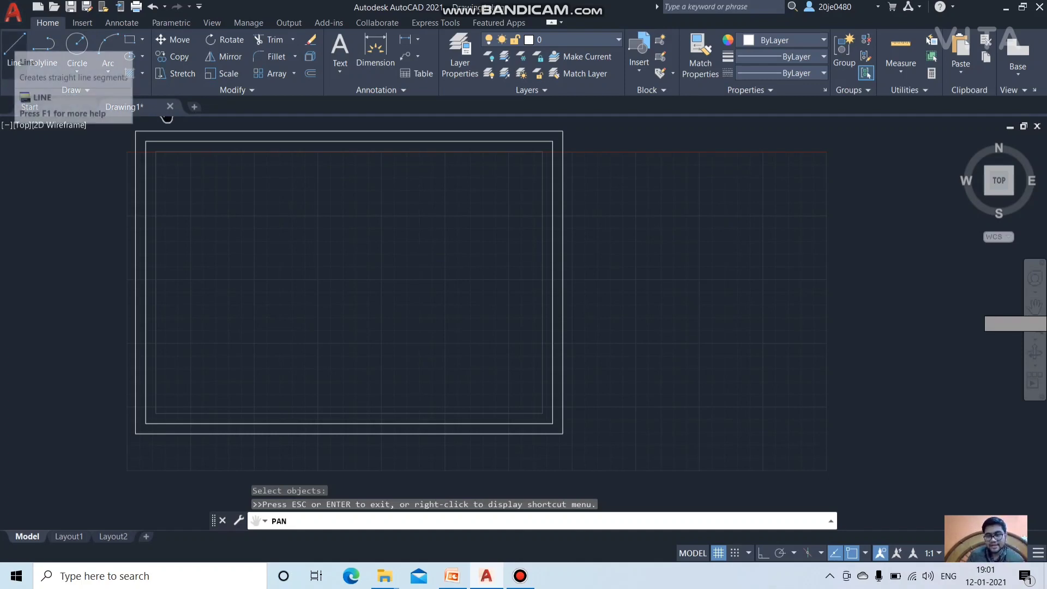
# Step: Draw a trial slanted line right of the border and undo it
pyautogui.click(15, 43)
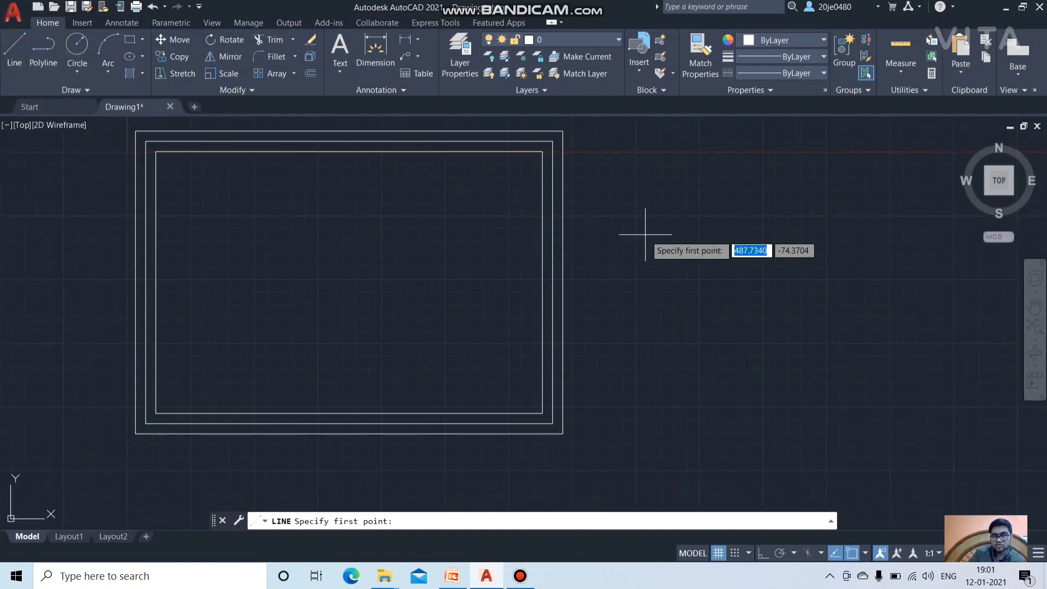
pyautogui.click(672, 215)
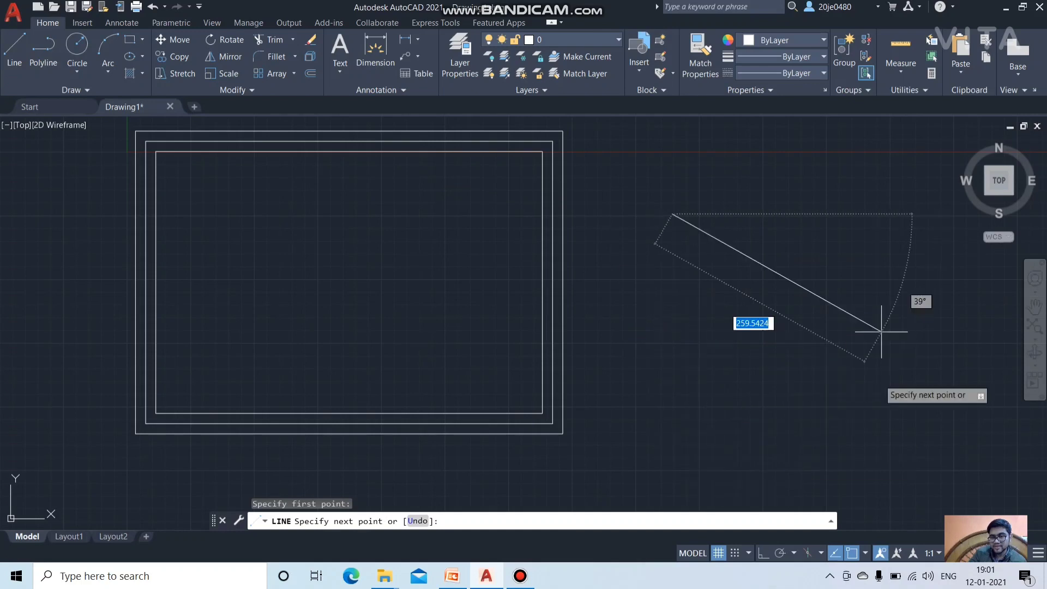
pyautogui.click(757, 342)
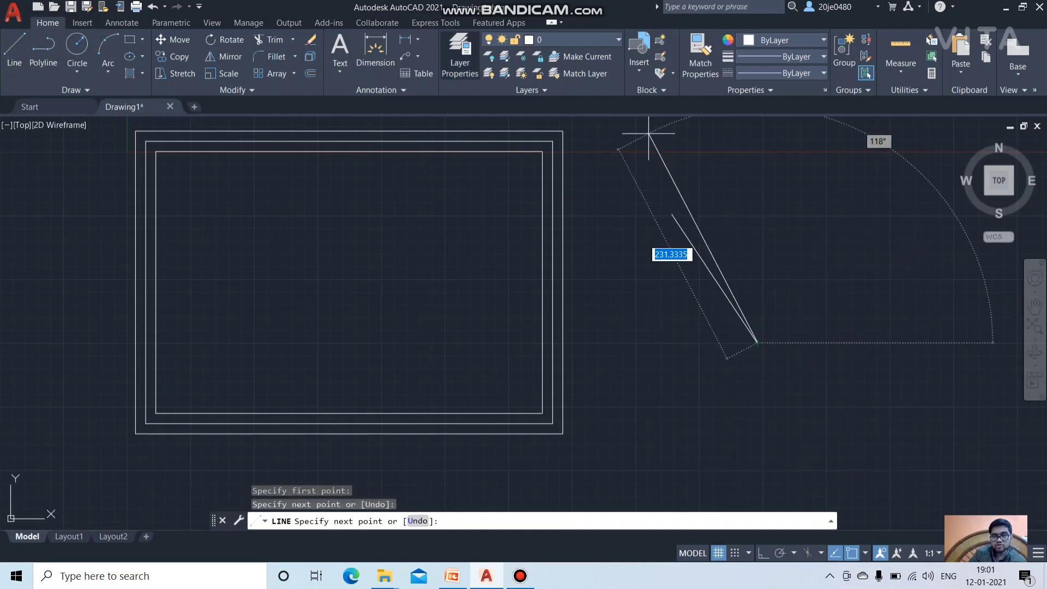
pyautogui.hotkey('ctrl', 'z')
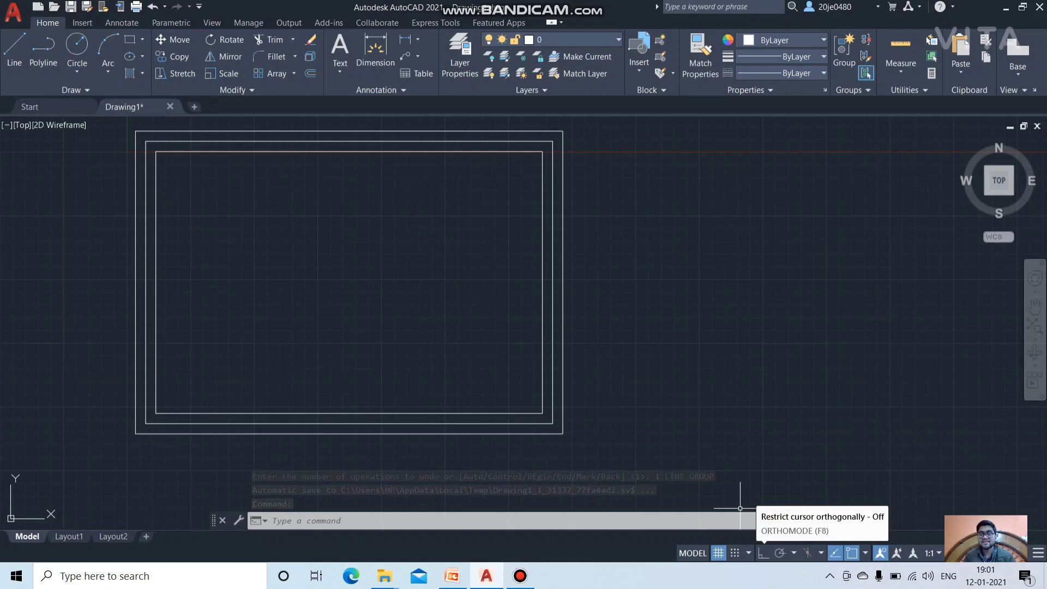
# Step: Turn on Ortho with F8, draw a horizontal trial line, and undo it
pyautogui.press('F8')
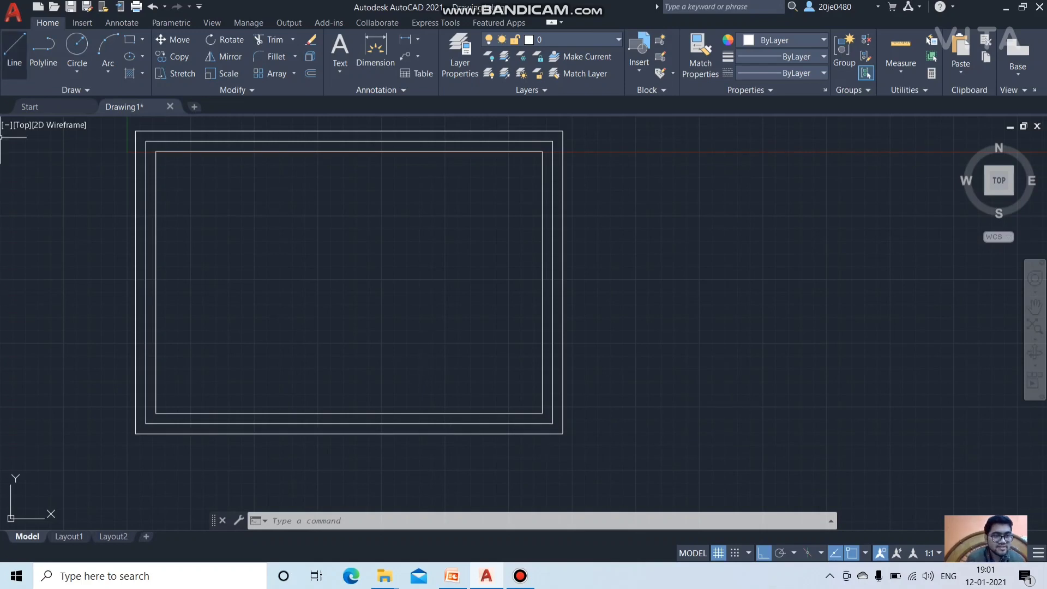
pyautogui.click(14, 49)
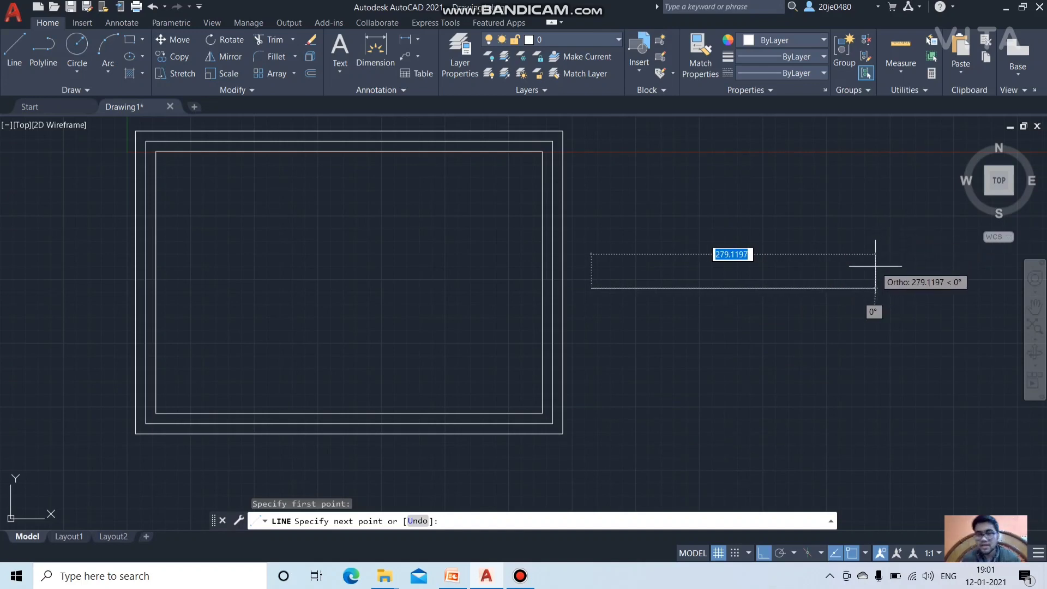
pyautogui.click(822, 286)
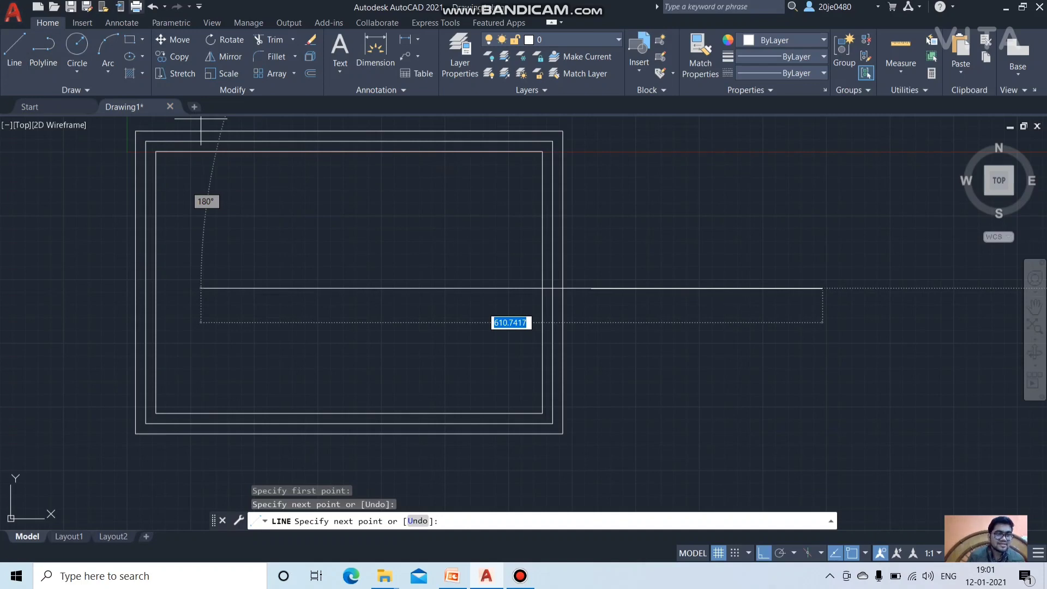
pyautogui.hotkey('ctrl', 'z')
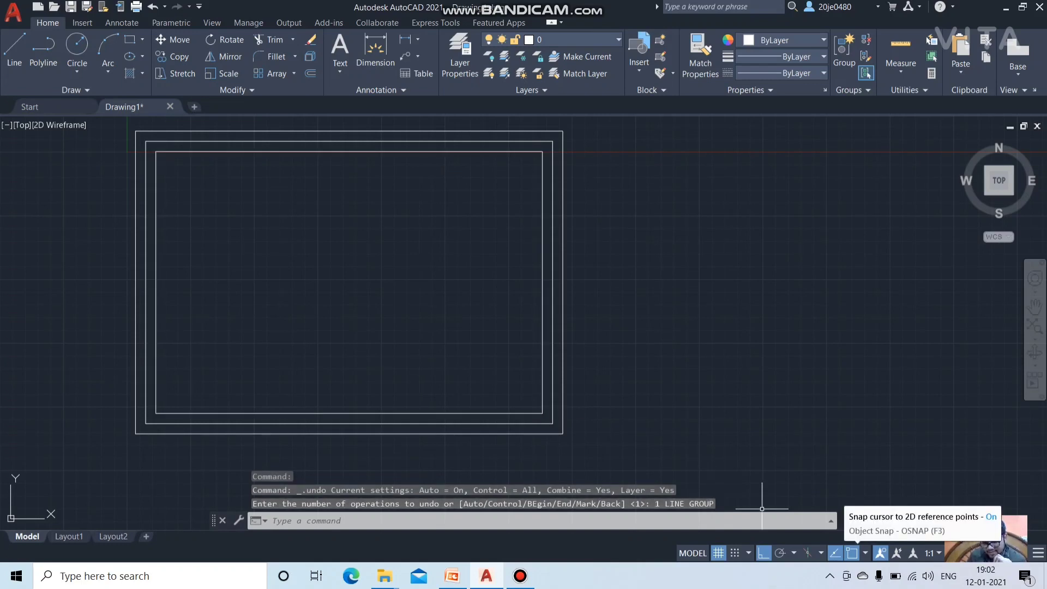
# Step: Check the object snap modes and erase the innermost rectangle
pyautogui.click(865, 553)
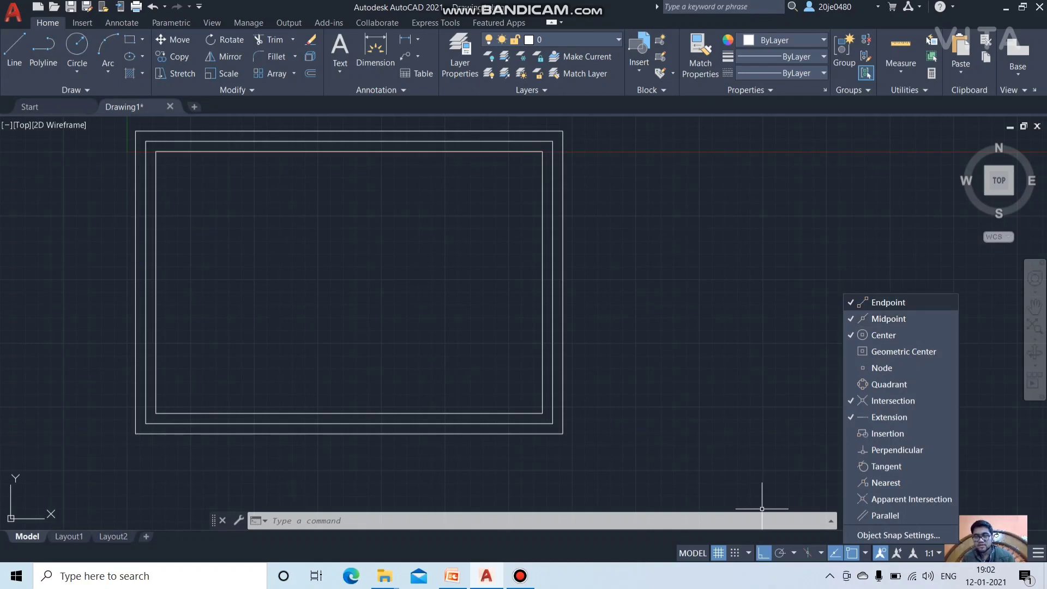
pyautogui.click(723, 298)
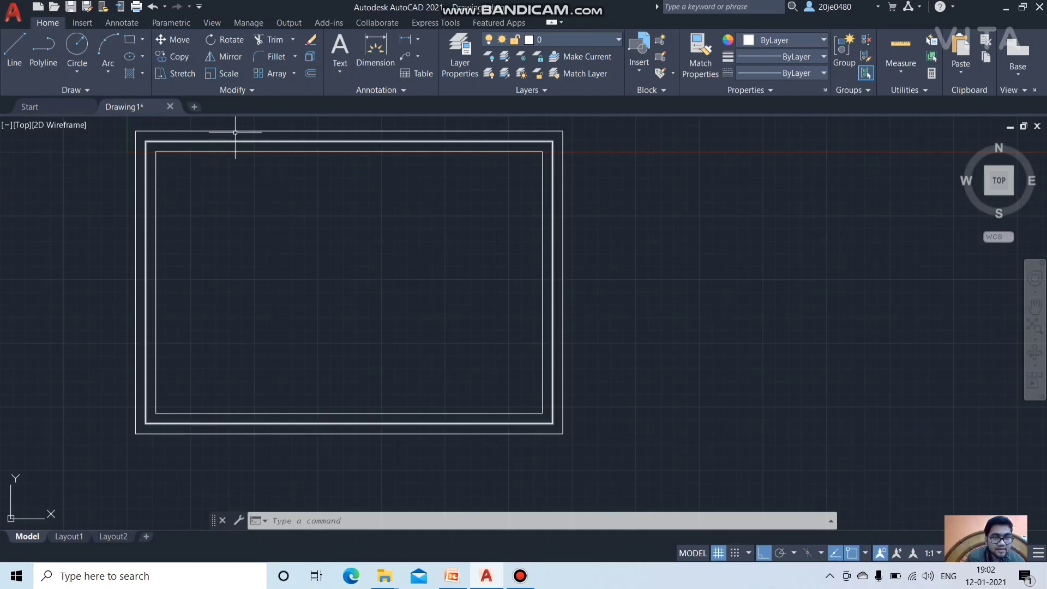
pyautogui.click(310, 39)
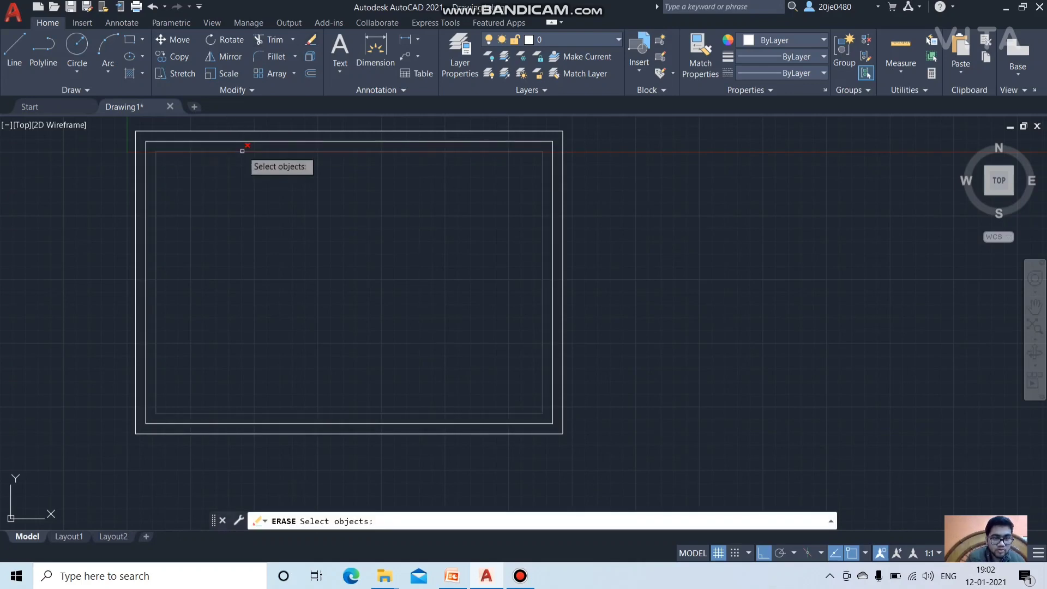
pyautogui.click(243, 152)
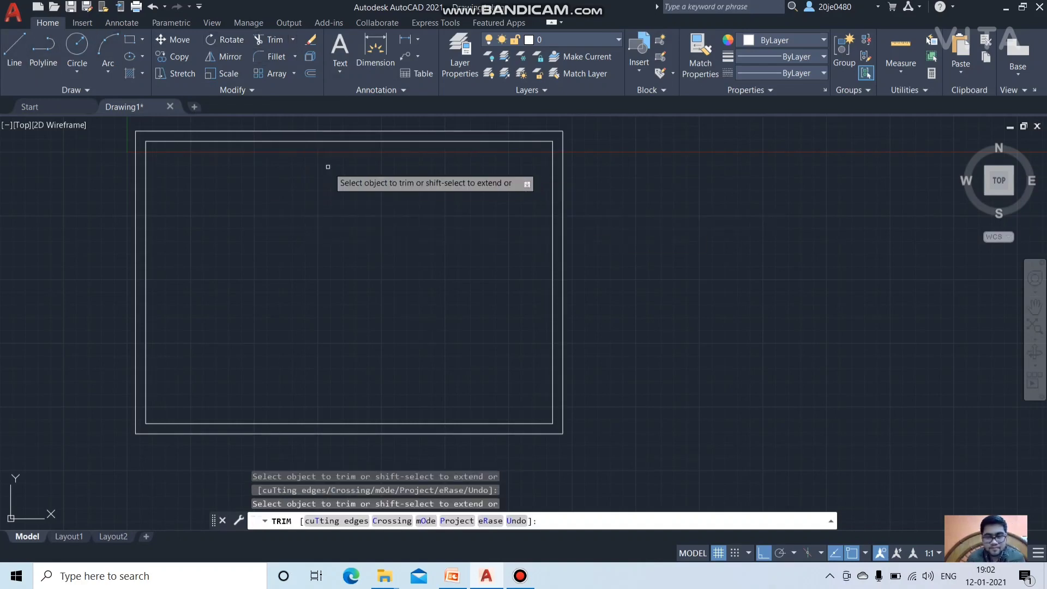
pyautogui.click(14, 52)
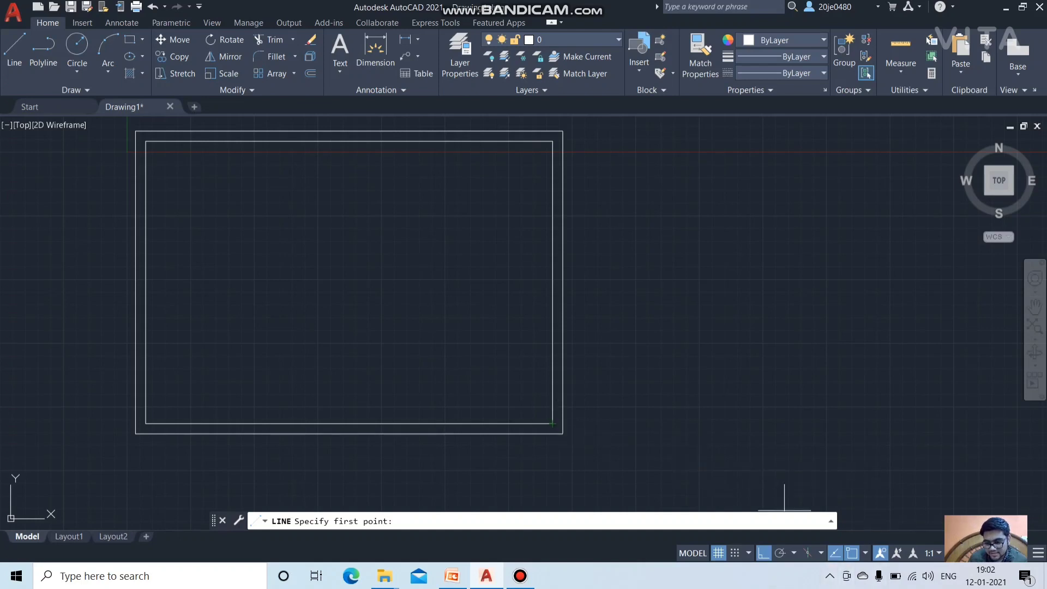
pyautogui.click(865, 552)
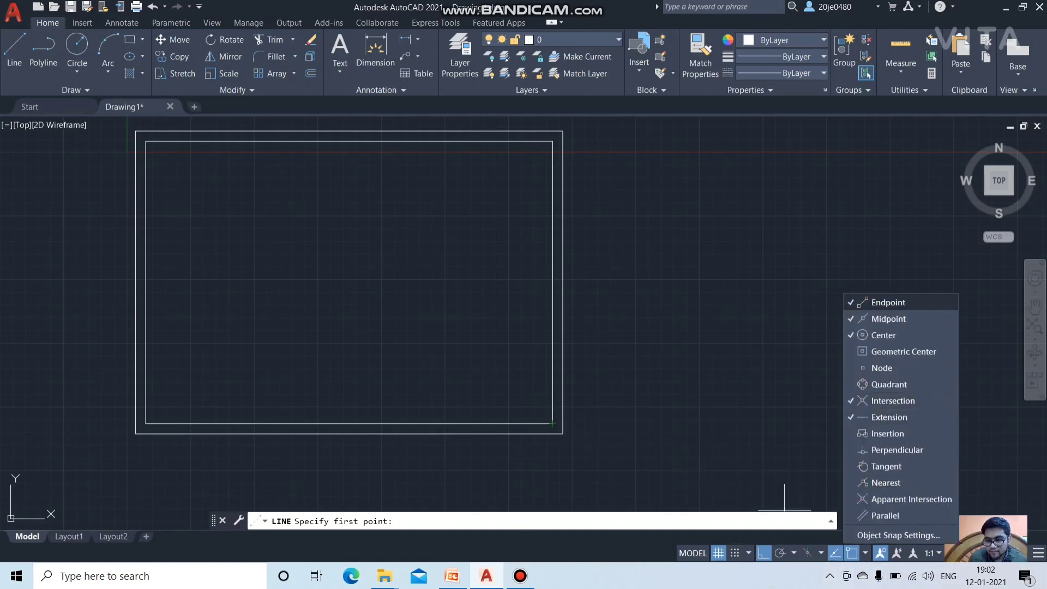
pyautogui.click(887, 302)
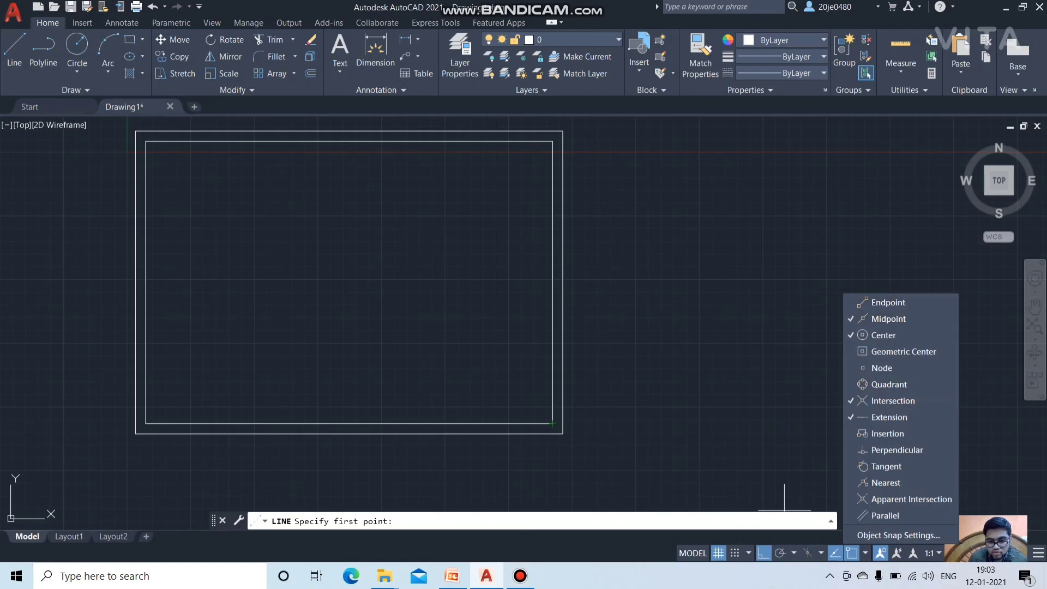
pyautogui.click(568, 403)
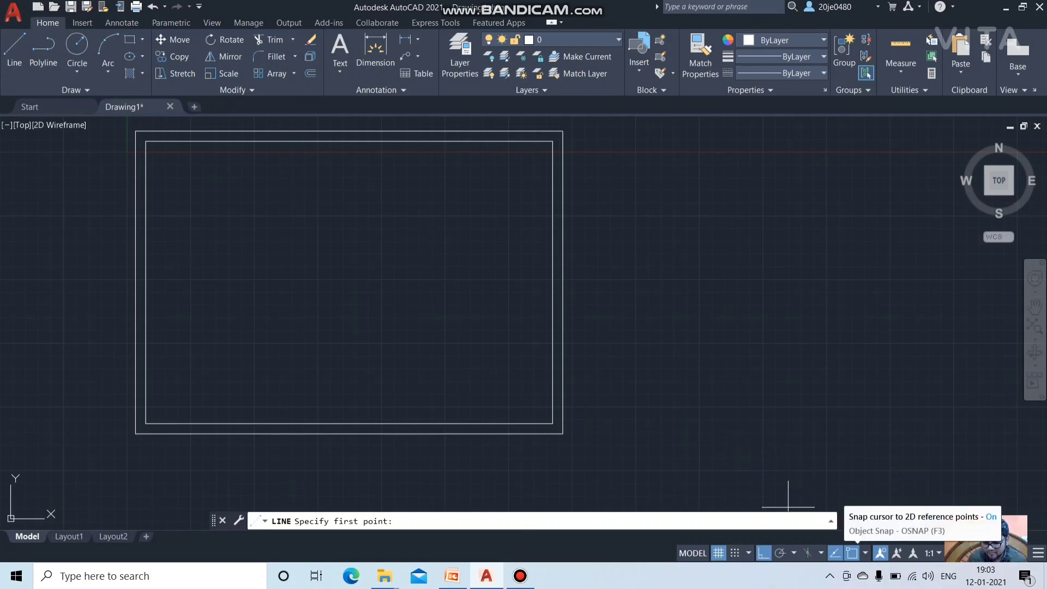
pyautogui.click(865, 552)
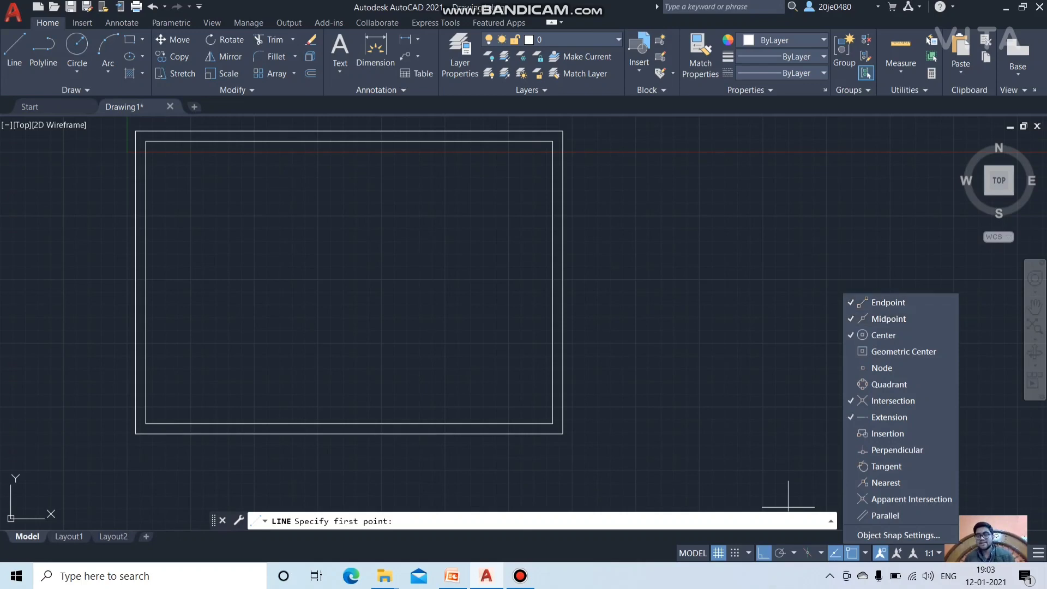
pyautogui.click(787, 496)
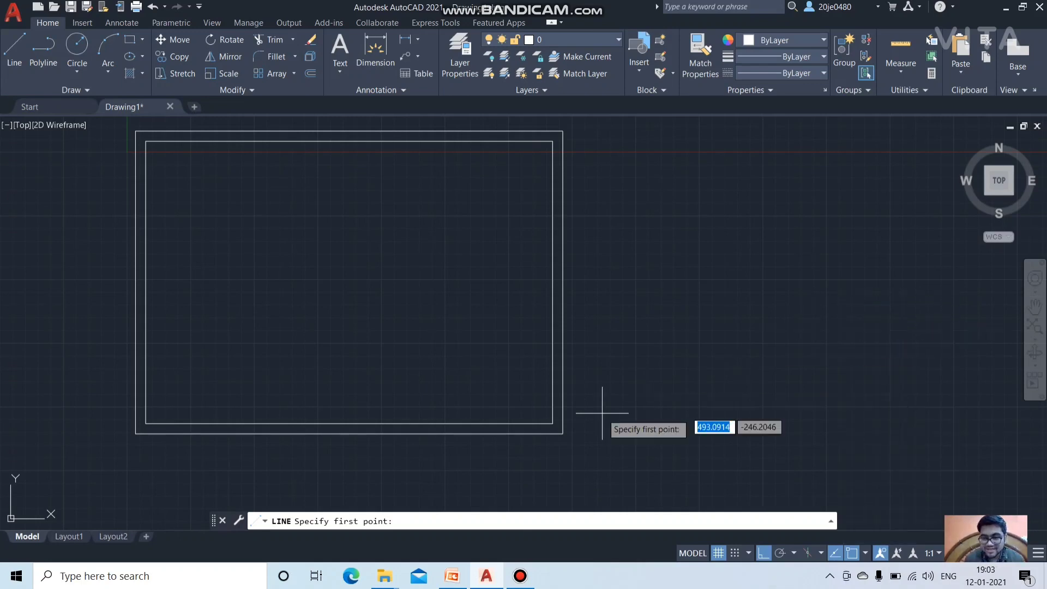
pyautogui.press('Escape')
pyautogui.press('Return')
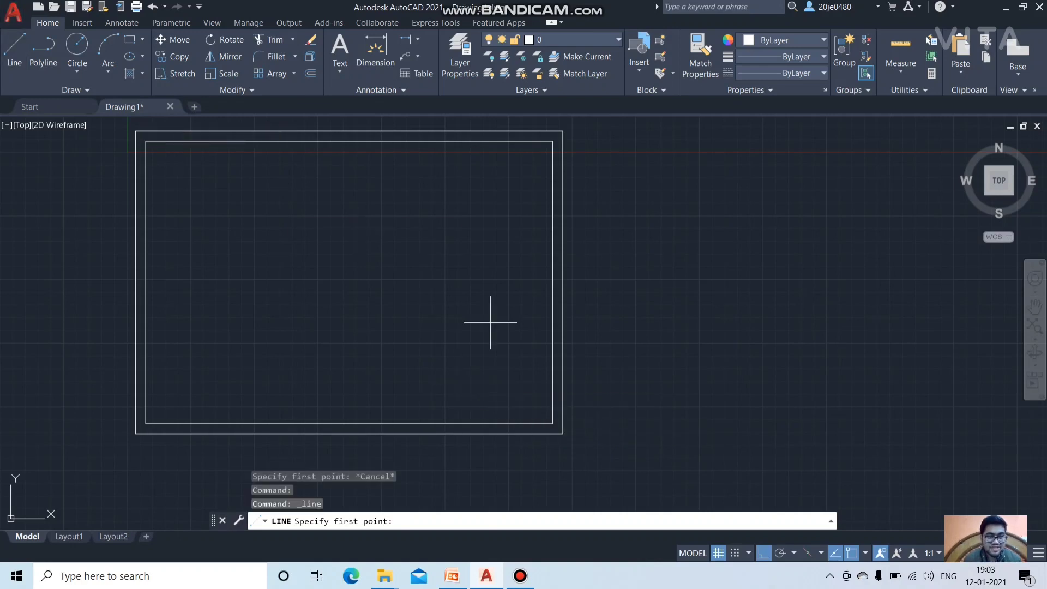
# Step: Draw lines 65 up, 185 left and 65 down from the inner border's lower-right corner
pyautogui.click(552, 423)
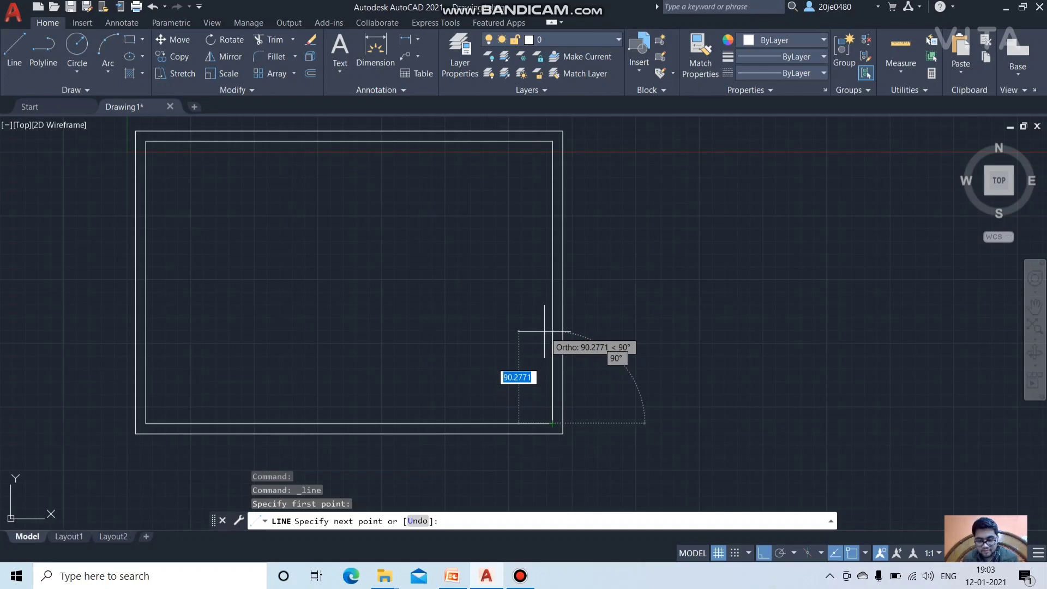
pyautogui.press('BackSpace')
pyautogui.write('65')
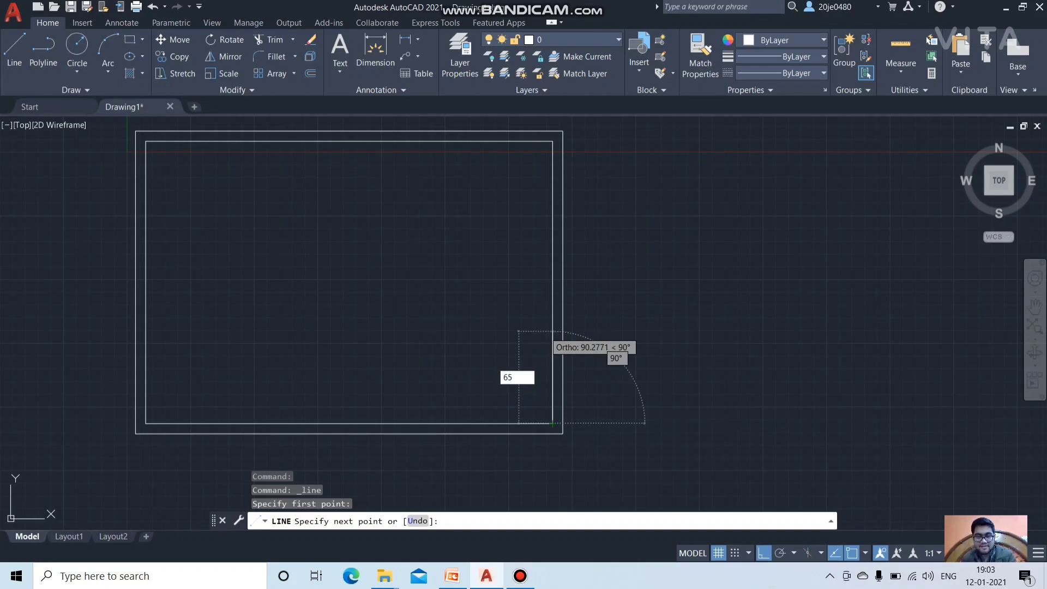
pyautogui.press('Return')
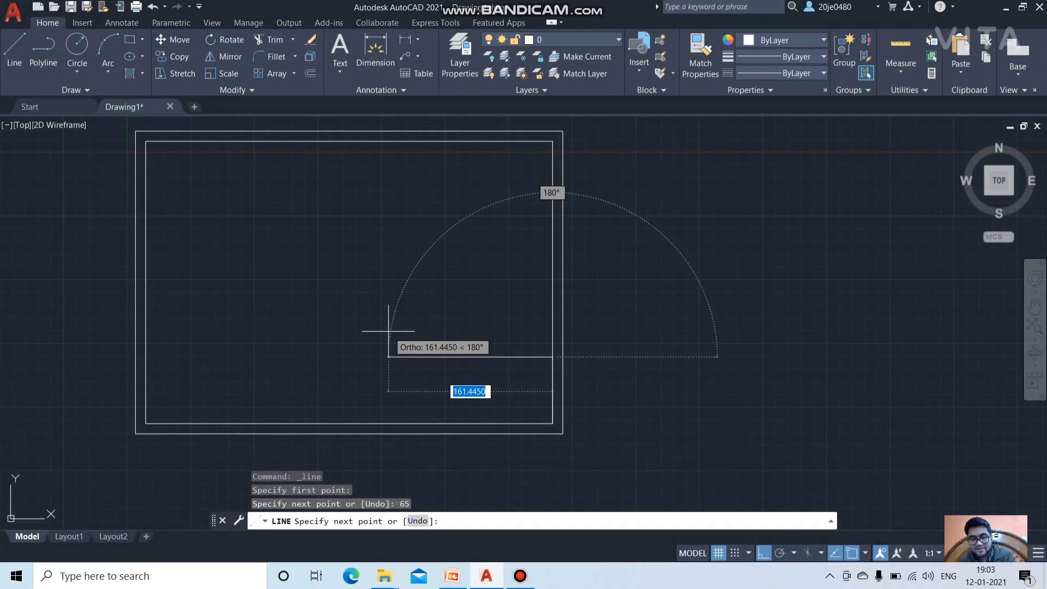
pyautogui.press('BackSpace')
pyautogui.write('185')
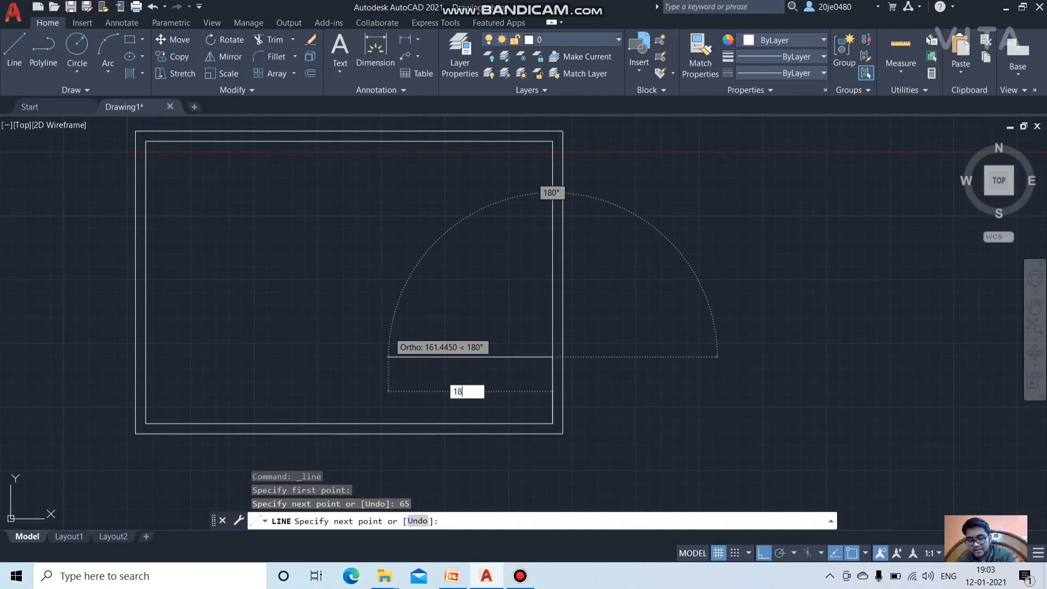
pyautogui.press('Return')
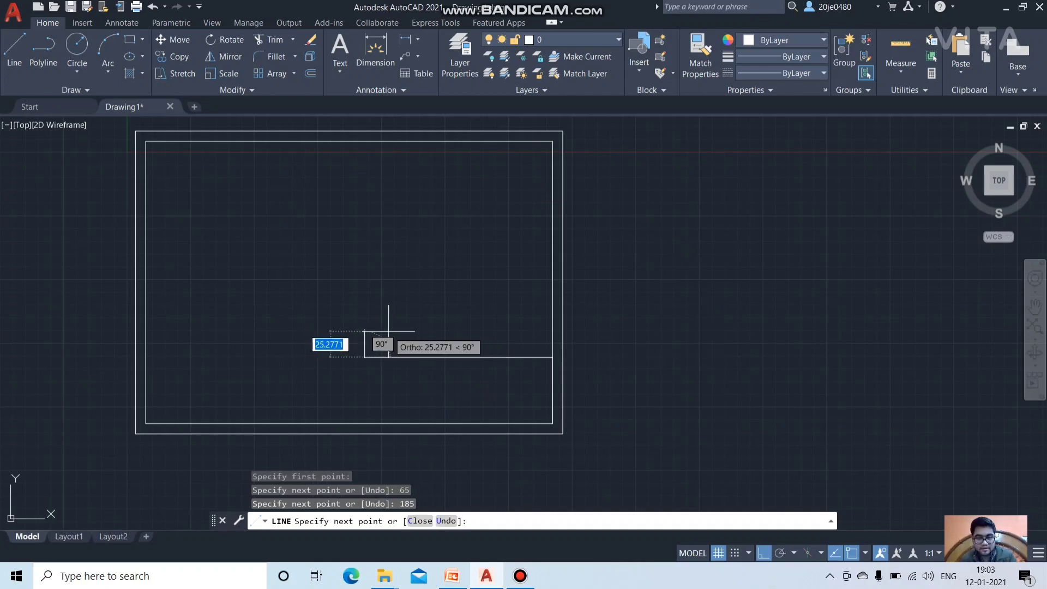
pyautogui.click(363, 356)
pyautogui.write('65')
pyautogui.press('Return')
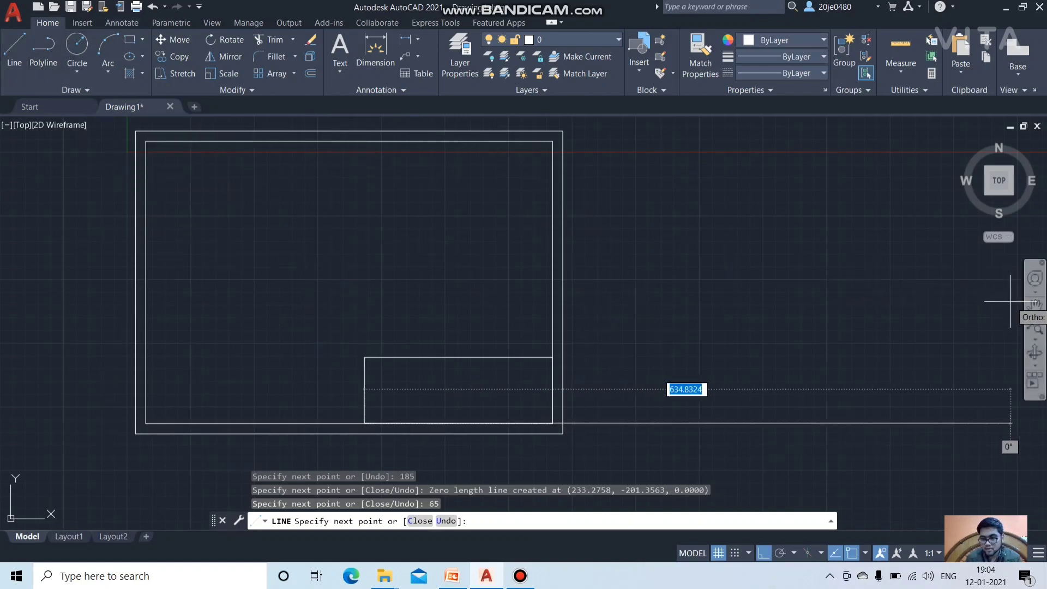
# Step: Pan and zoom the view to centre the title block box
pyautogui.click(1034, 304)
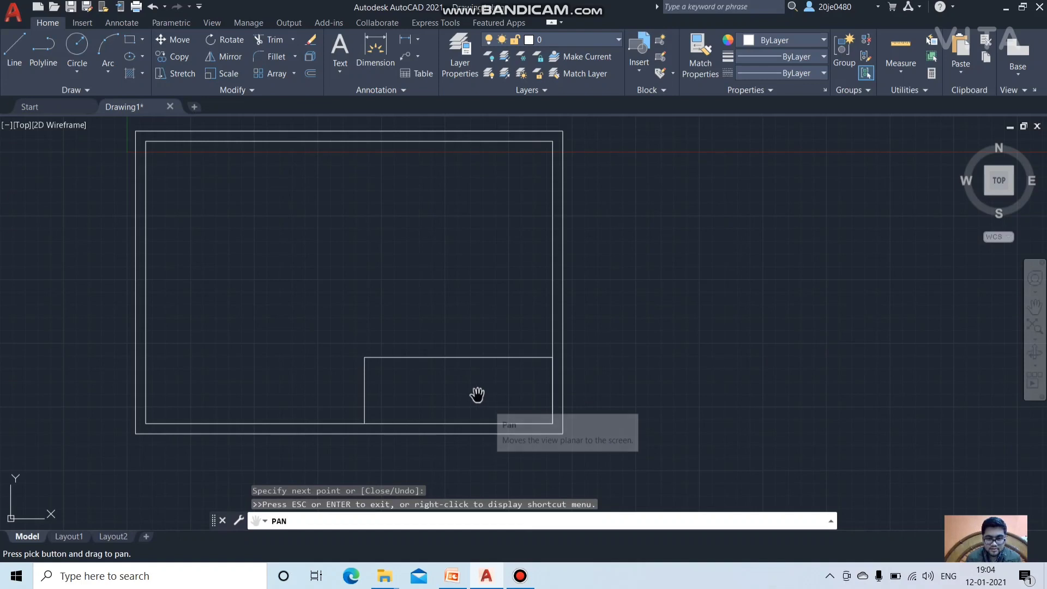
pyautogui.scroll(-2, 482, 382)
pyautogui.scroll(2, 482, 383)
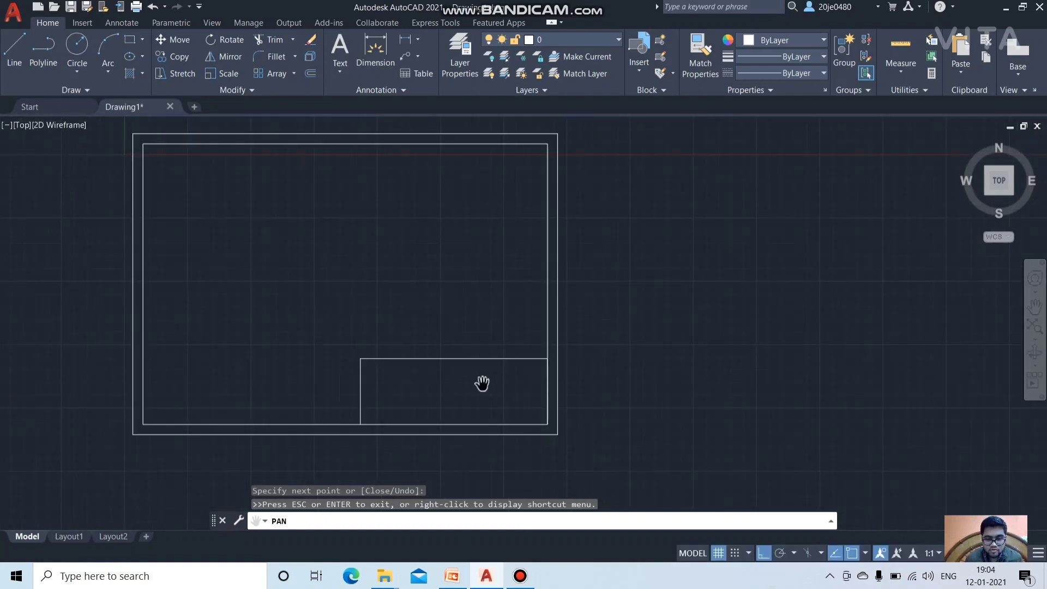
pyautogui.scroll(4, 482, 383)
pyautogui.scroll(2, 482, 382)
pyautogui.scroll(-2, 482, 381)
pyautogui.moveTo(456, 381); pyautogui.dragTo(491, 305)
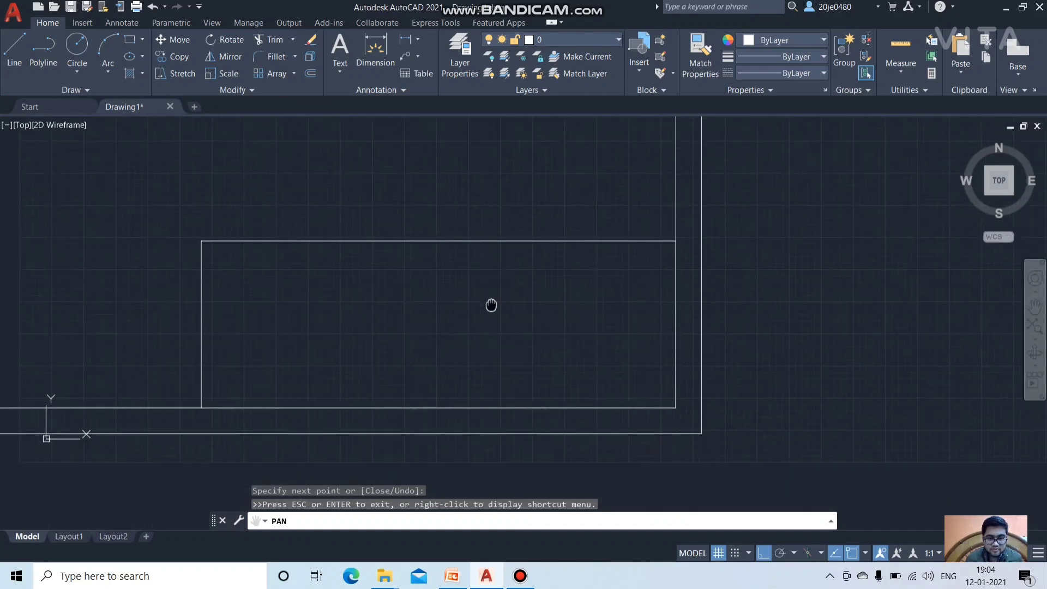
# Step: Fine-tune the zoom, then check the PowerPoint title-block dimensions slide and return to AutoCAD
pyautogui.scroll(-2, 425, 337)
pyautogui.scroll(2, 424, 336)
pyautogui.scroll(2, 424, 336)
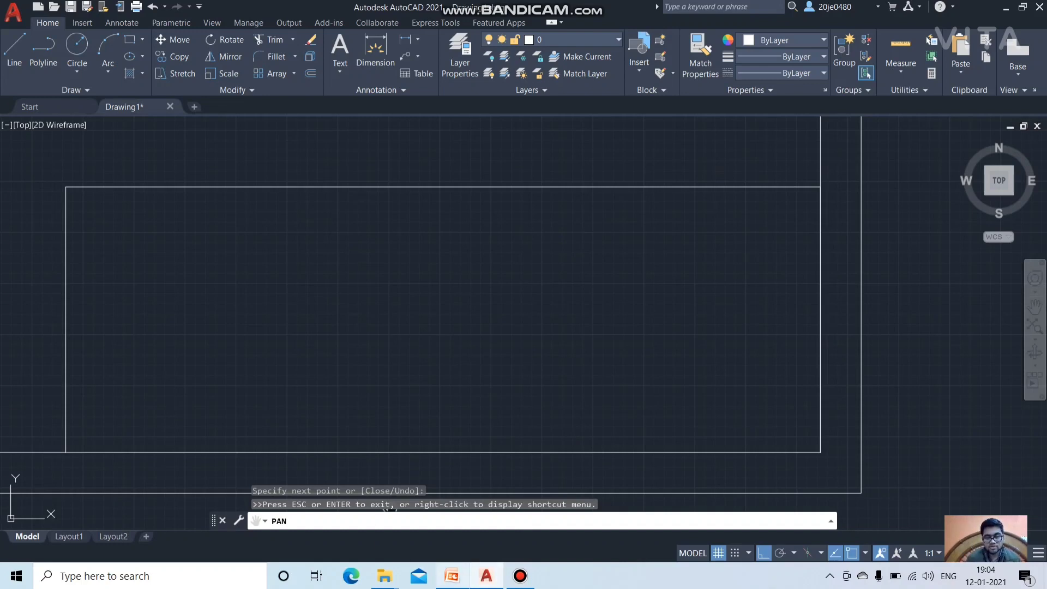
pyautogui.click(452, 576)
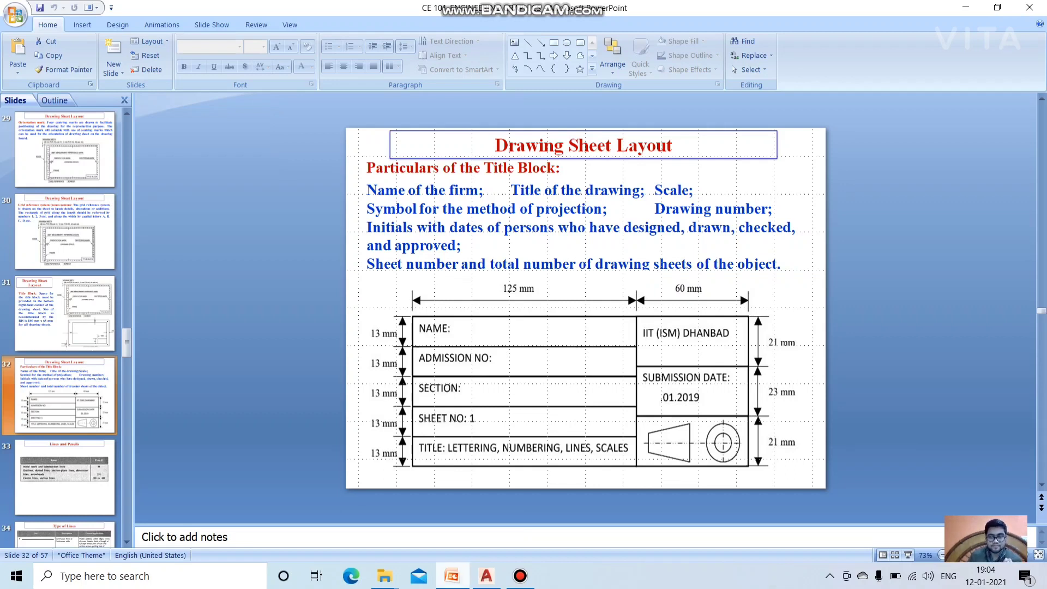
pyautogui.hotkey('alt', 'Tab')
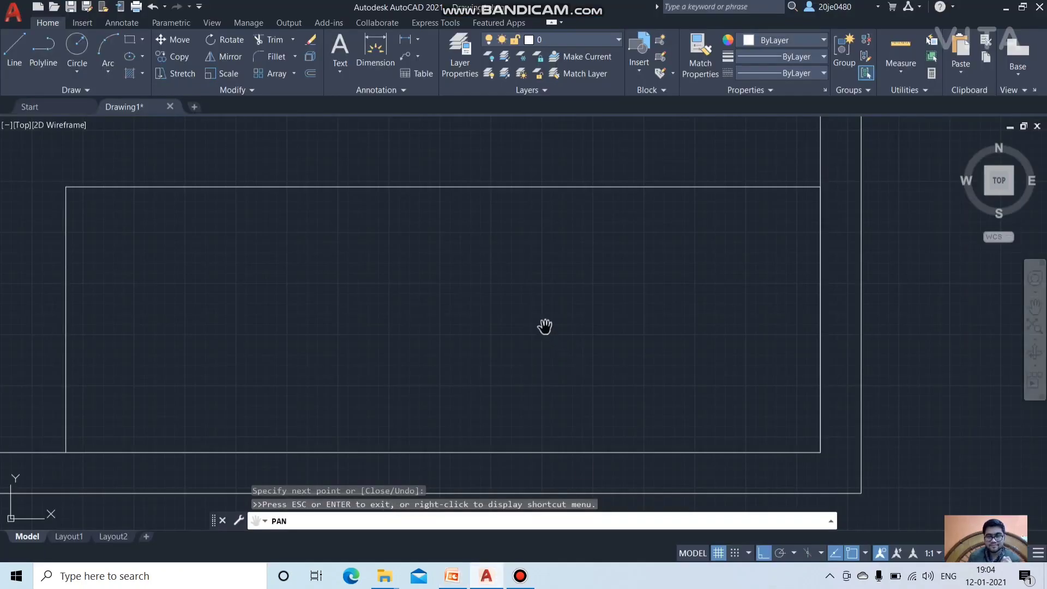
# Step: Draw a line from the title block's top-right corner 60 units left, then 65 down as the divider
pyautogui.click(14, 50)
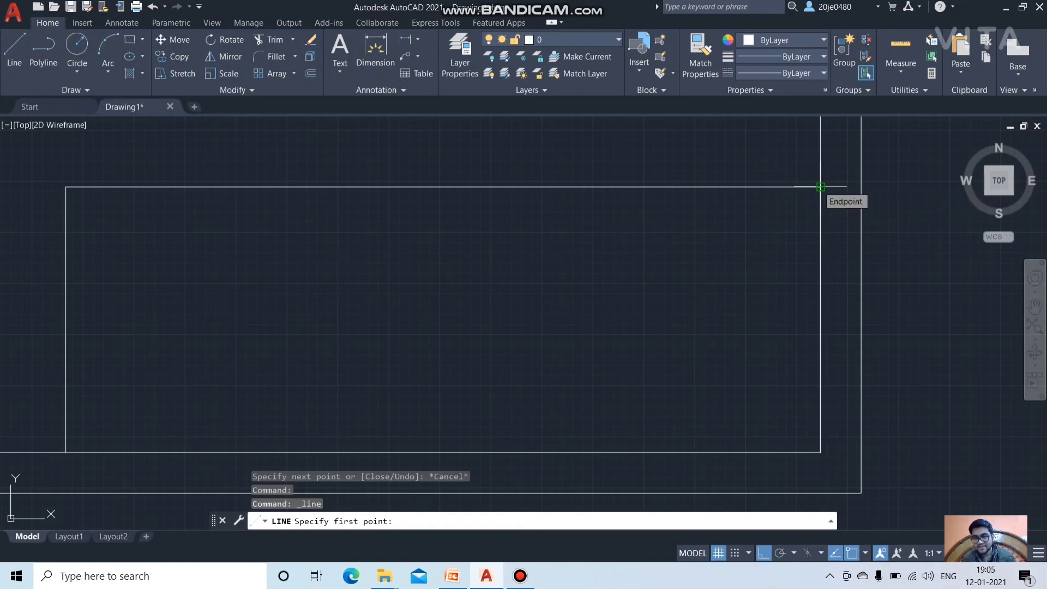
pyautogui.click(820, 186)
pyautogui.write('60')
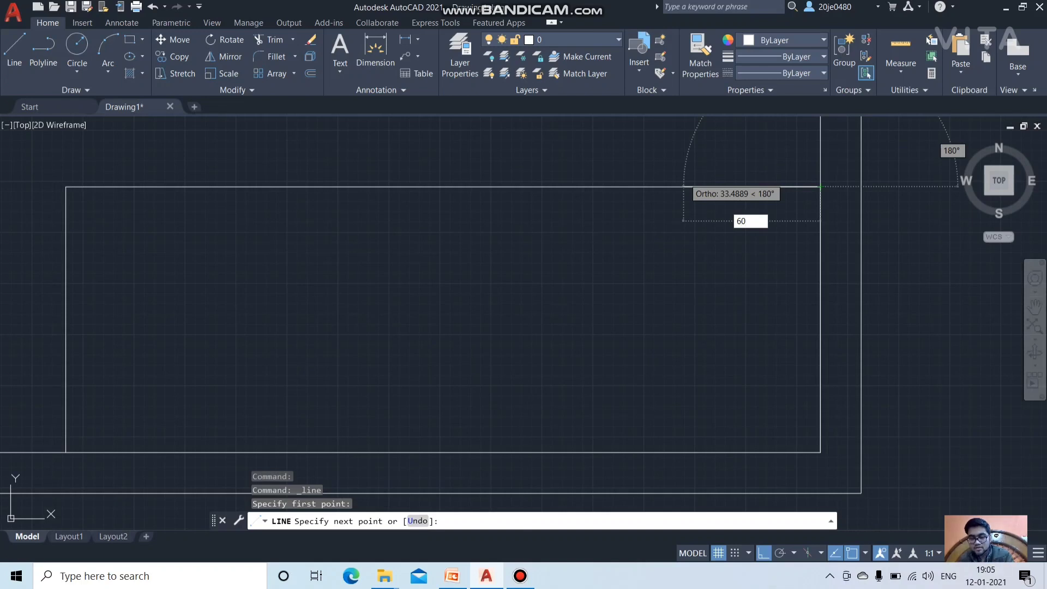
pyautogui.press('Return')
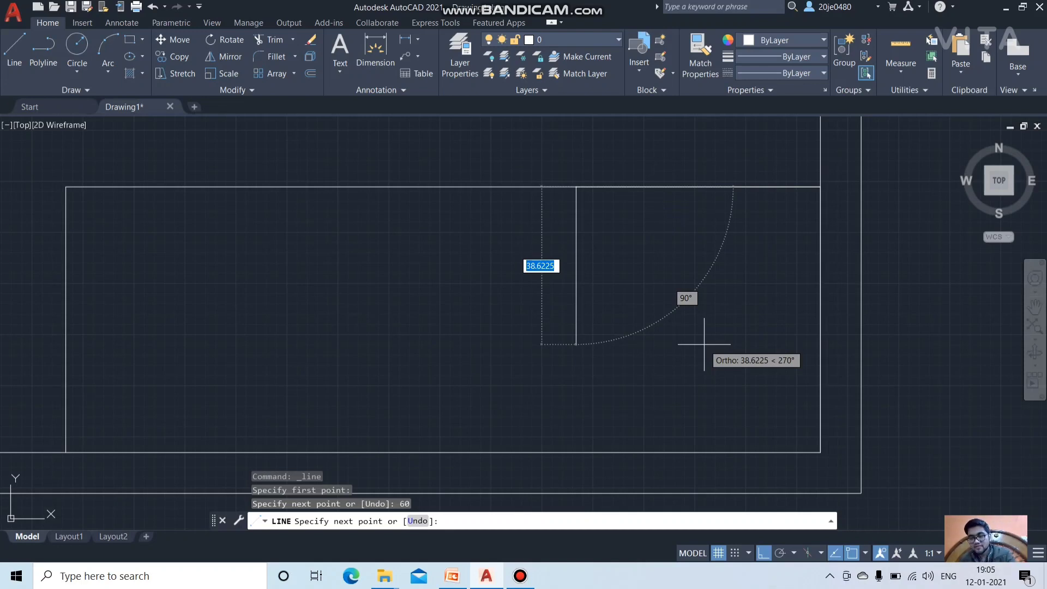
pyautogui.write('65')
pyautogui.press('Return')
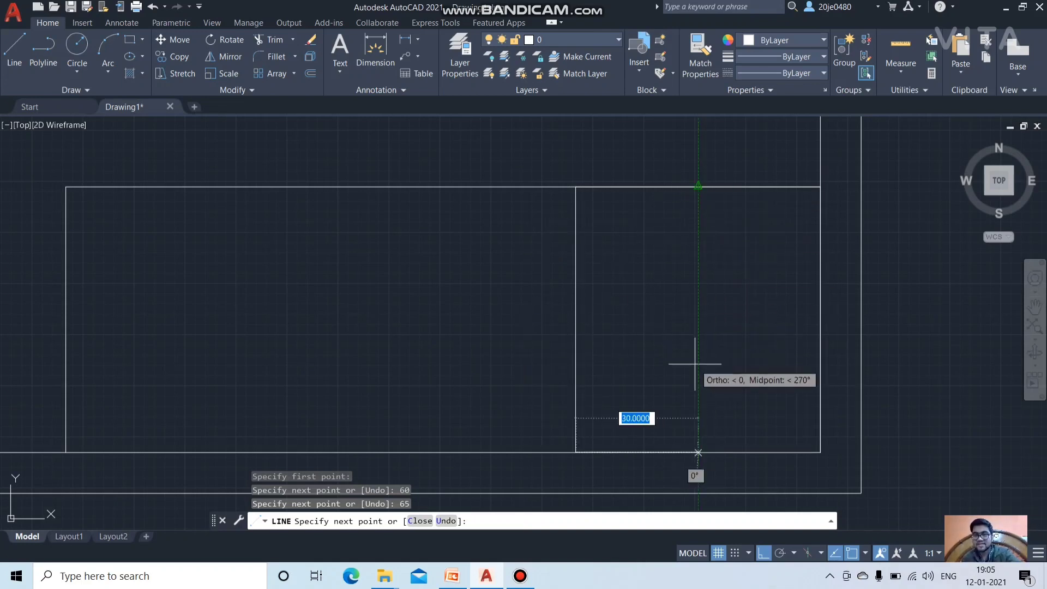
pyautogui.click(677, 329)
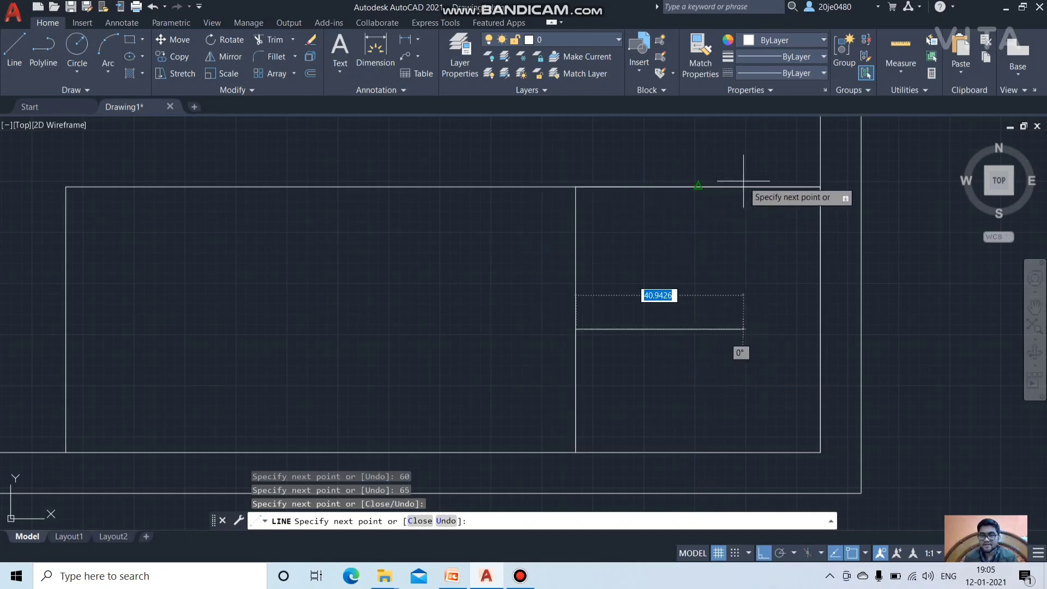
pyautogui.click(575, 187)
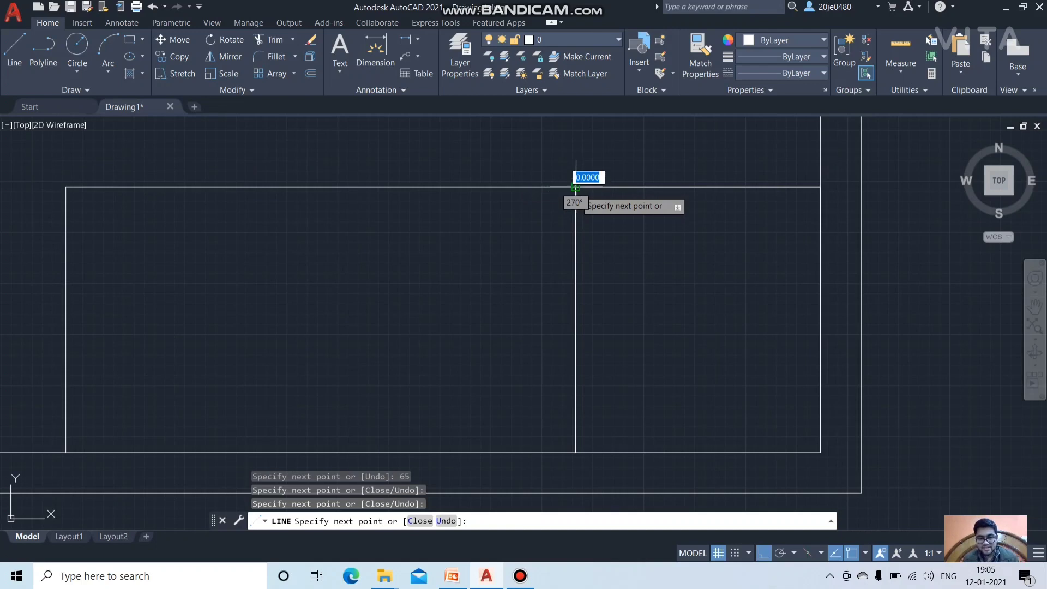
pyautogui.click(575, 187)
pyautogui.write('13')
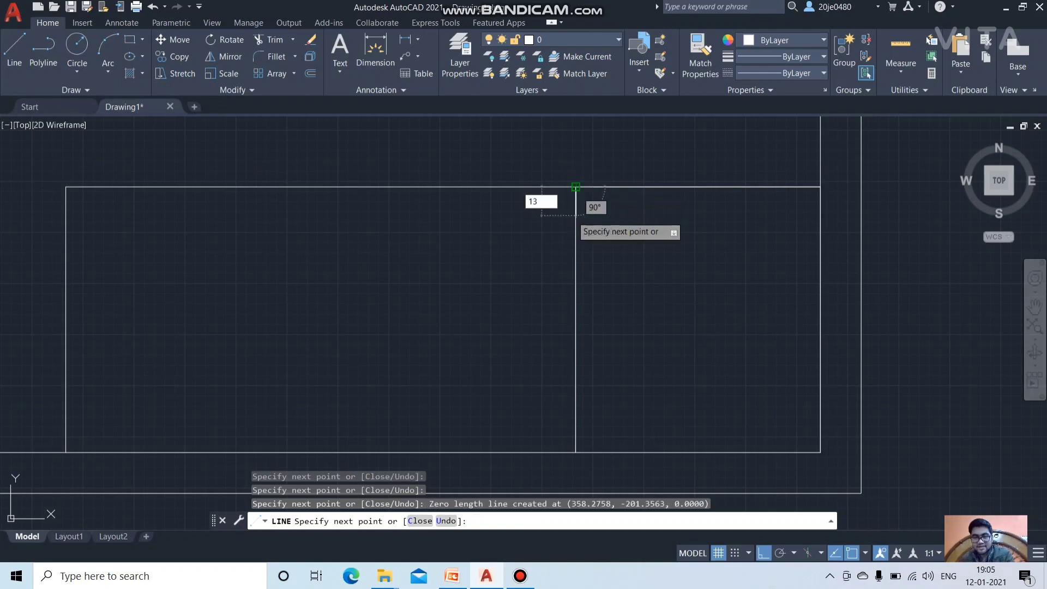
# Step: Draw a 13-unit drop, a 125 mm row divider, and another 13 mm drop at its left end
pyautogui.press('Return')
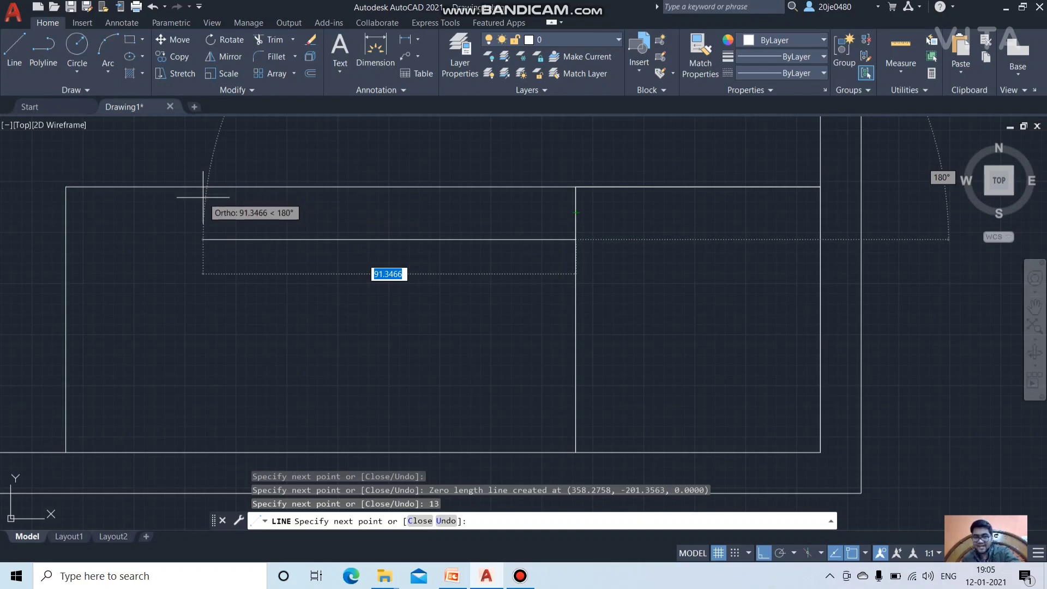
pyautogui.write('125')
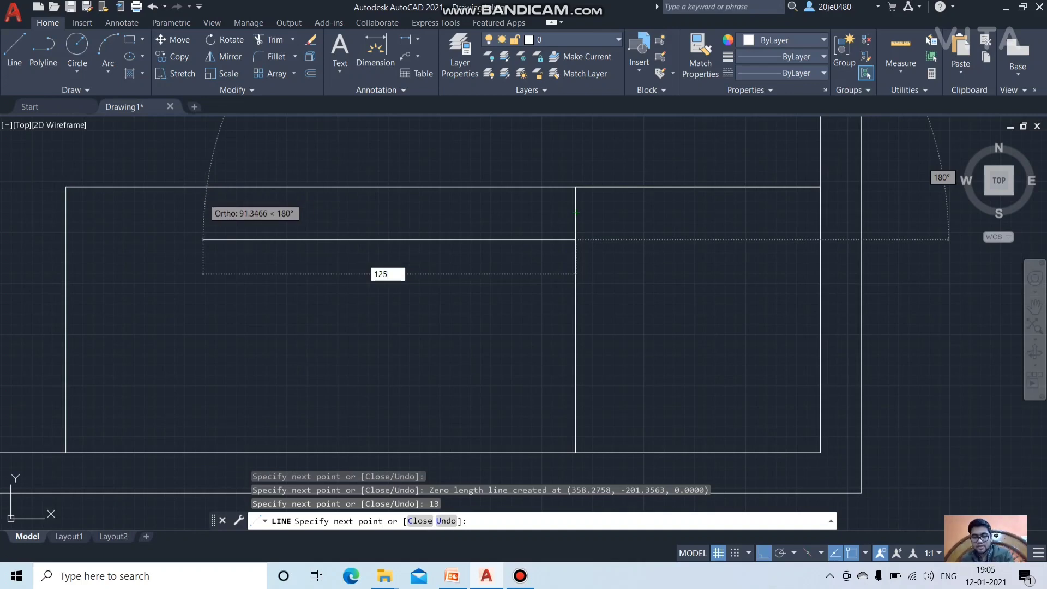
pyautogui.press('Return')
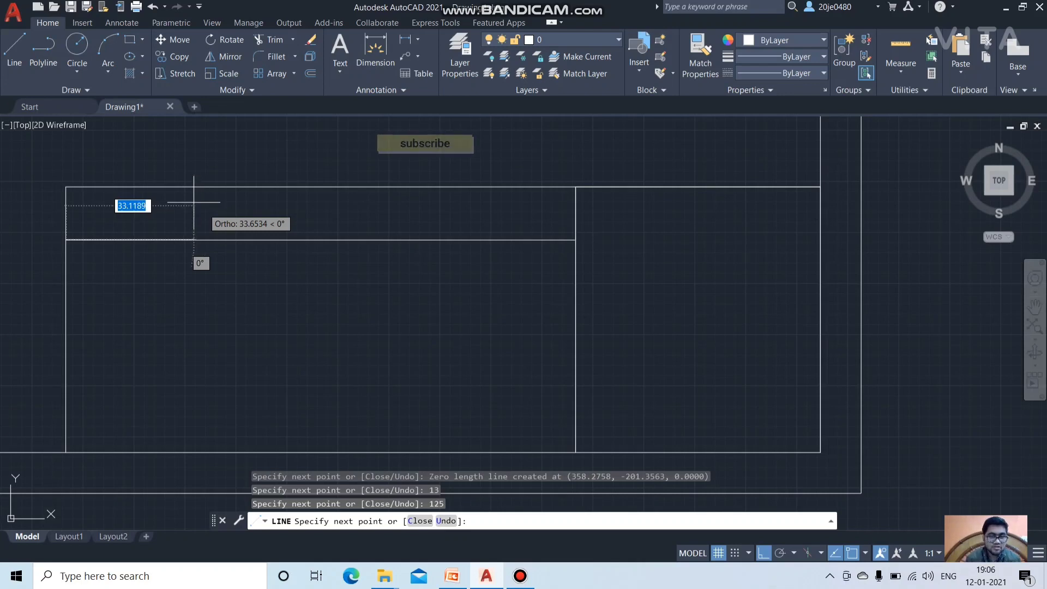
pyautogui.click(66, 239)
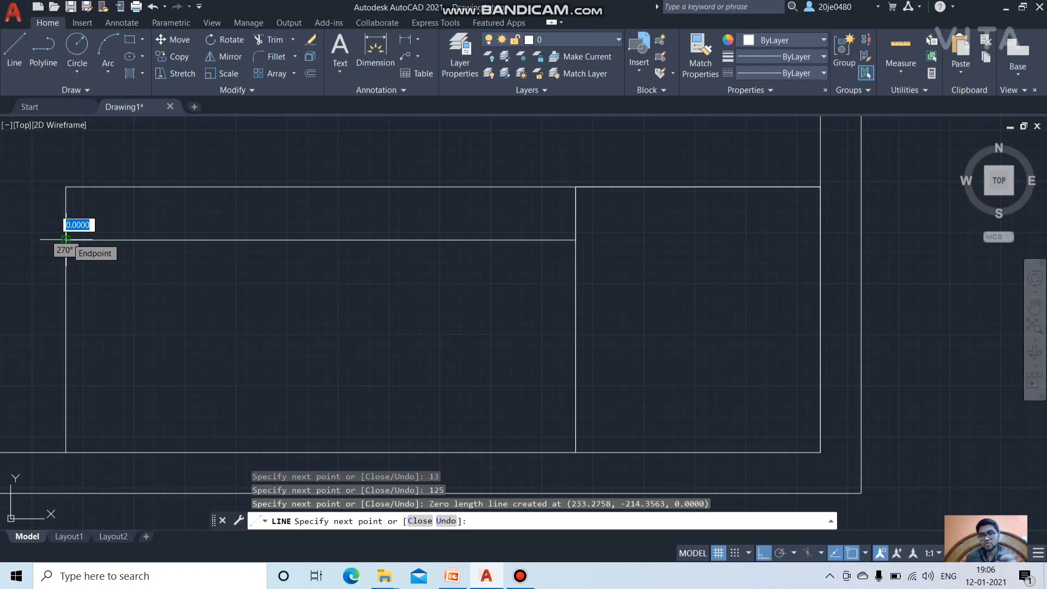
pyautogui.click(66, 239)
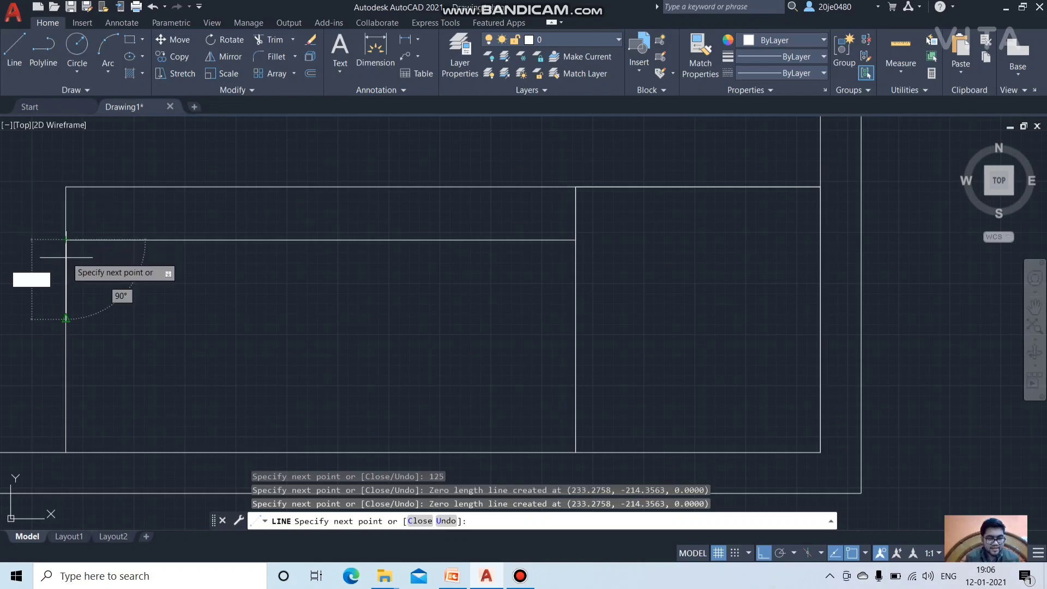
pyautogui.press('BackSpace')
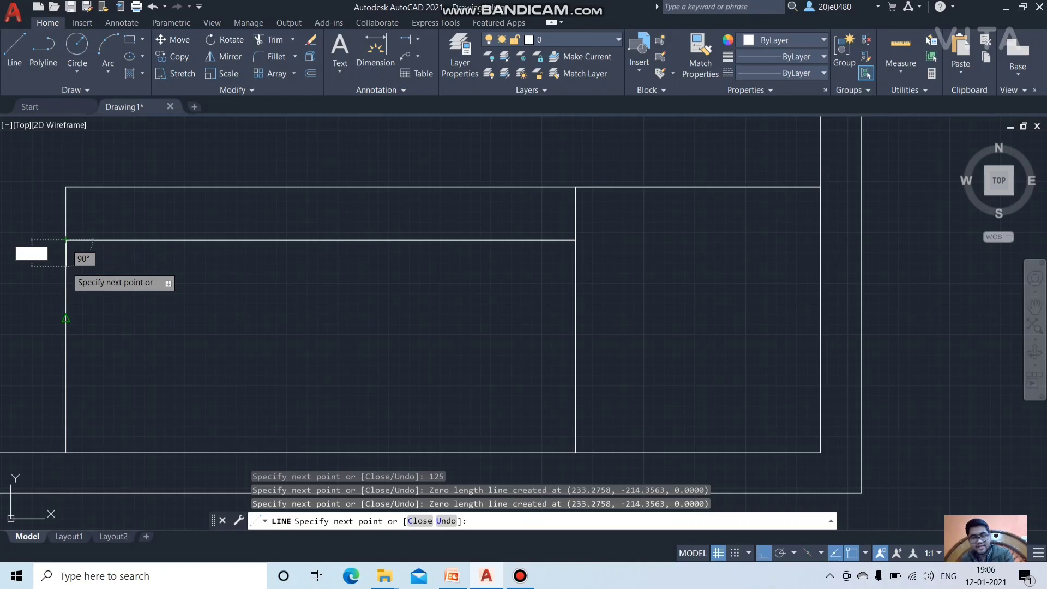
pyautogui.write('13')
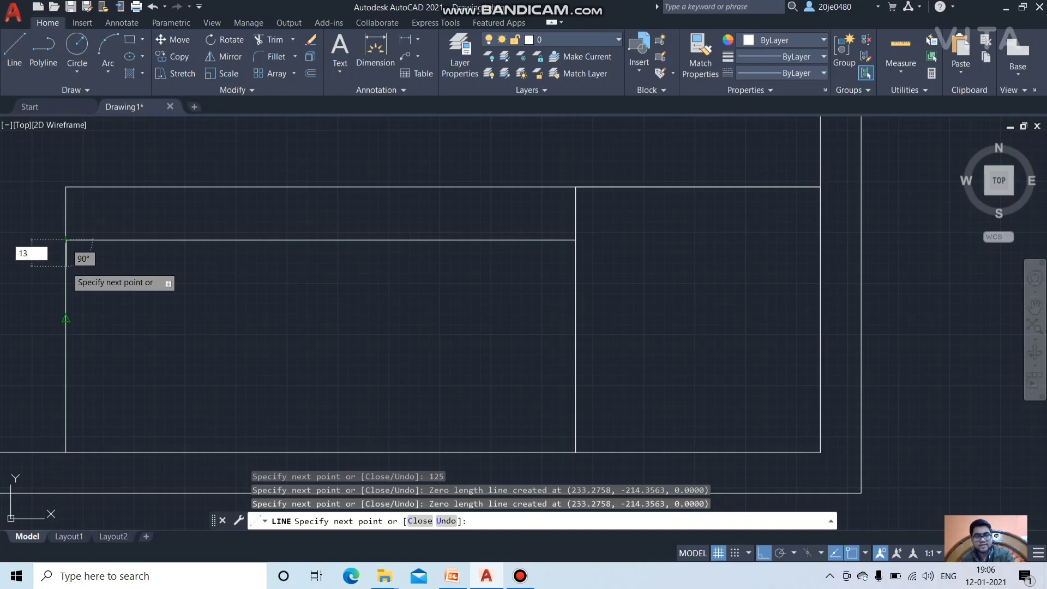
pyautogui.press('Return')
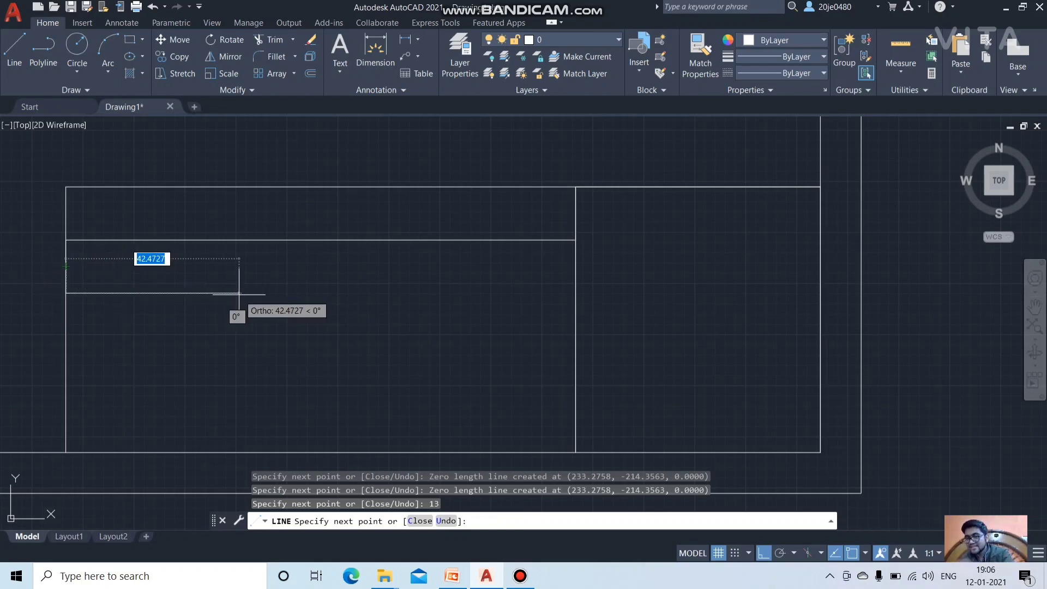
# Step: Add a 125 mm divider, a 13 mm drop on the right, and another 125 mm divider back left
pyautogui.press('BackSpace')
pyautogui.write('125')
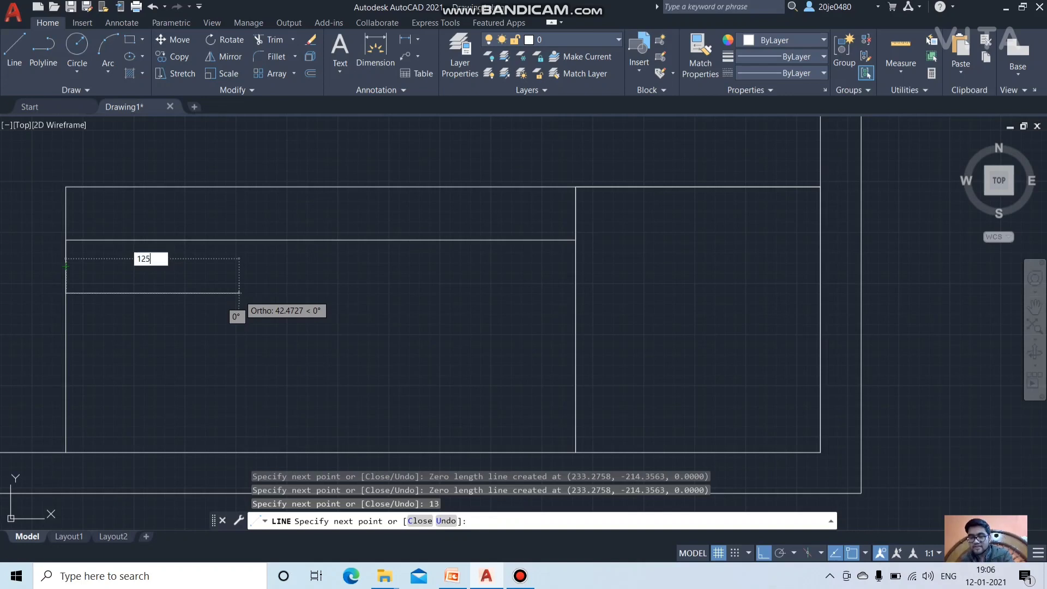
pyautogui.press('Return')
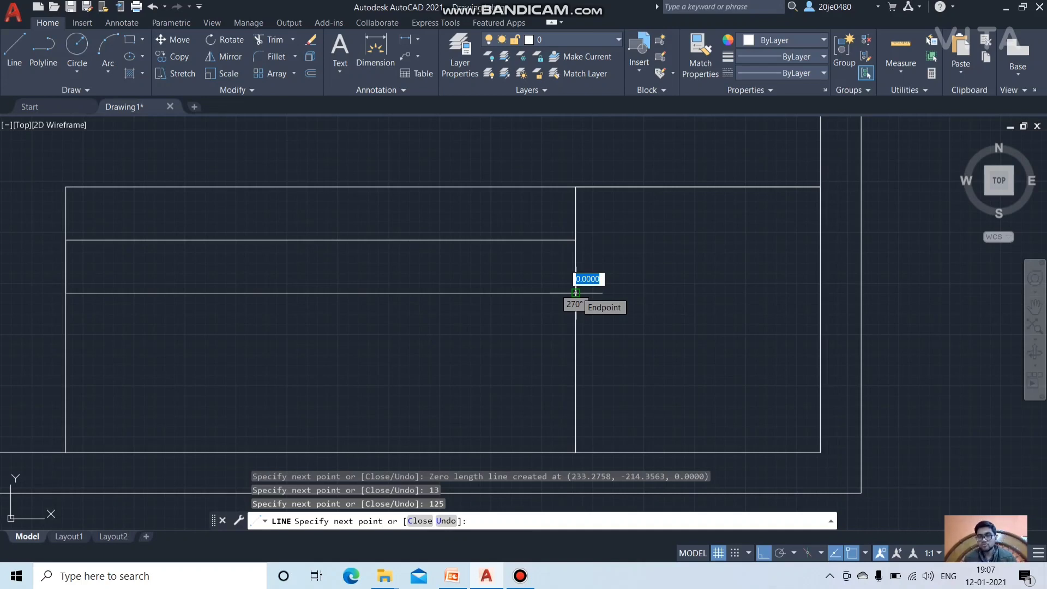
pyautogui.click(575, 292)
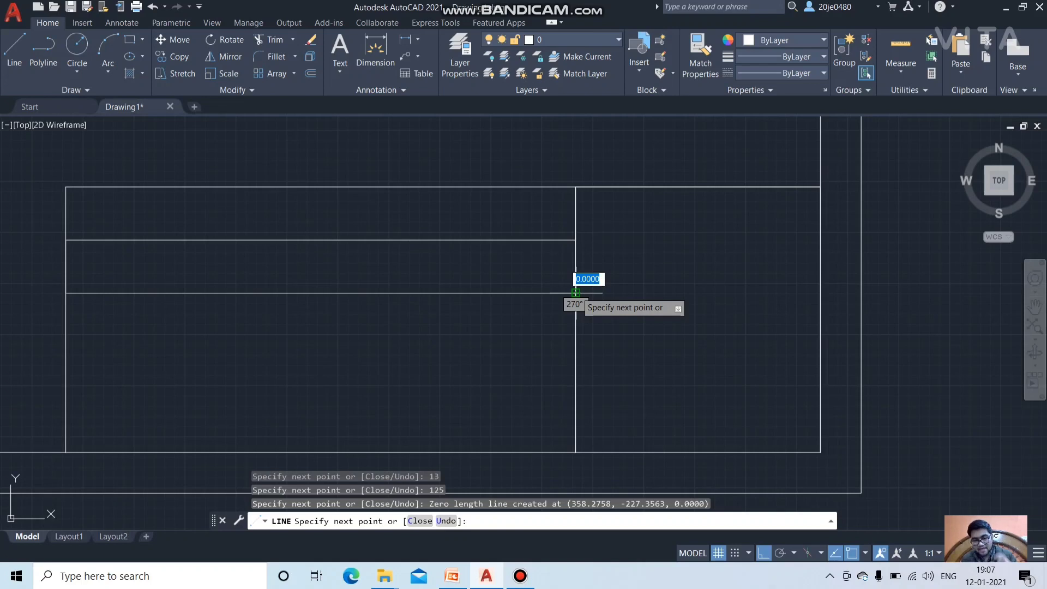
pyautogui.write('13')
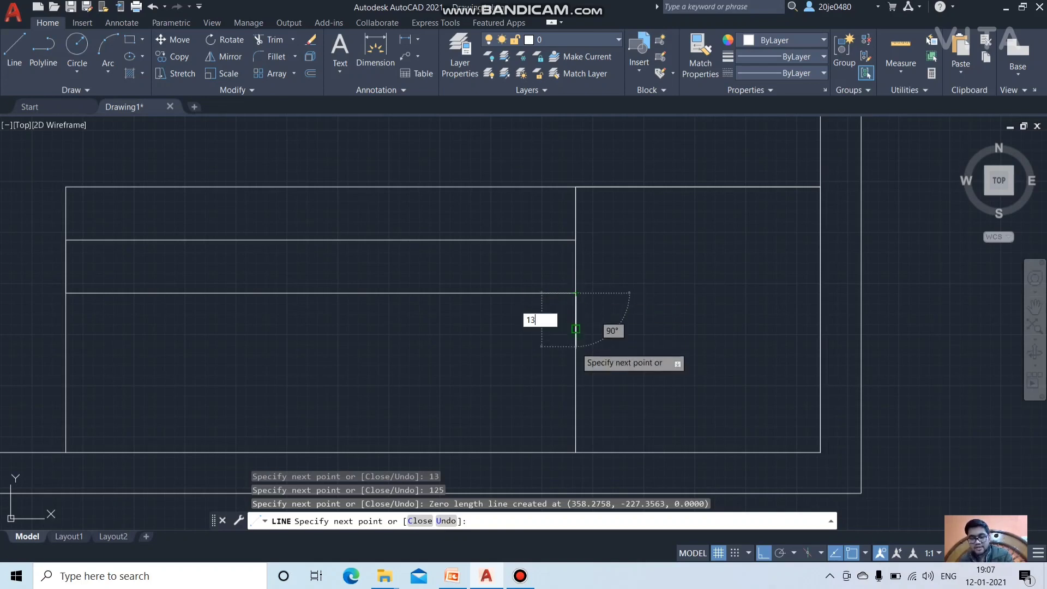
pyautogui.press('Return')
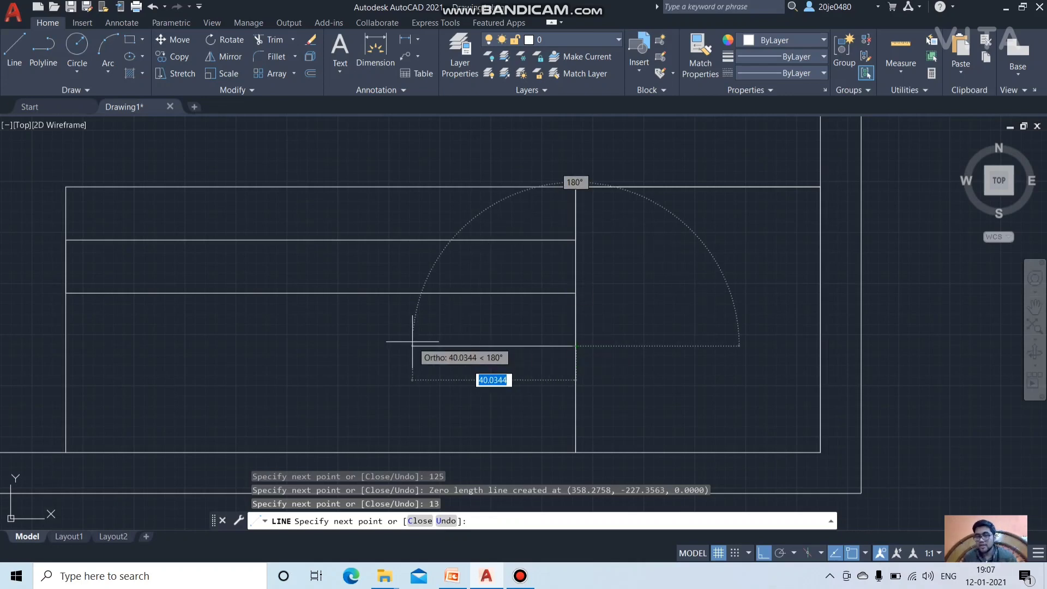
pyautogui.write('125')
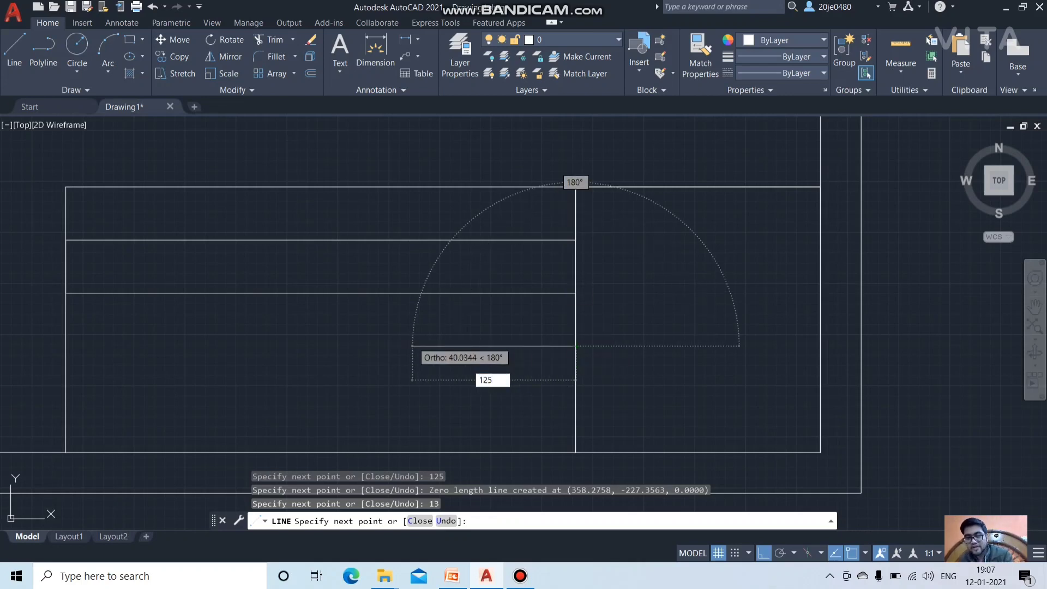
pyautogui.press('Return')
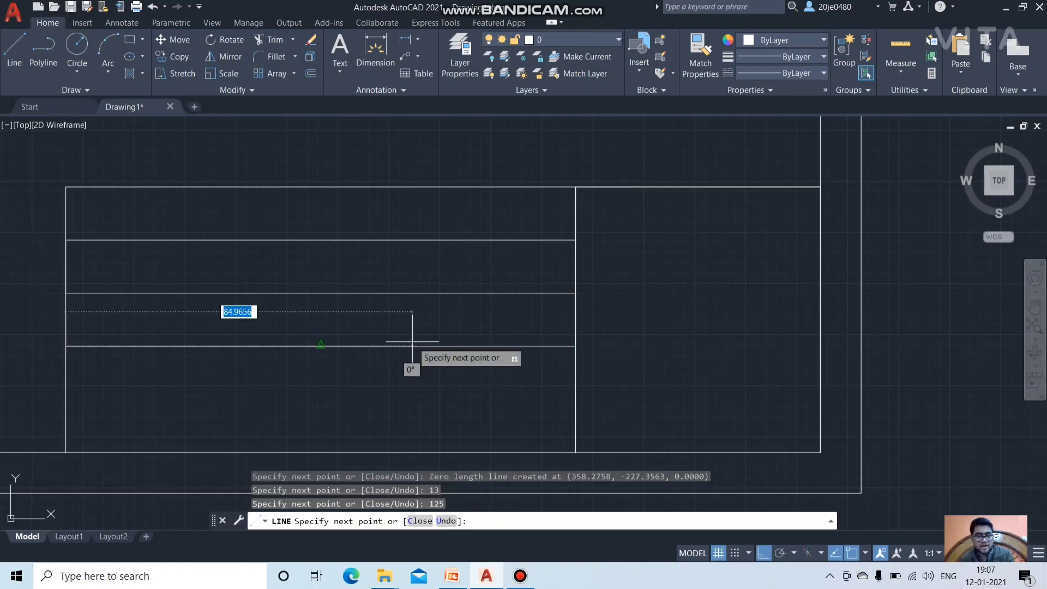
# Step: Drop 13 mm on the left and draw the last 125 mm divider, ending at the bottom border
pyautogui.click(66, 345)
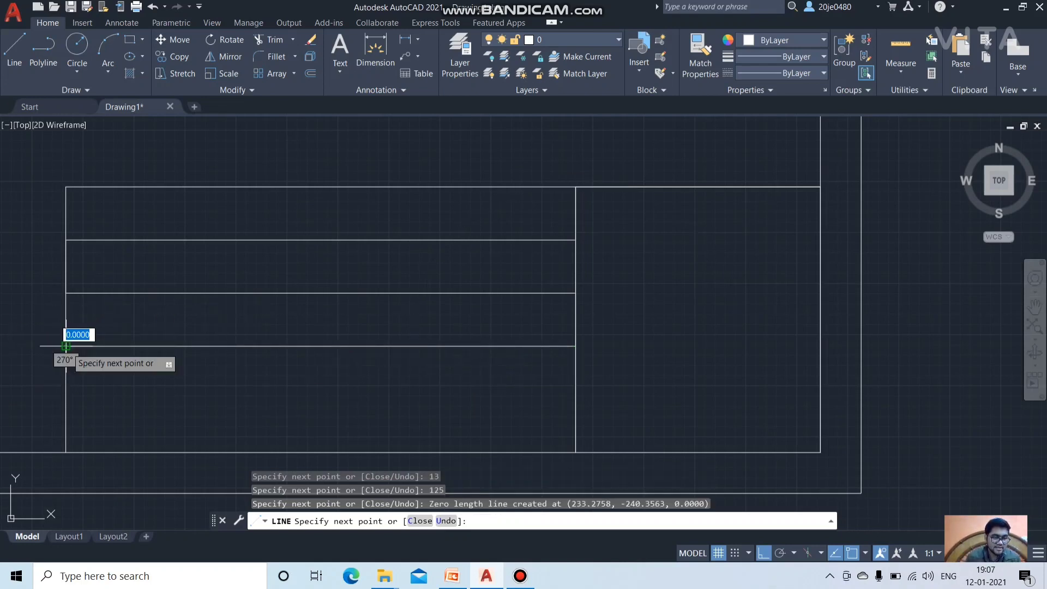
pyautogui.write('13')
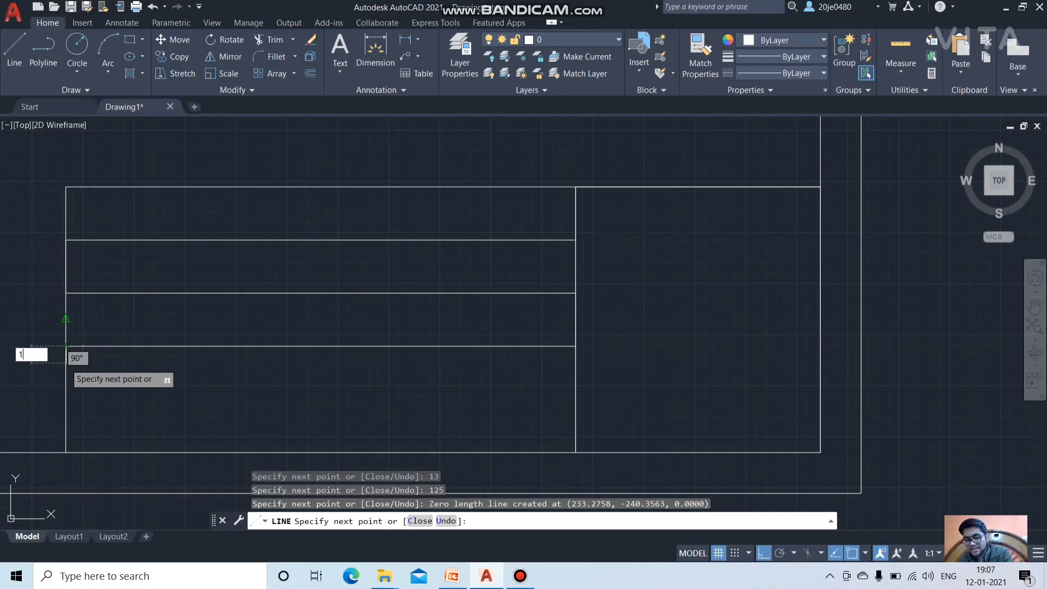
pyautogui.press('Return')
pyautogui.write('125')
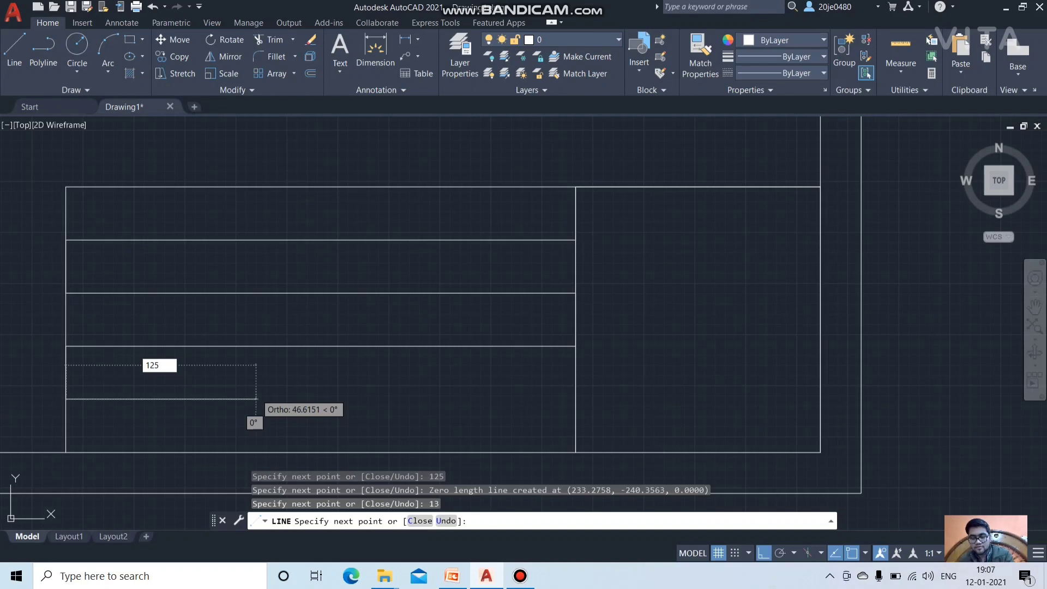
pyautogui.press('Return')
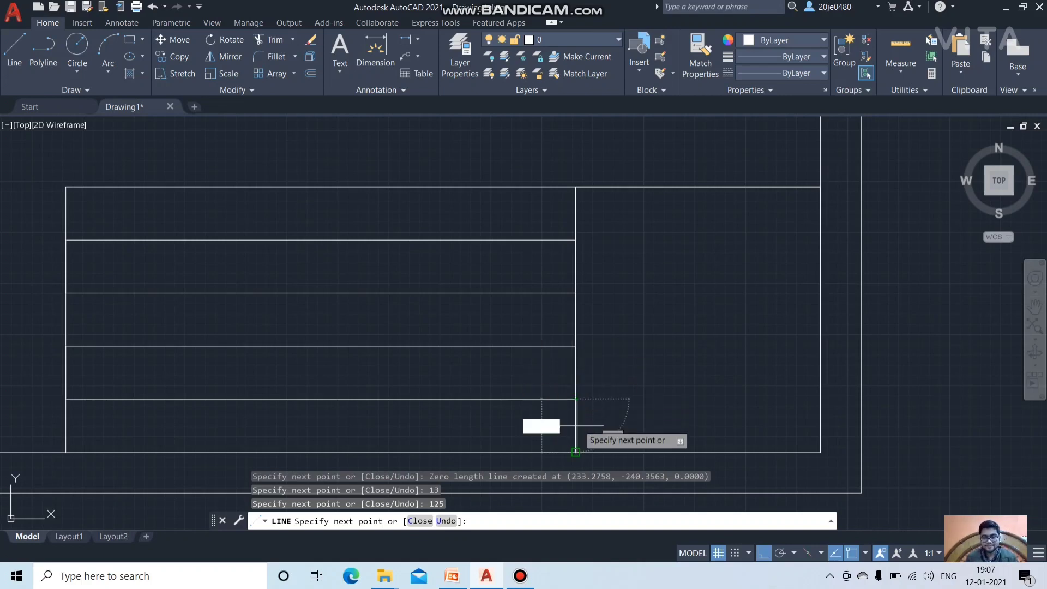
pyautogui.click(576, 452)
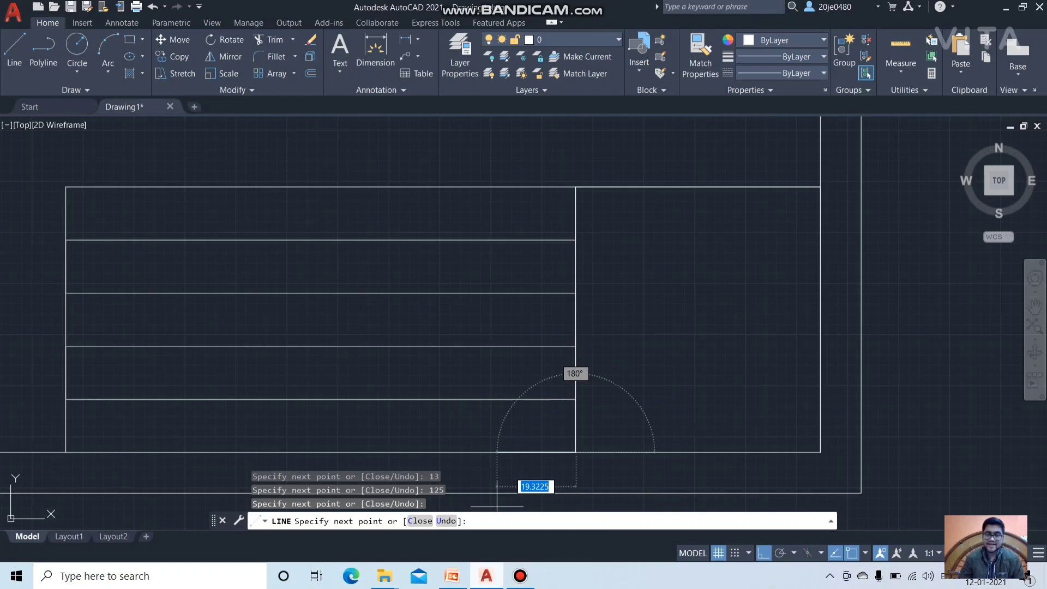
# Step: Check the PowerPoint reference slide, then return to the AutoCAD drawing
pyautogui.click(452, 576)
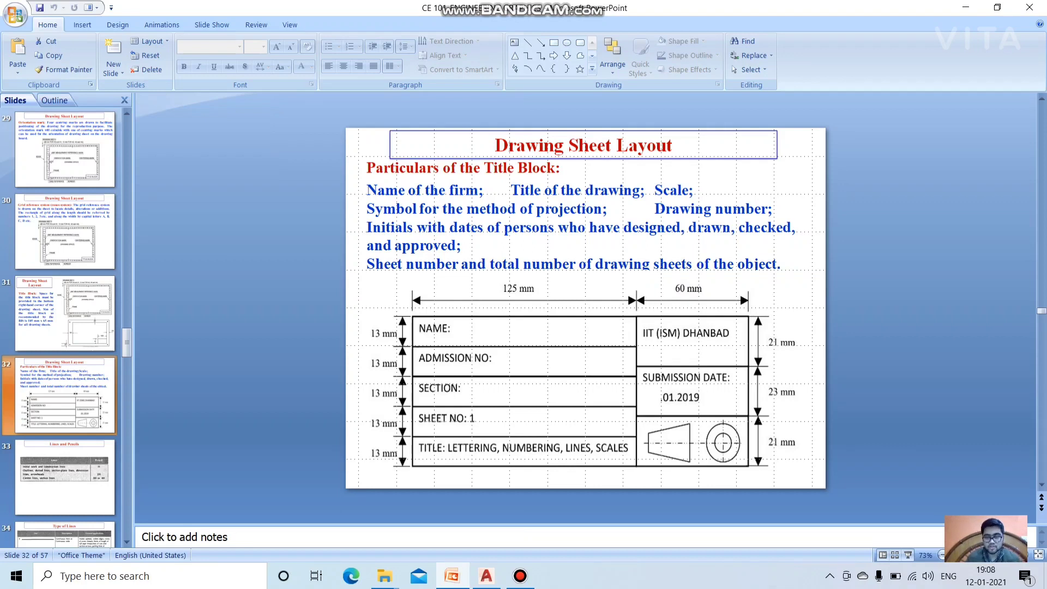
pyautogui.moveTo(486, 576)
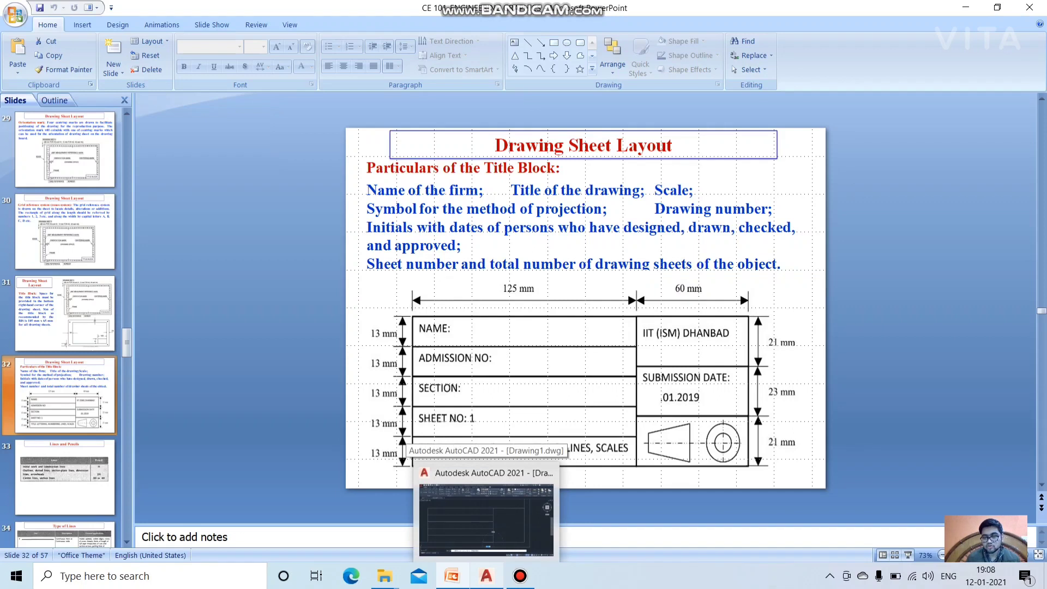
pyautogui.click(486, 515)
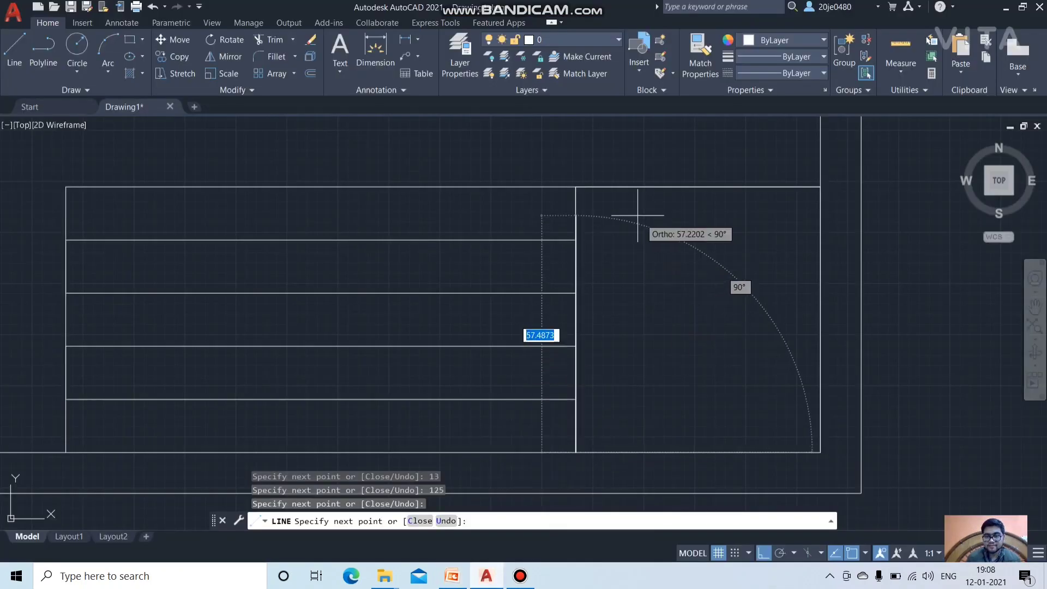
# Step: Drop 21 mm down the section edge and draw a 60 mm horizontal line across it
pyautogui.click(576, 187)
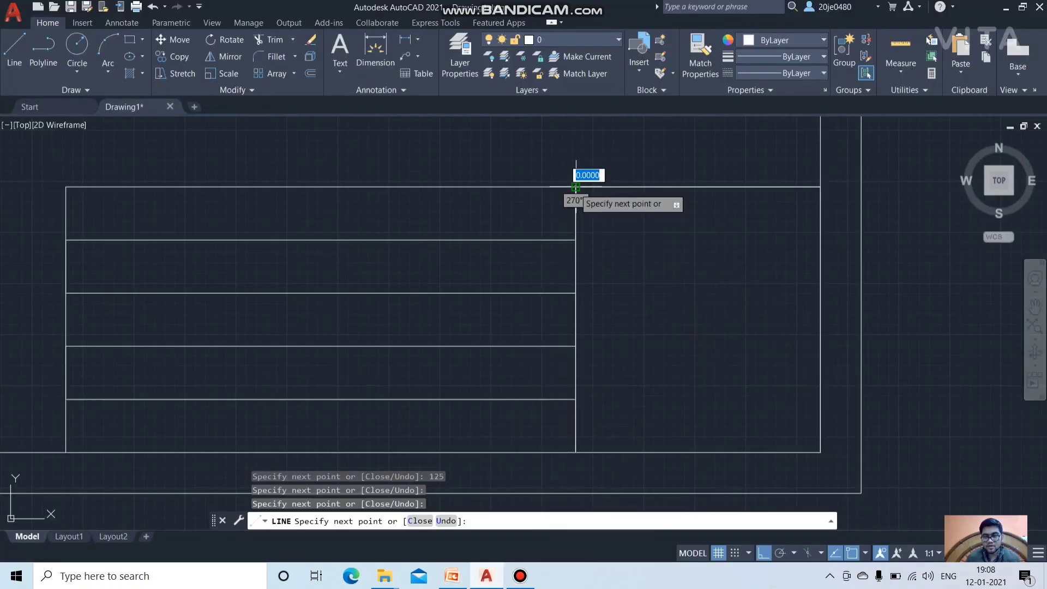
pyautogui.click(576, 187)
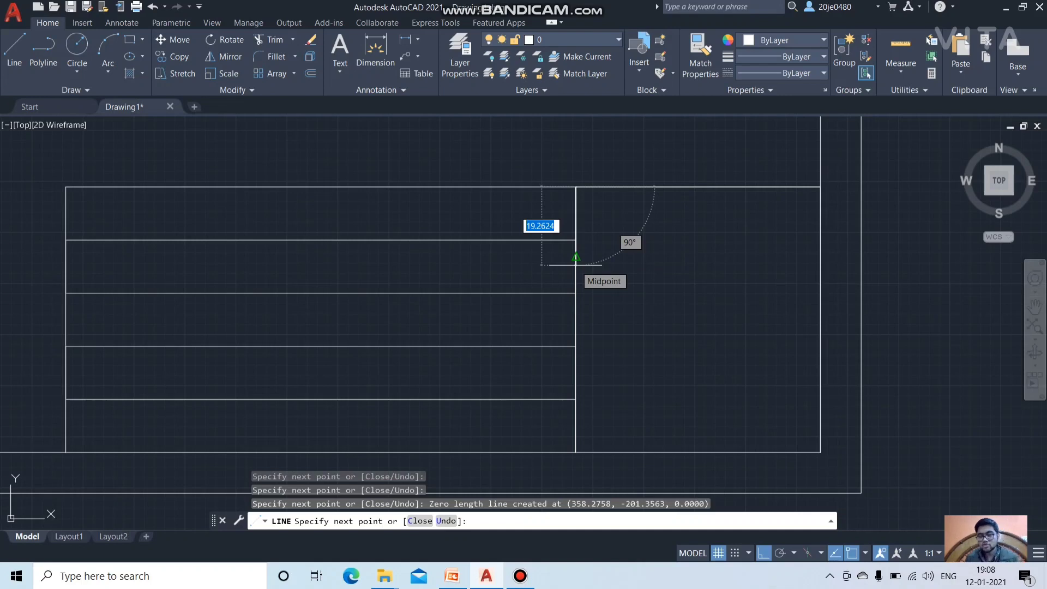
pyautogui.write('21')
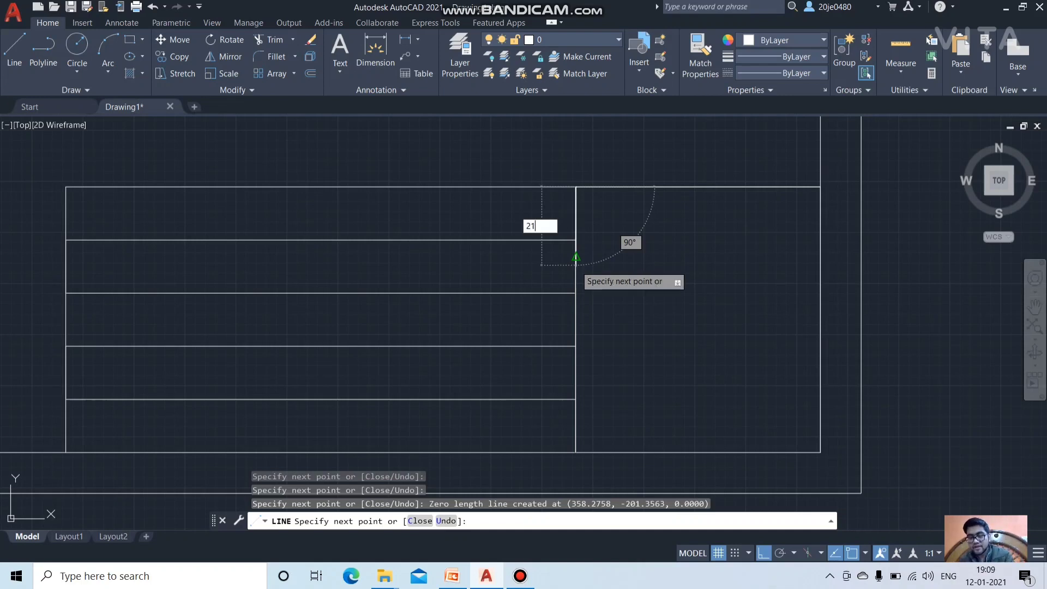
pyautogui.press('Return')
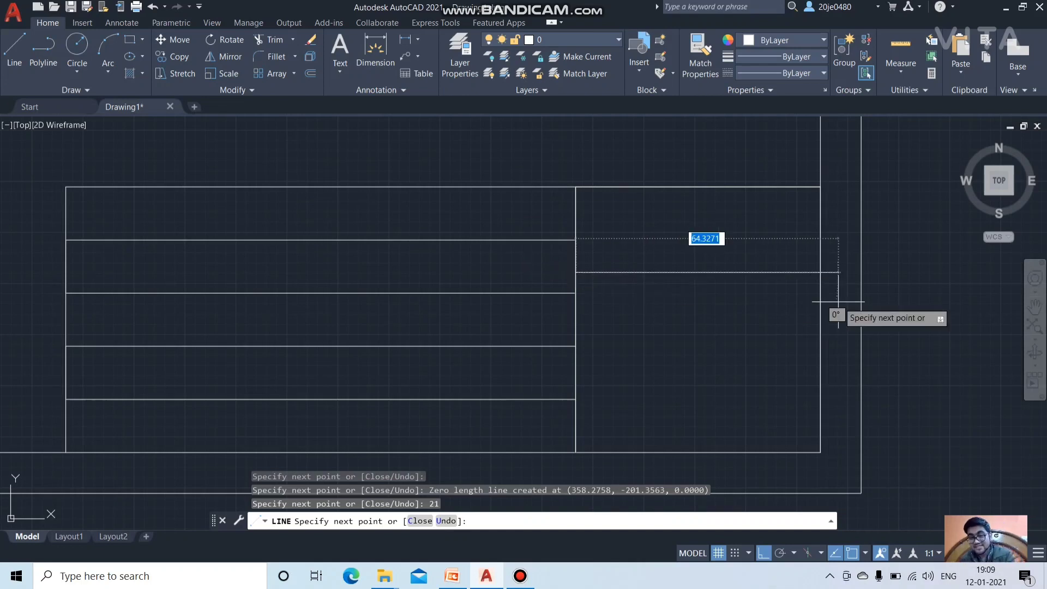
pyautogui.write('60')
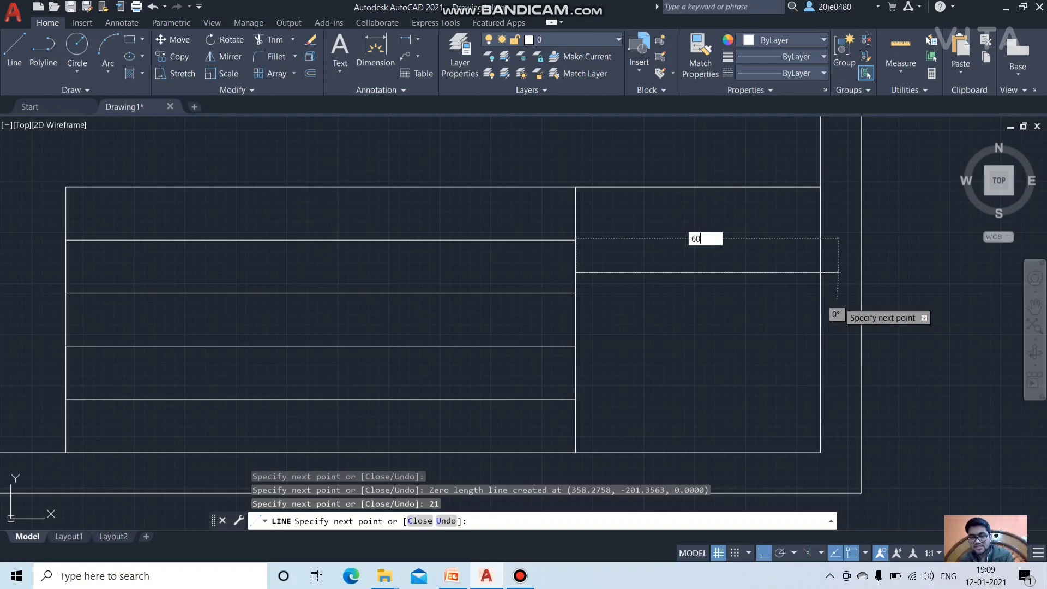
pyautogui.press('Return')
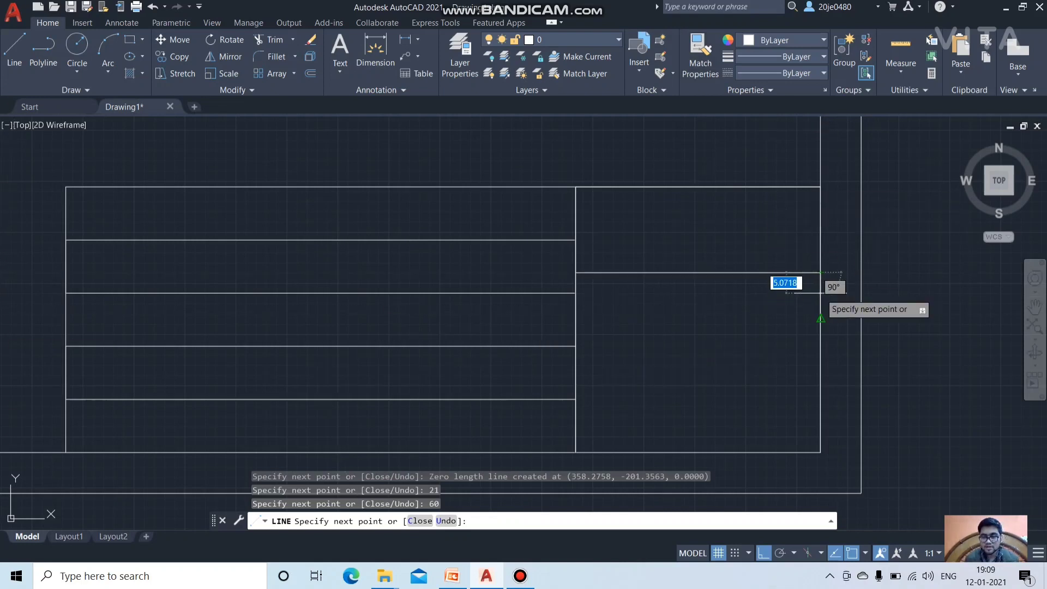
# Step: From the right endpoint, drop 23 mm twice and draw a second 60 mm divider
pyautogui.click(820, 272)
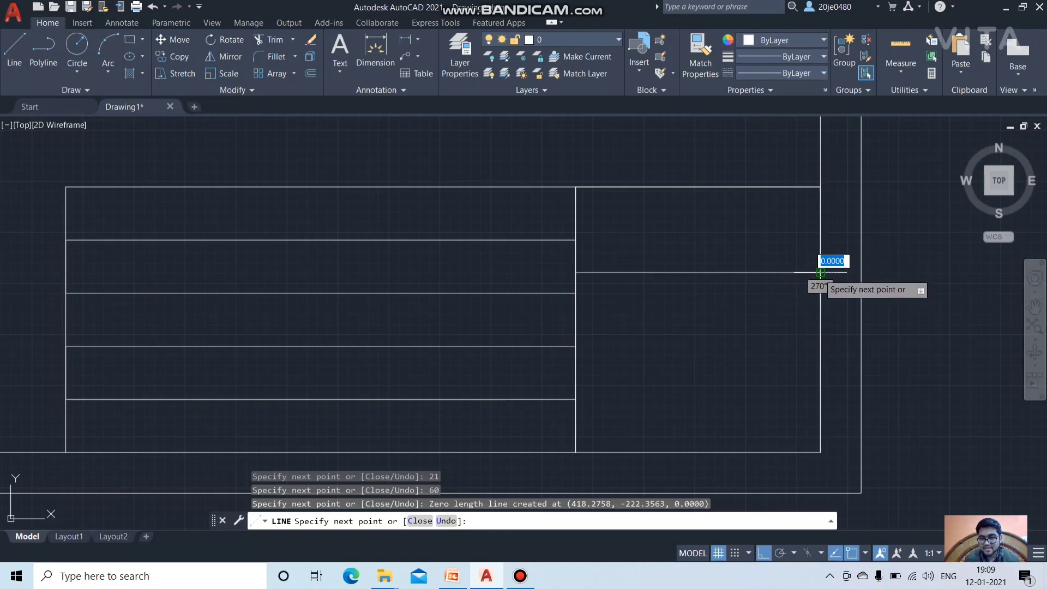
pyautogui.click(820, 272)
pyautogui.click(820, 272)
pyautogui.press('BackSpace')
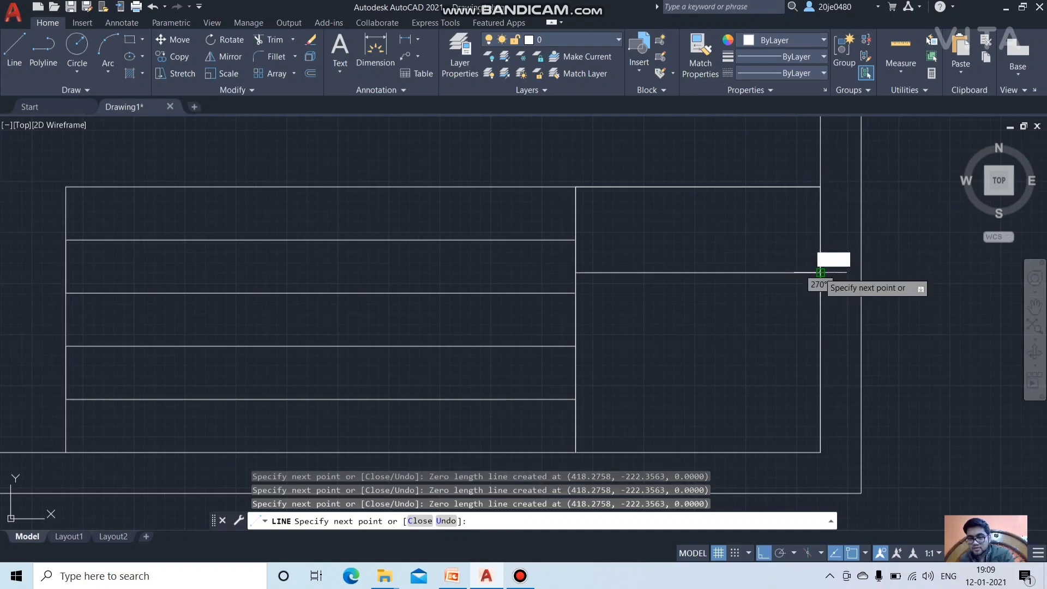
pyautogui.write('23')
pyautogui.press('Return')
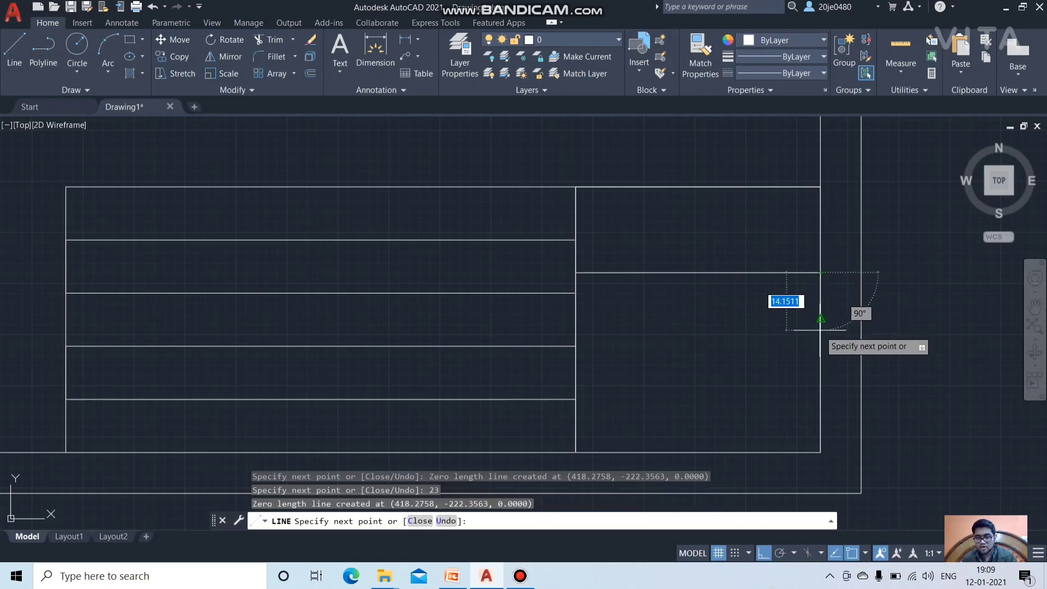
pyautogui.write('23')
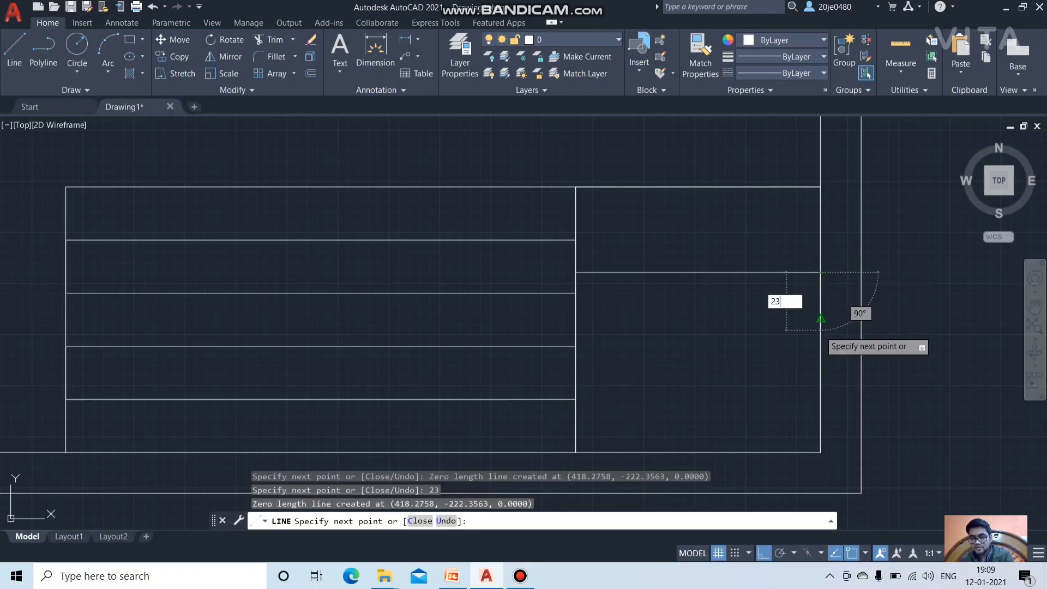
pyautogui.press('Return')
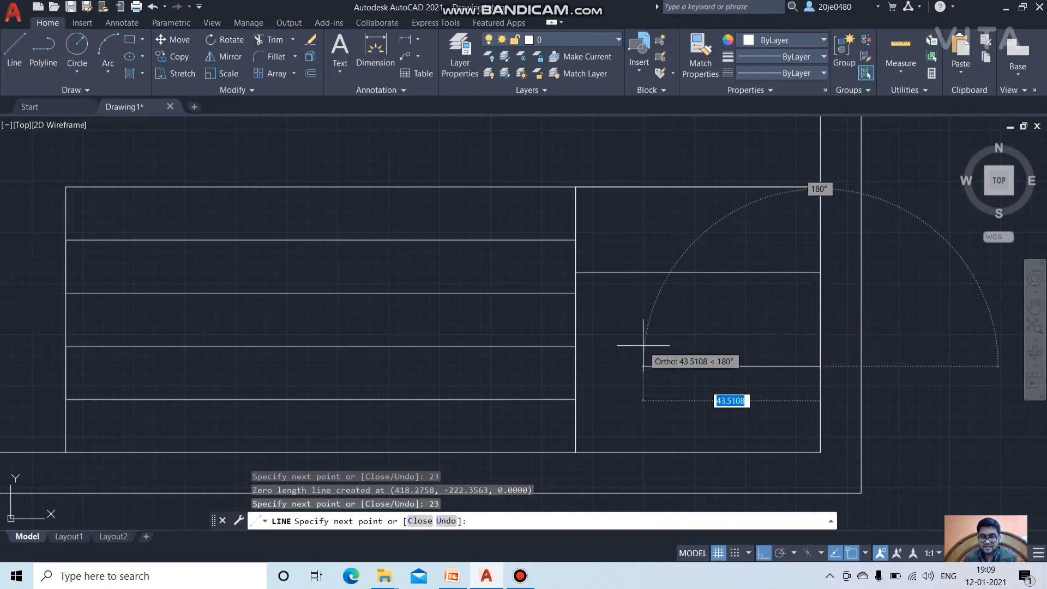
pyautogui.write('60')
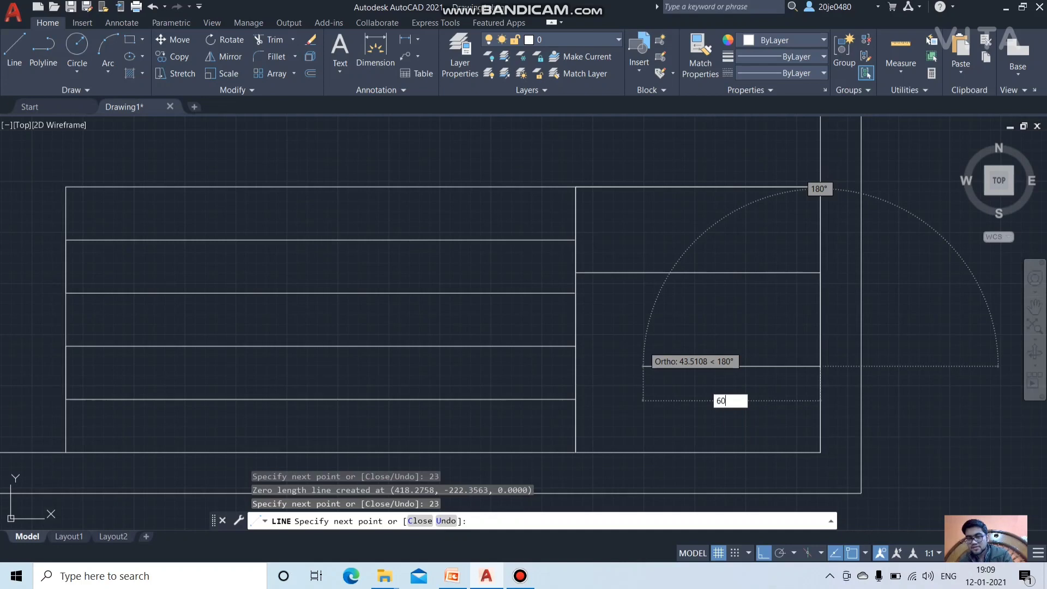
pyautogui.press('Return')
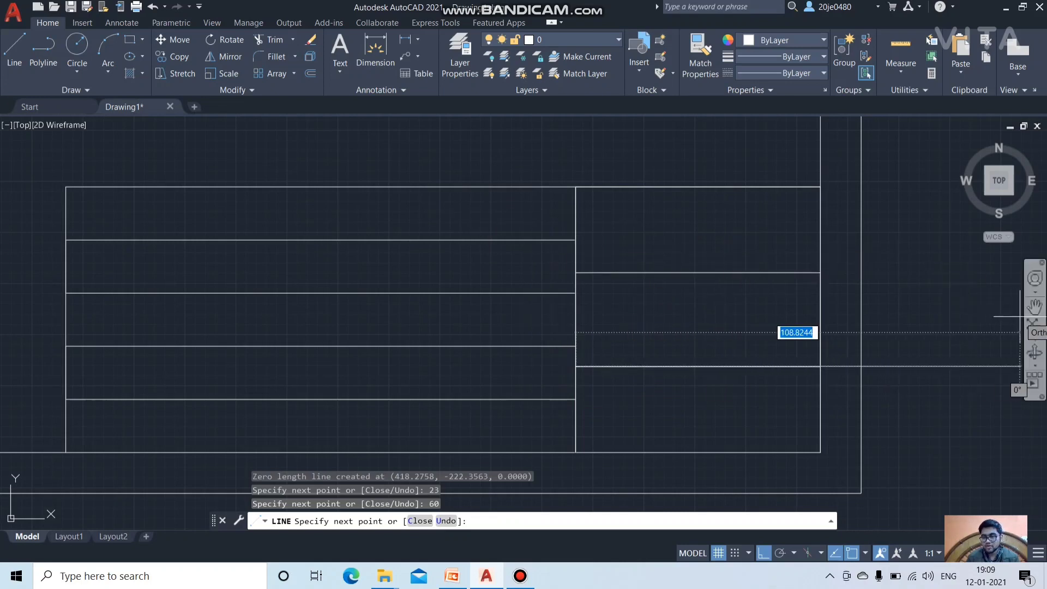
pyautogui.click(1035, 306)
pyautogui.scroll(6, 430, 303)
pyautogui.scroll(-8, 430, 303)
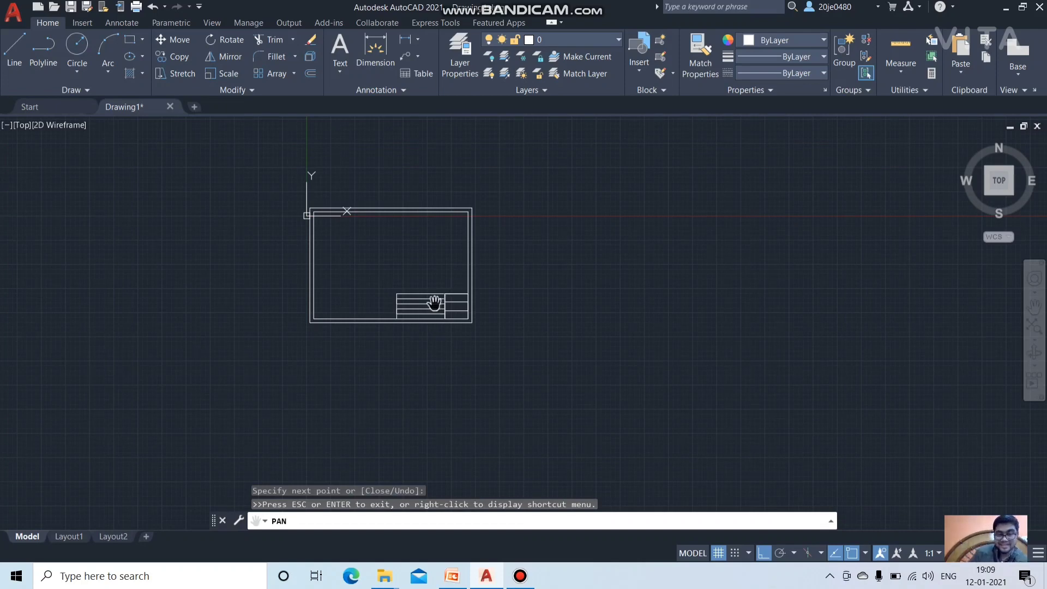
pyautogui.scroll(10, 365, 306)
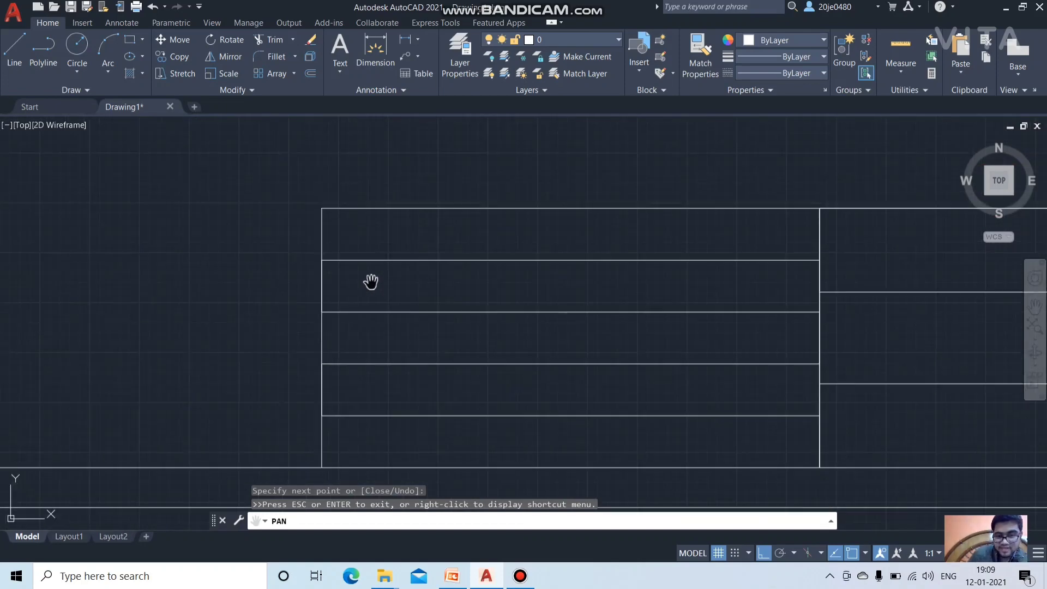
pyautogui.moveTo(729, 279)
pyautogui.mouseDown()
pyautogui.moveTo(472, 250)
pyautogui.moveTo(470, 180)
pyautogui.moveTo(461, 215)
pyautogui.mouseUp()
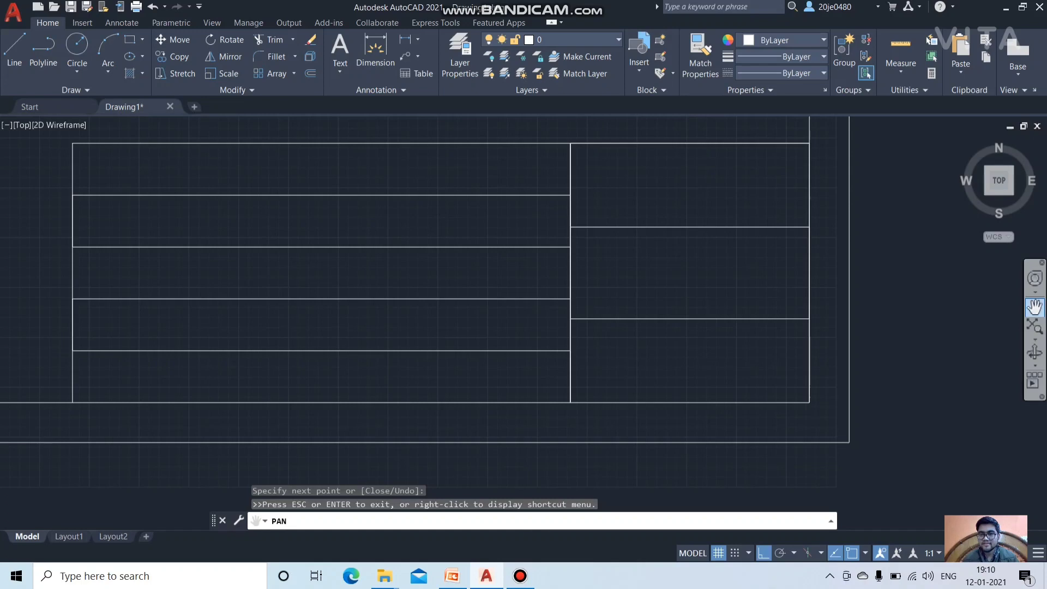
pyautogui.scroll(2, 289, 216)
pyautogui.scroll(-7, 288, 216)
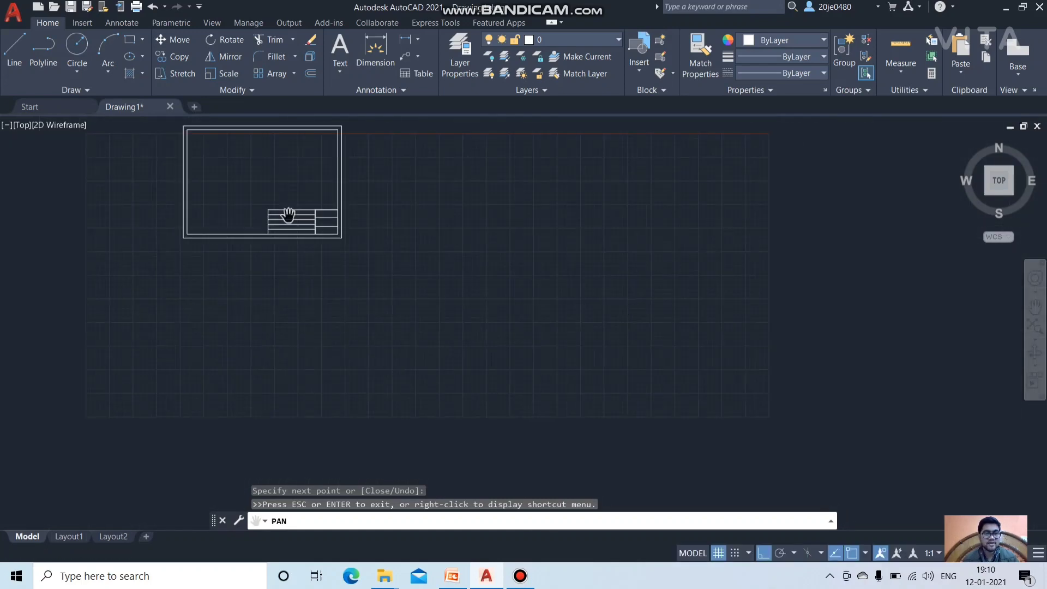
pyautogui.scroll(6, 287, 215)
pyautogui.moveTo(187, 160); pyautogui.dragTo(487, 320)
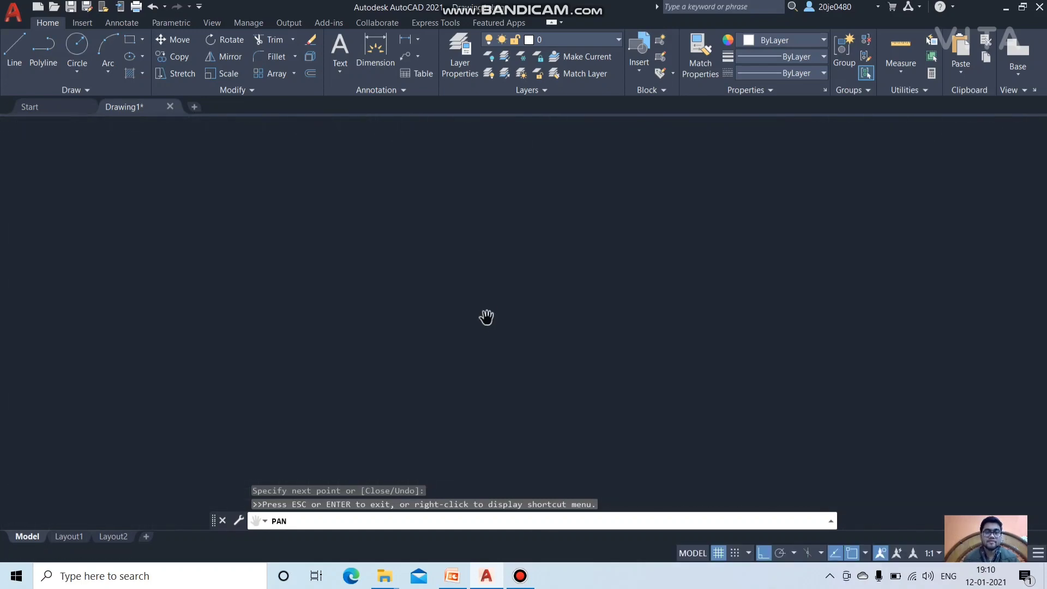
pyautogui.scroll(4, 484, 315)
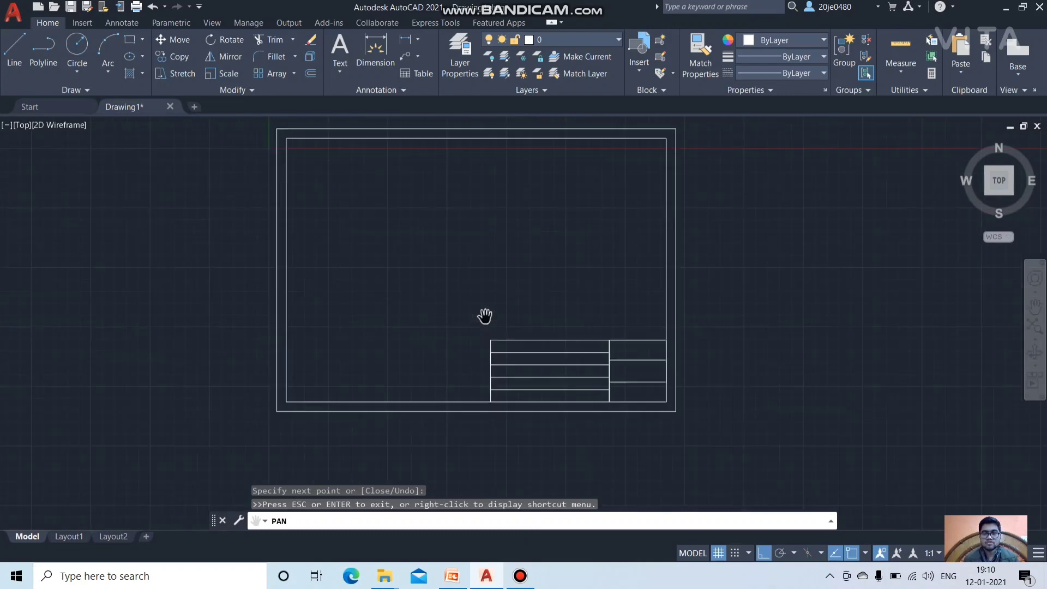
pyautogui.scroll(2, 484, 315)
pyautogui.scroll(-2, 484, 315)
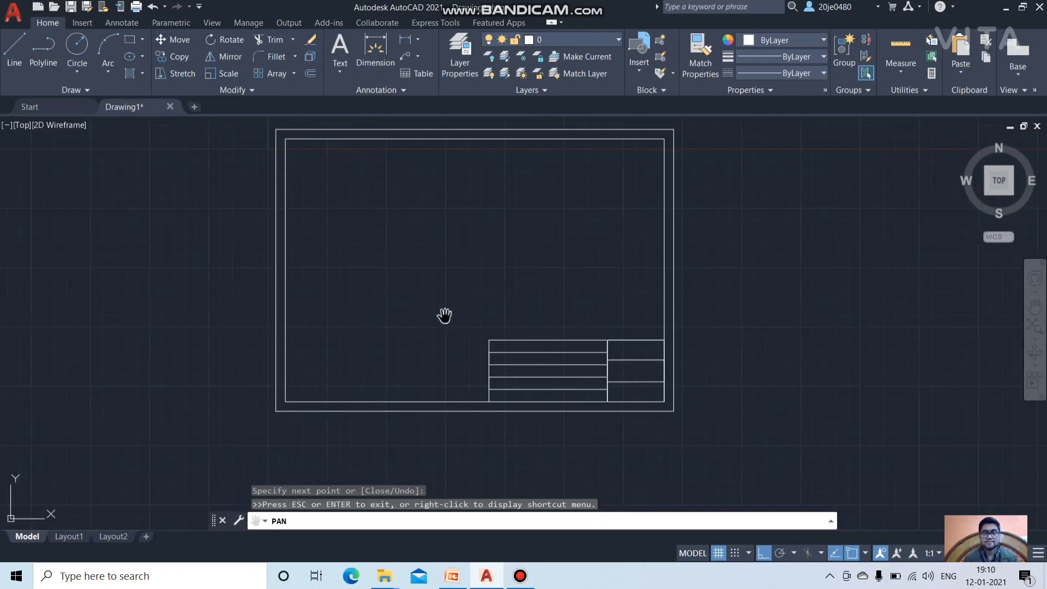
pyautogui.scroll(2, 534, 408)
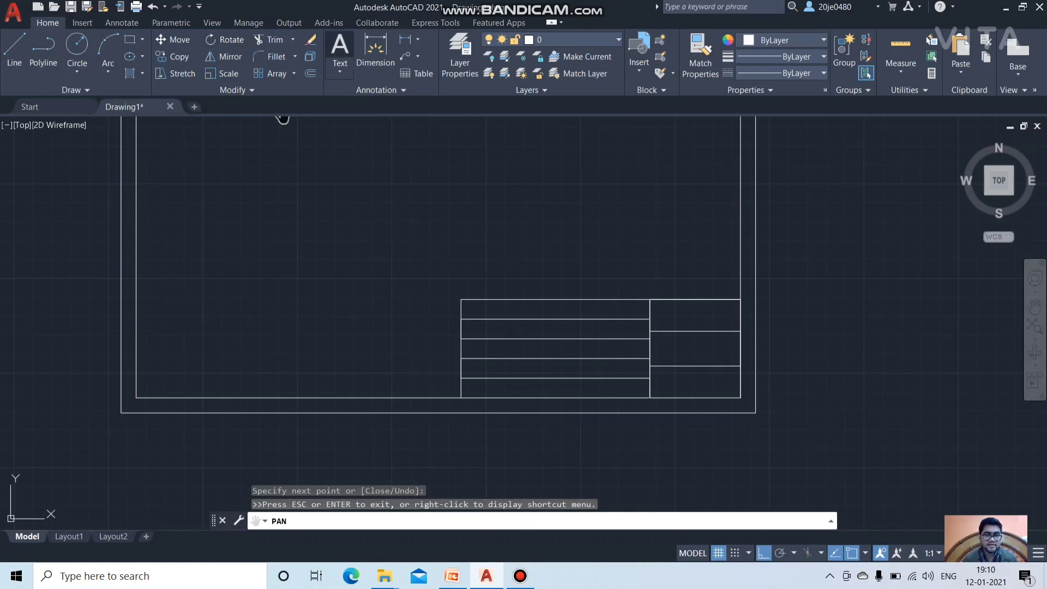
pyautogui.click(339, 70)
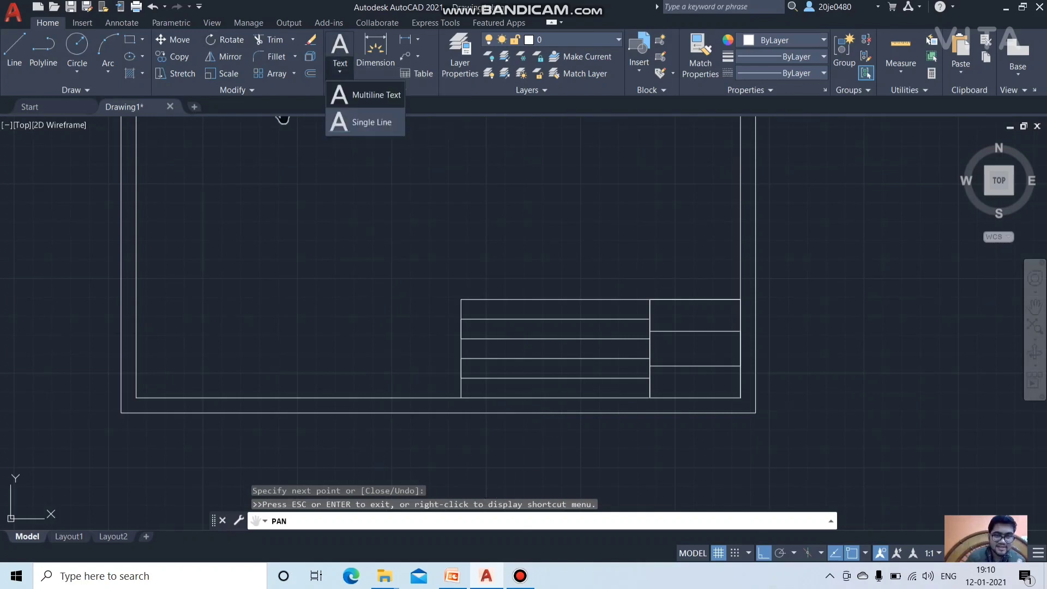
pyautogui.click(366, 122)
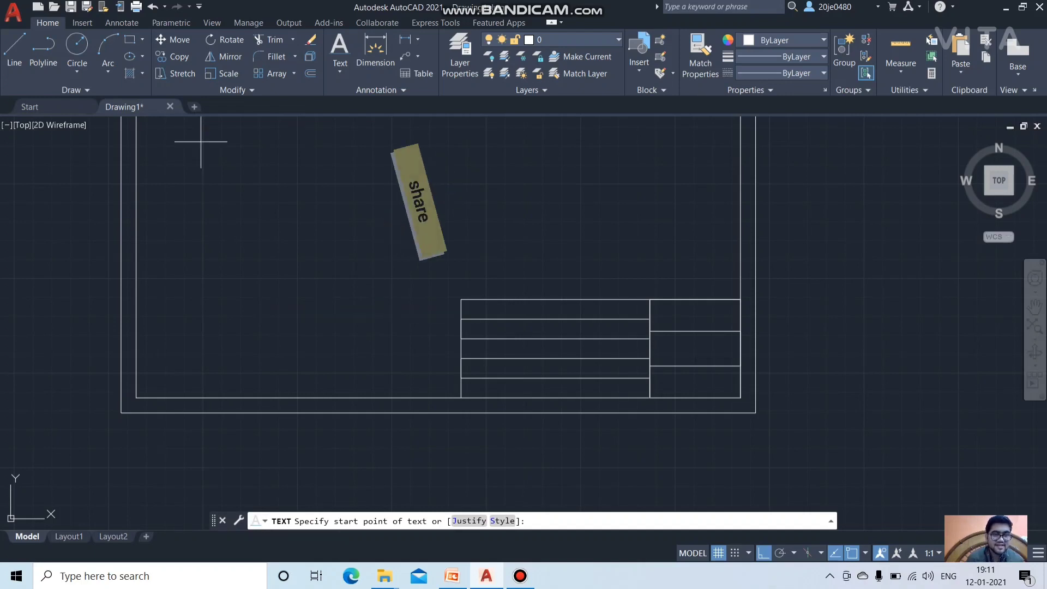
pyautogui.hotkey('ctrl', 'z')
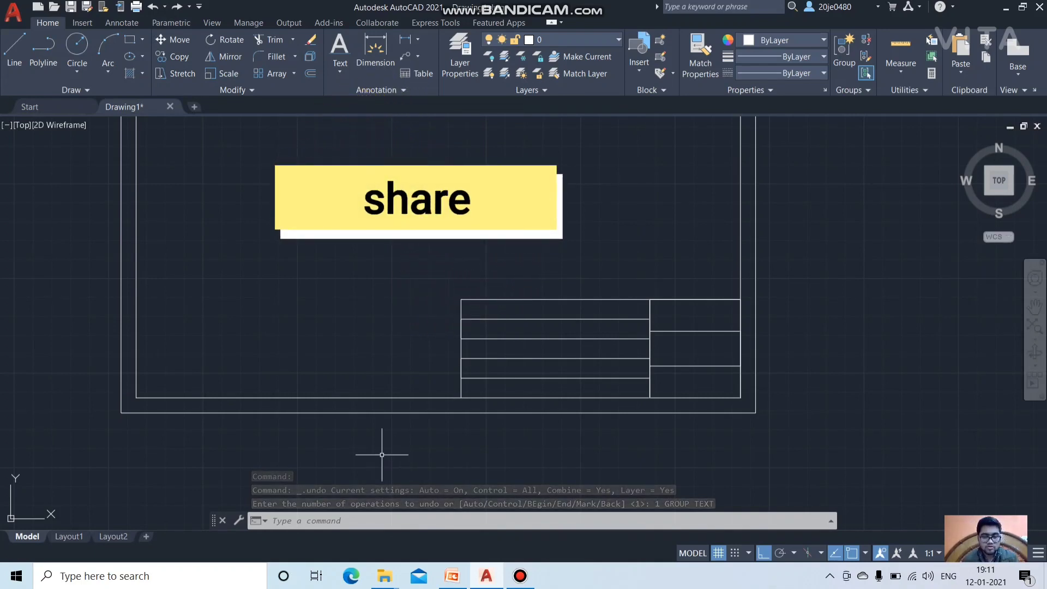
pyautogui.press('Escape')
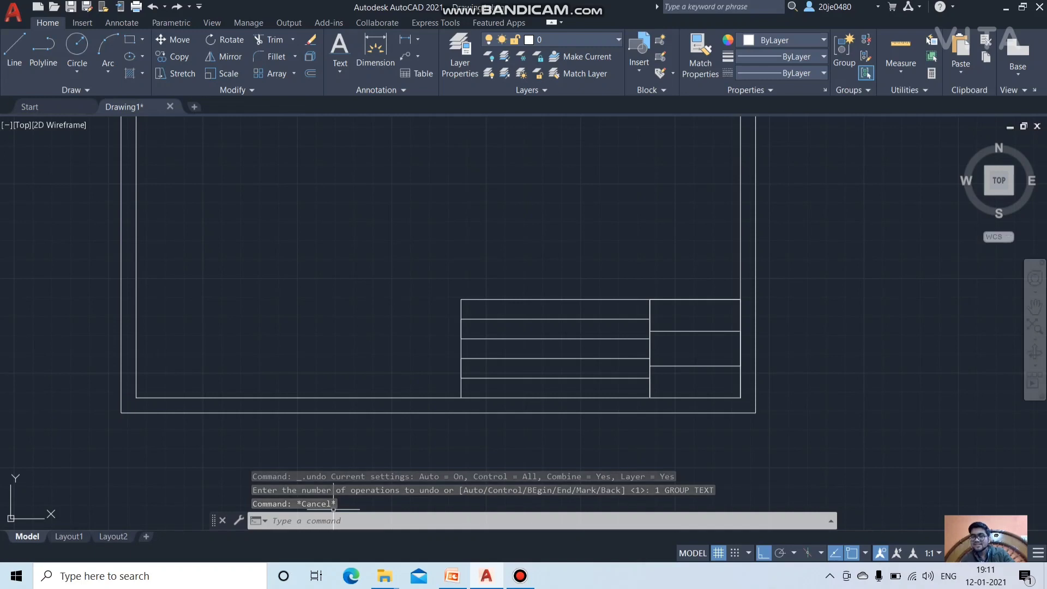
pyautogui.click(366, 519)
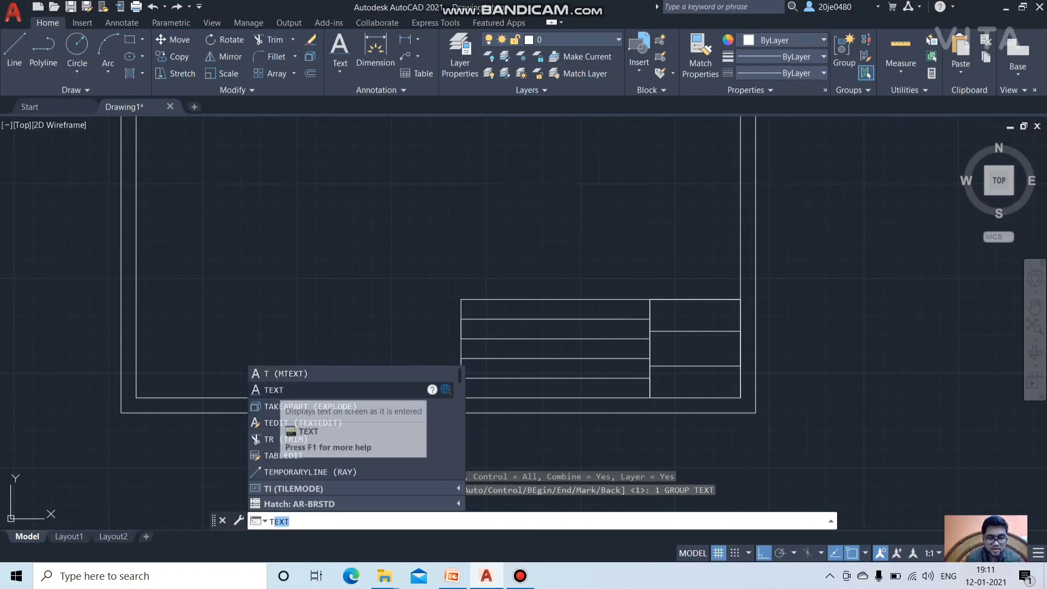
# Step: Start single-line TEXT at the top row with height 4 and rotation 0, typing NAME:
pyautogui.press('Return')
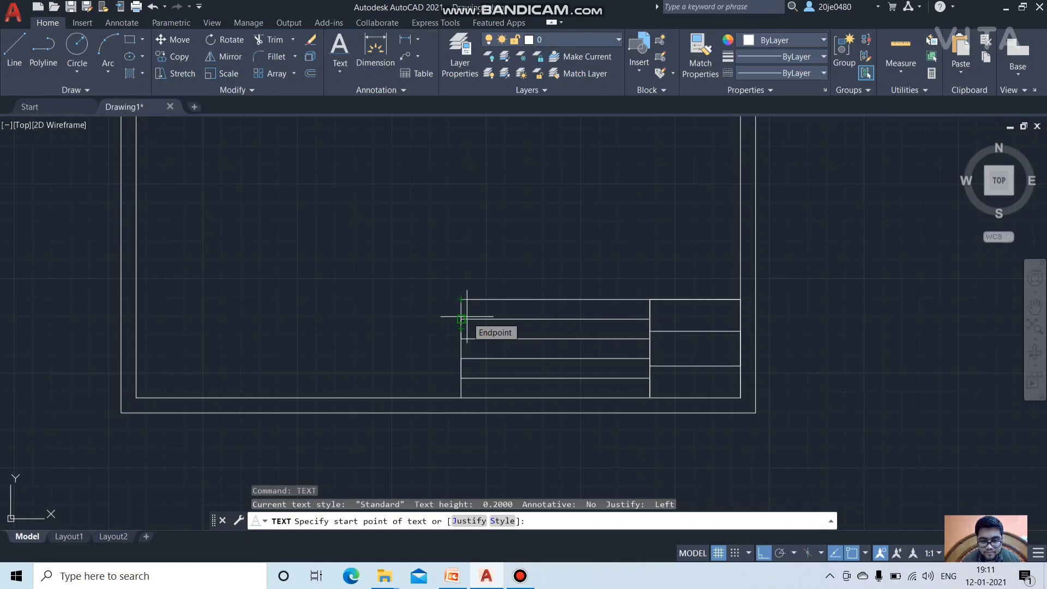
pyautogui.click(467, 316)
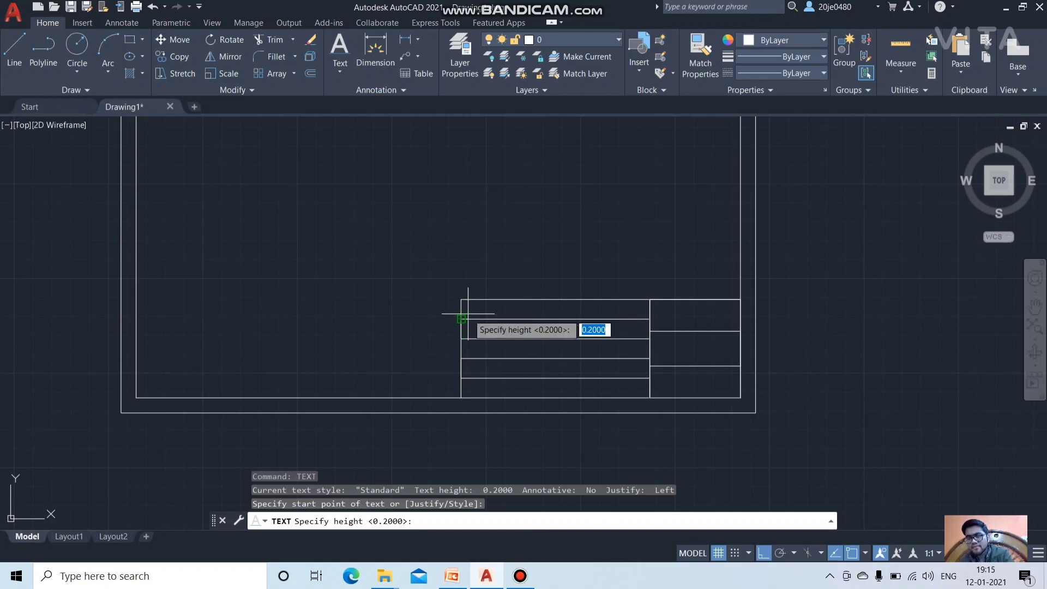
pyautogui.write('4')
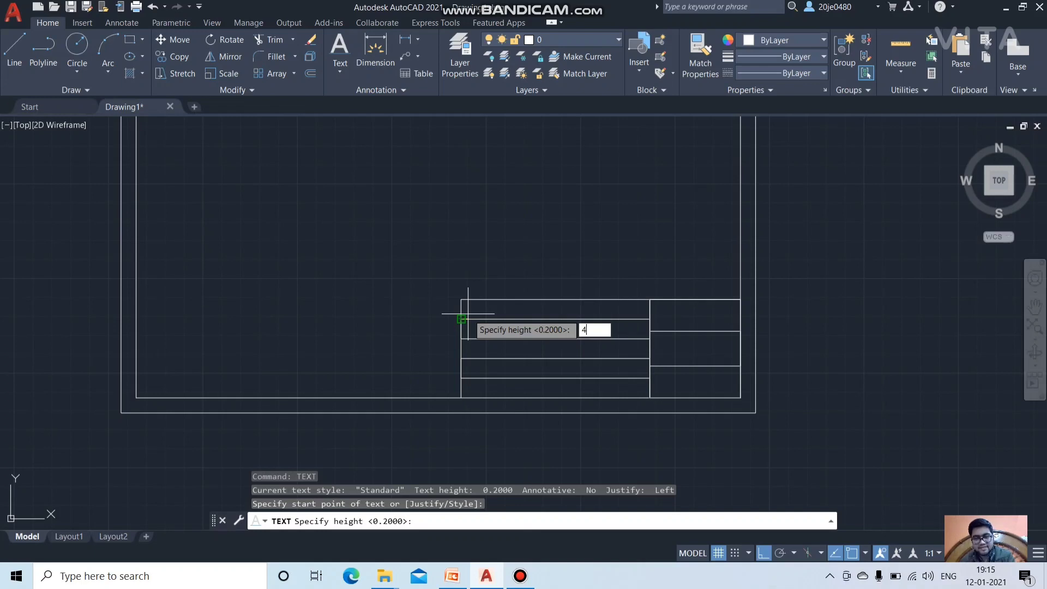
pyautogui.press('Return')
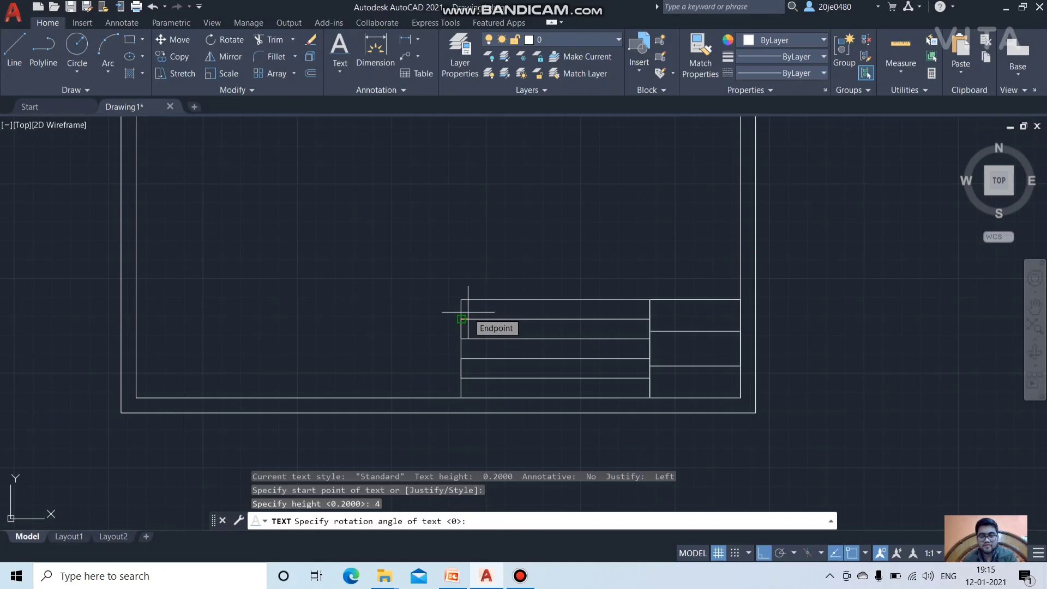
pyautogui.press('Return')
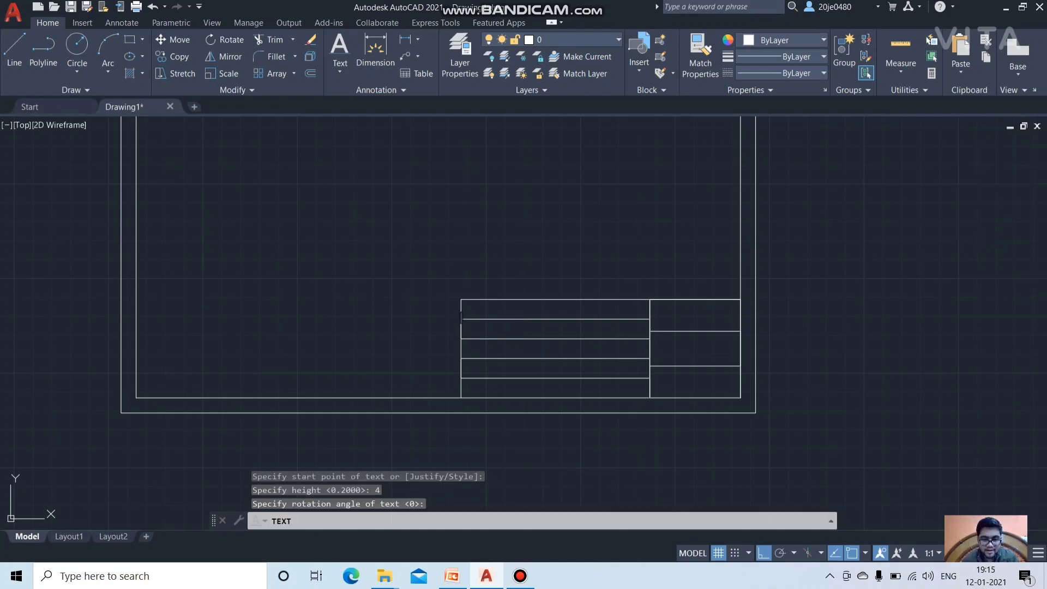
pyautogui.write('NAME:')
pyautogui.scroll(-4, 482, 268)
pyautogui.scroll(10, 482, 268)
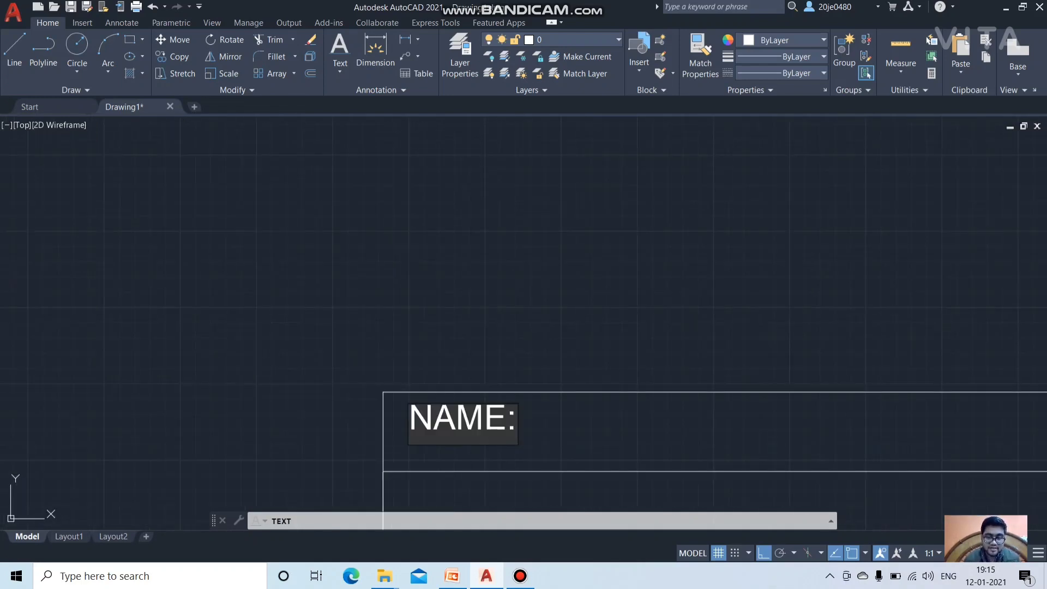
pyautogui.scroll(-2, 446, 422)
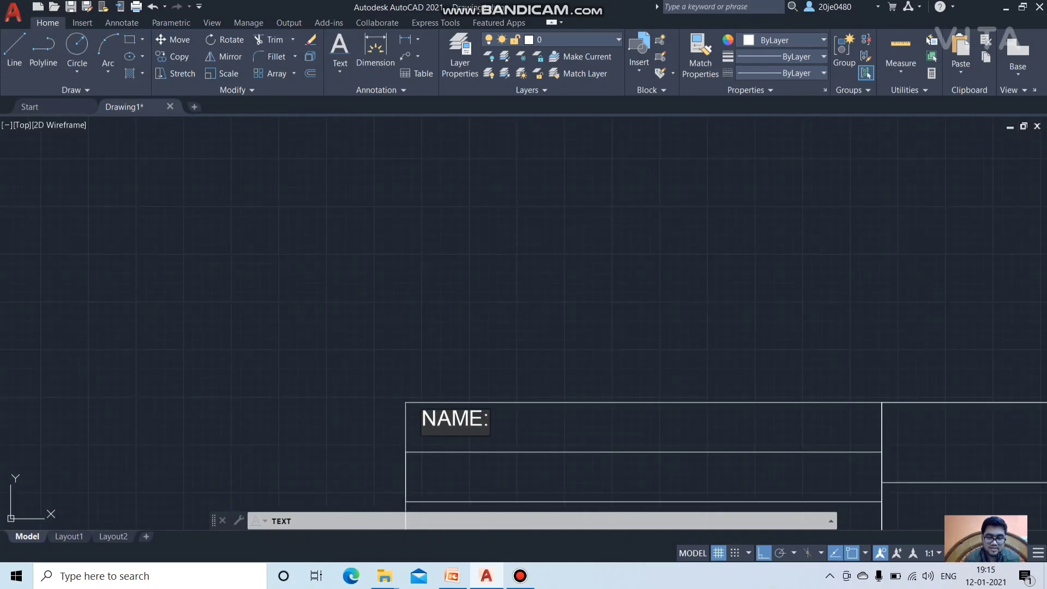
pyautogui.click(438, 465)
# Step: Add ADMISSION NO.: in the second row and SECTION: in the third
pyautogui.click(433, 491)
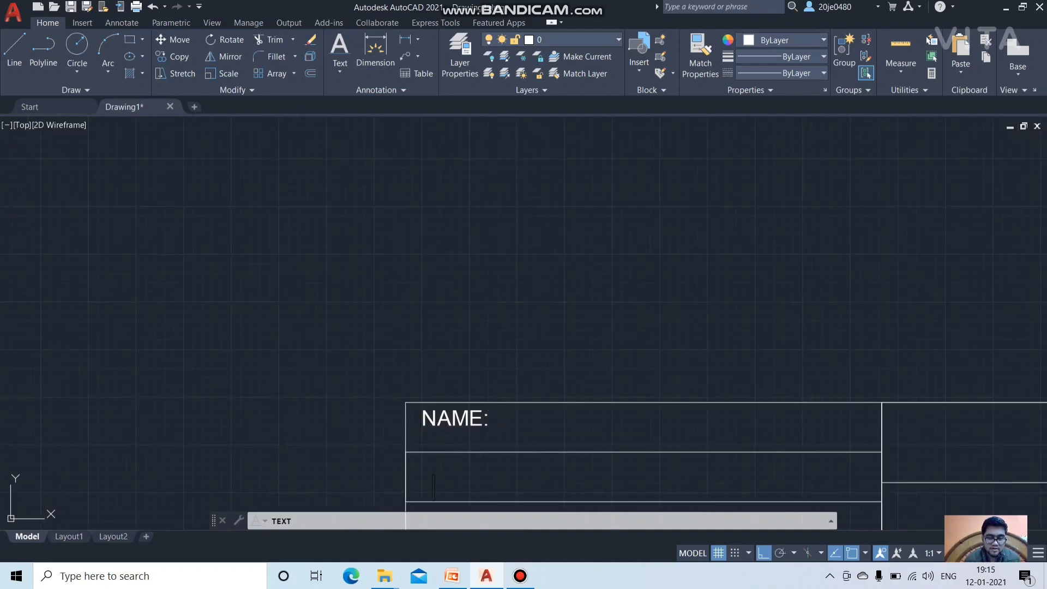
pyautogui.click(430, 475)
pyautogui.click(420, 476)
pyautogui.write('ADMISSION ')
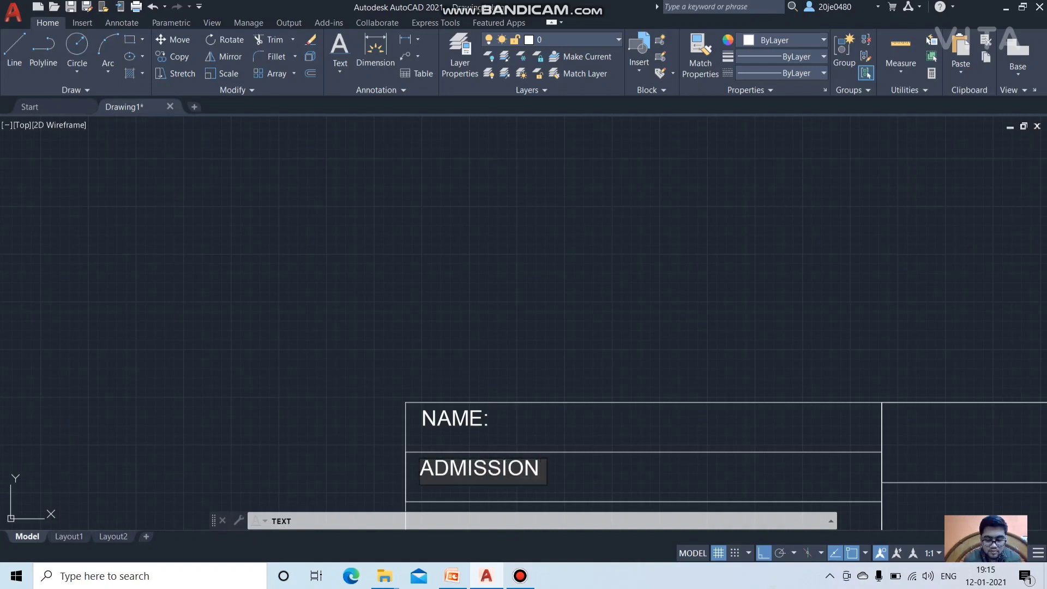
pyautogui.write('NO.:')
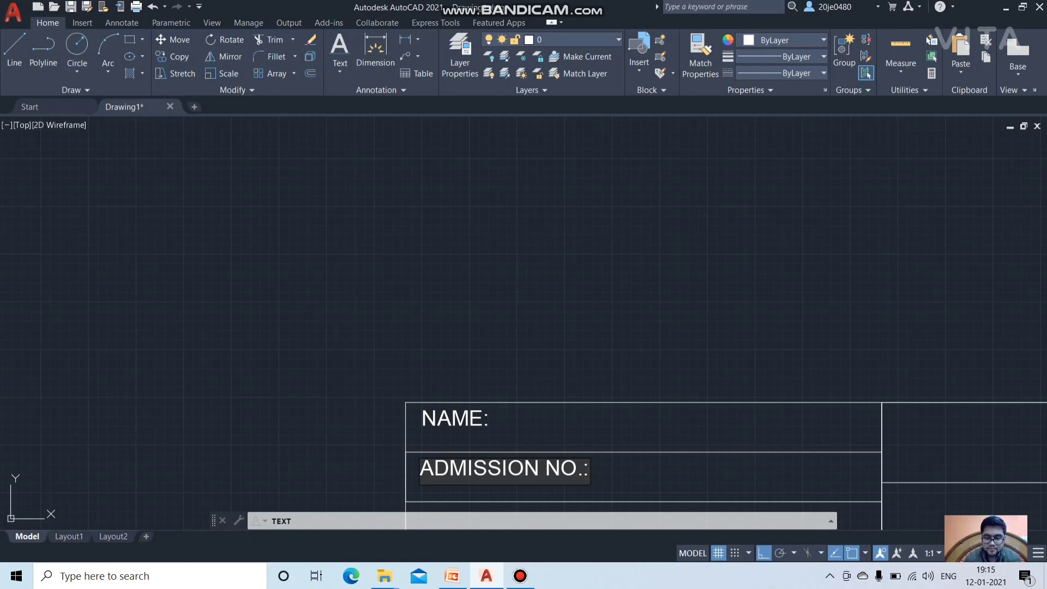
pyautogui.scroll(-2, 430, 463)
pyautogui.click(452, 491)
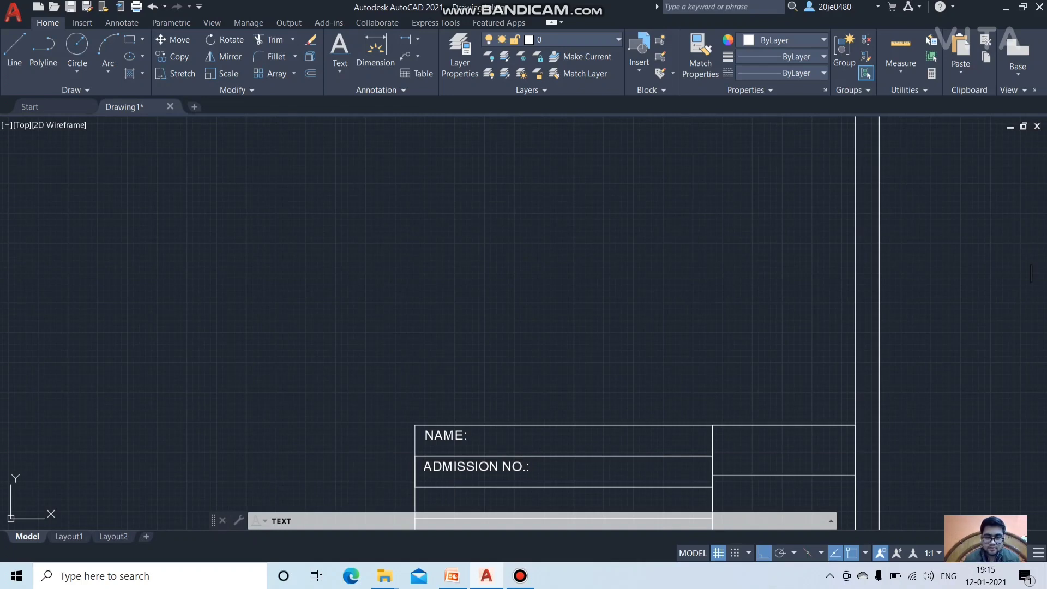
pyautogui.write('SECTIO')
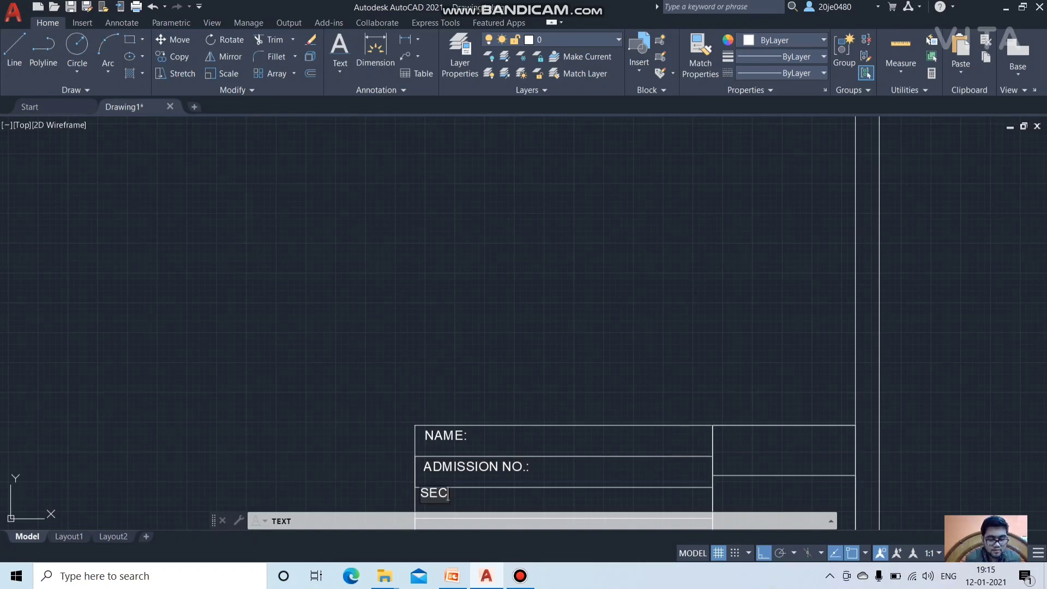
pyautogui.press('BackSpace')
pyautogui.press('BackSpace')
pyautogui.press('BackSpace')
pyautogui.press('BackSpace')
pyautogui.press('BackSpace')
pyautogui.press('BackSpace')
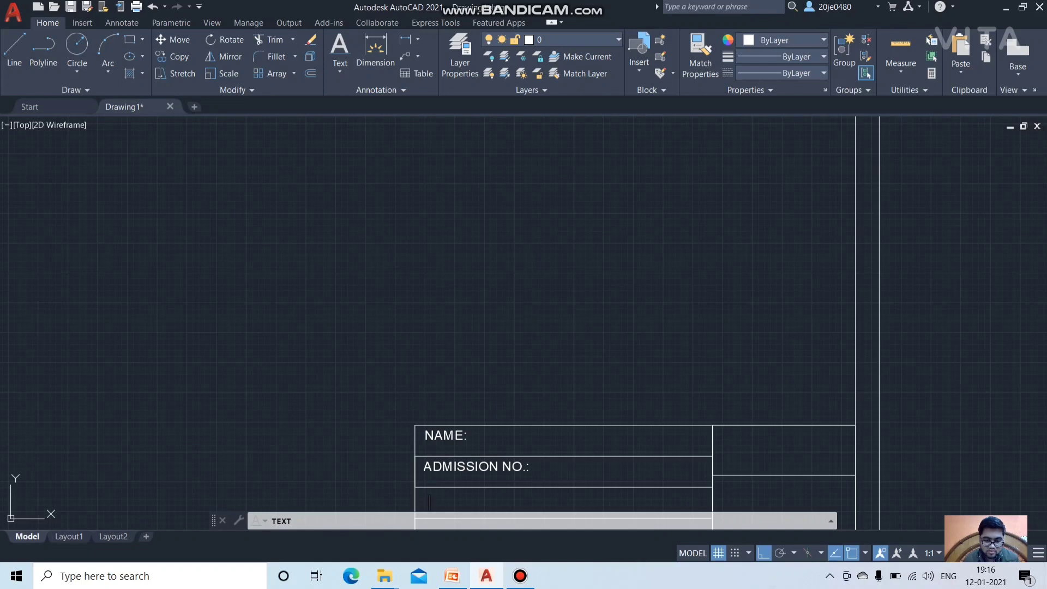
pyautogui.write('SE')
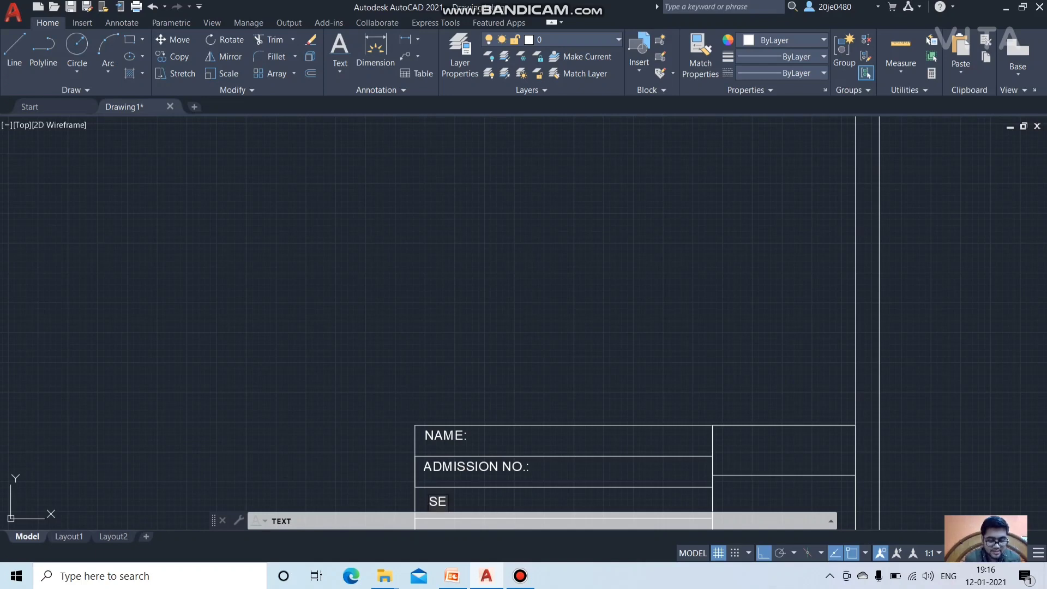
pyautogui.write('CTION:')
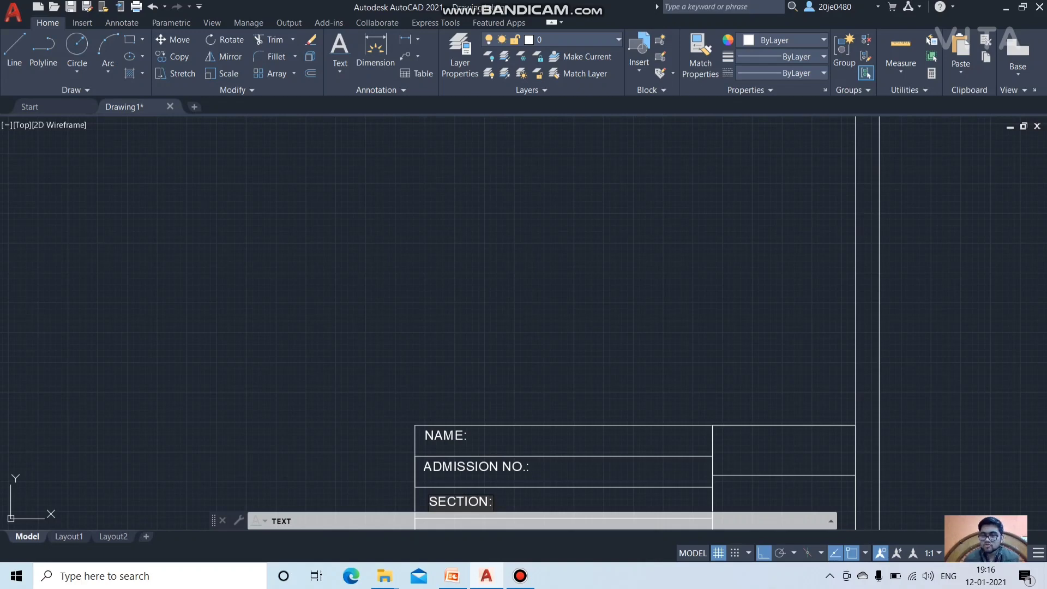
# Step: Type SHEET NO.: and TITLE in the next rows, then enter the student's name beside NAME:
pyautogui.scroll(-1, 462, 297)
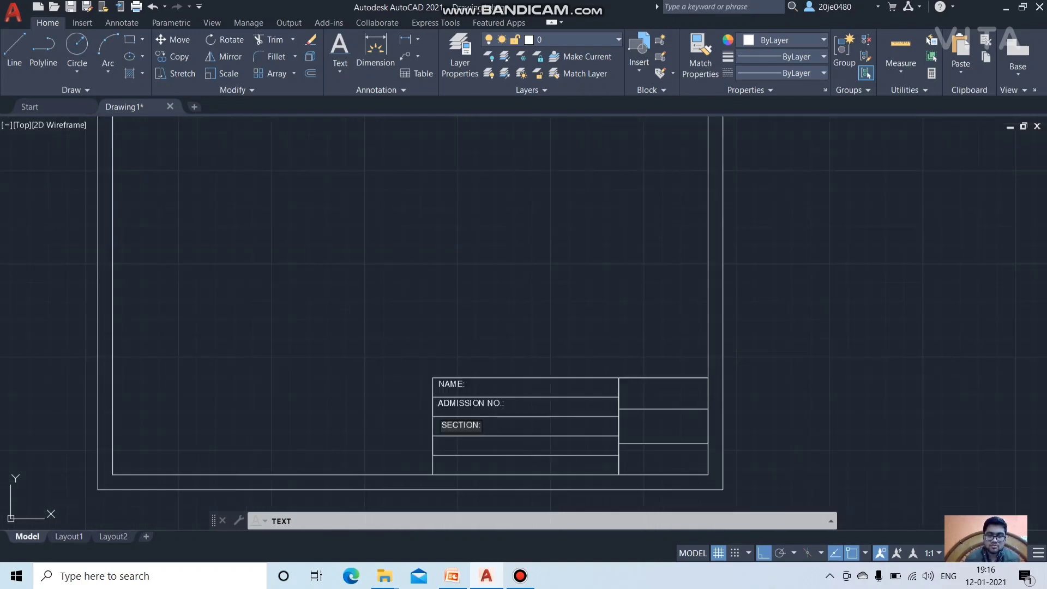
pyautogui.press('Return')
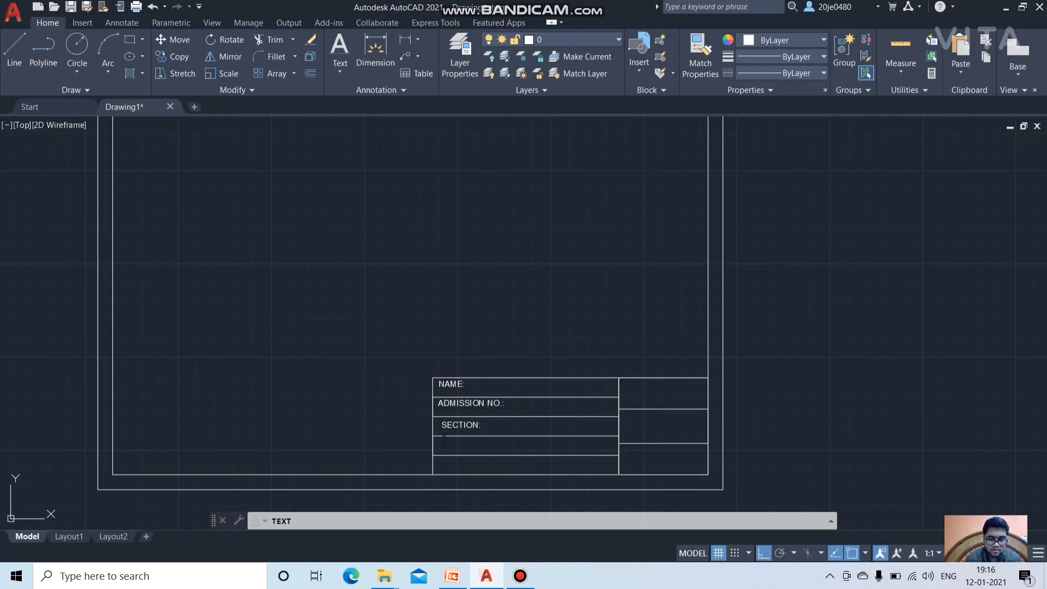
pyautogui.write('SHEE')
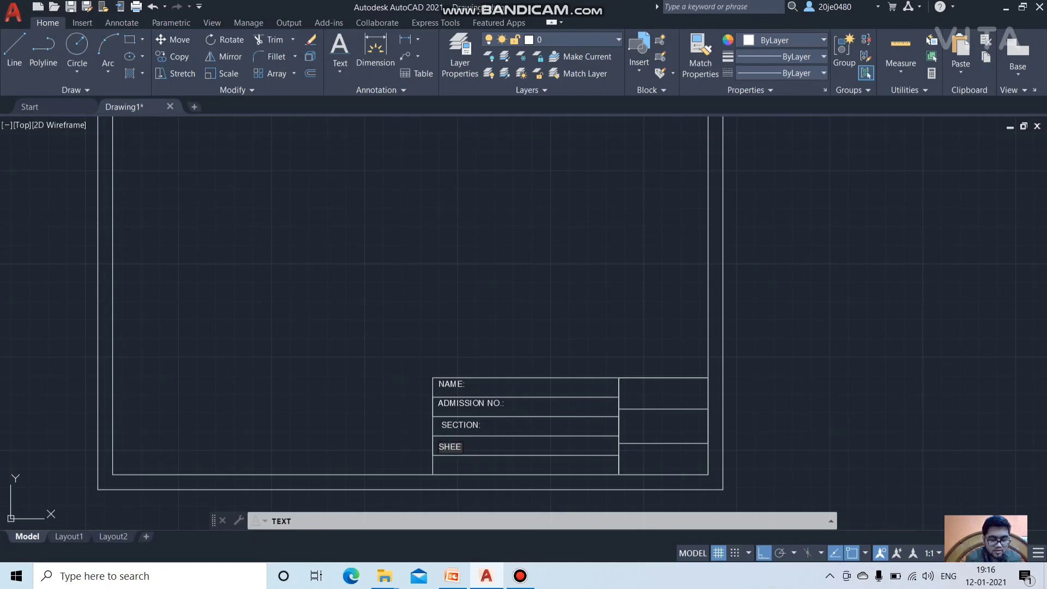
pyautogui.write('T NO')
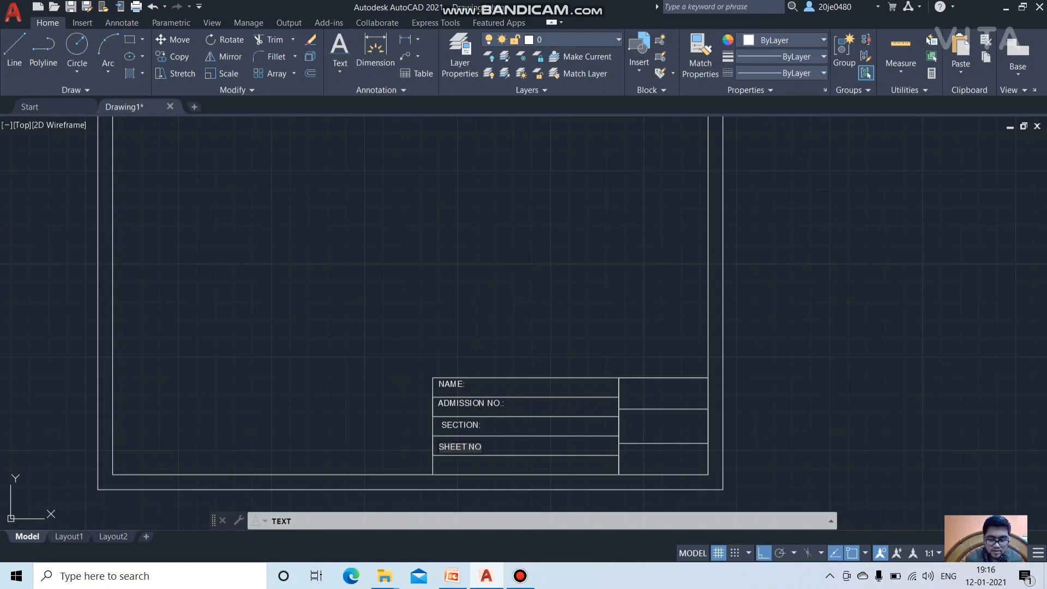
pyautogui.write('.:')
pyautogui.press('Return')
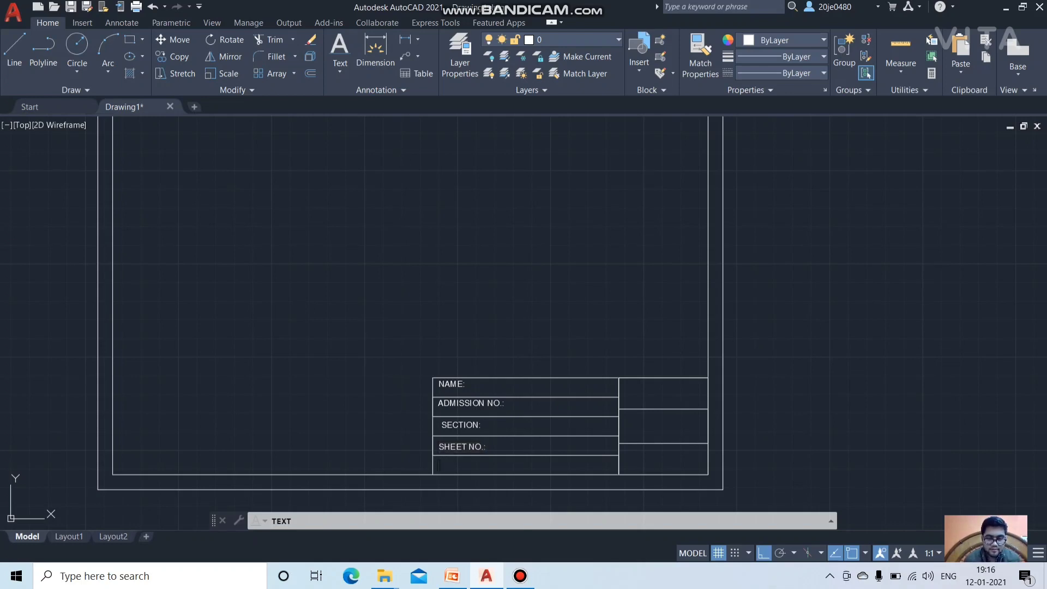
pyautogui.write('TITLE:')
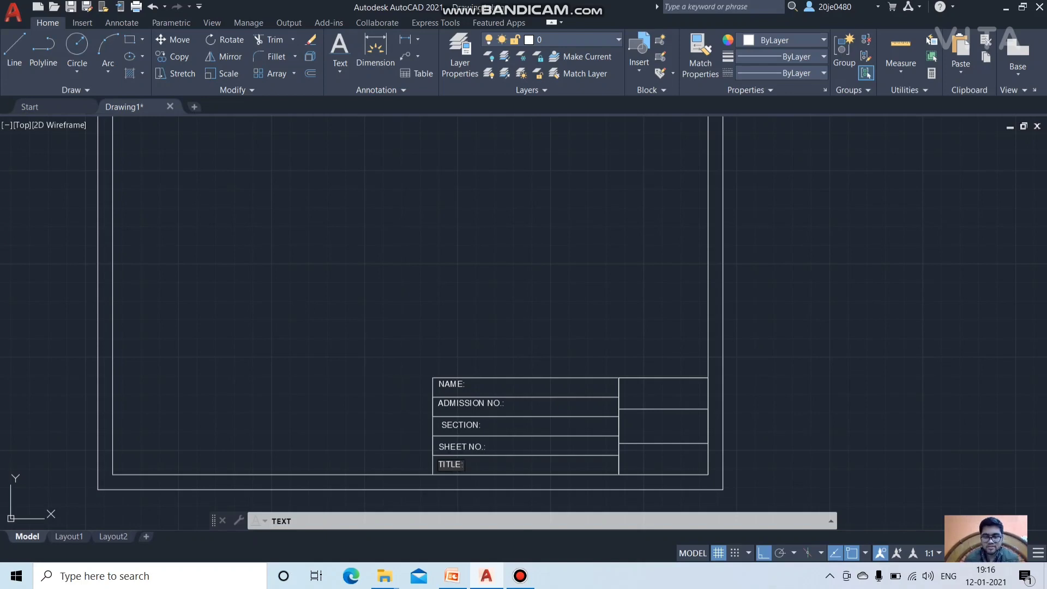
pyautogui.click(484, 387)
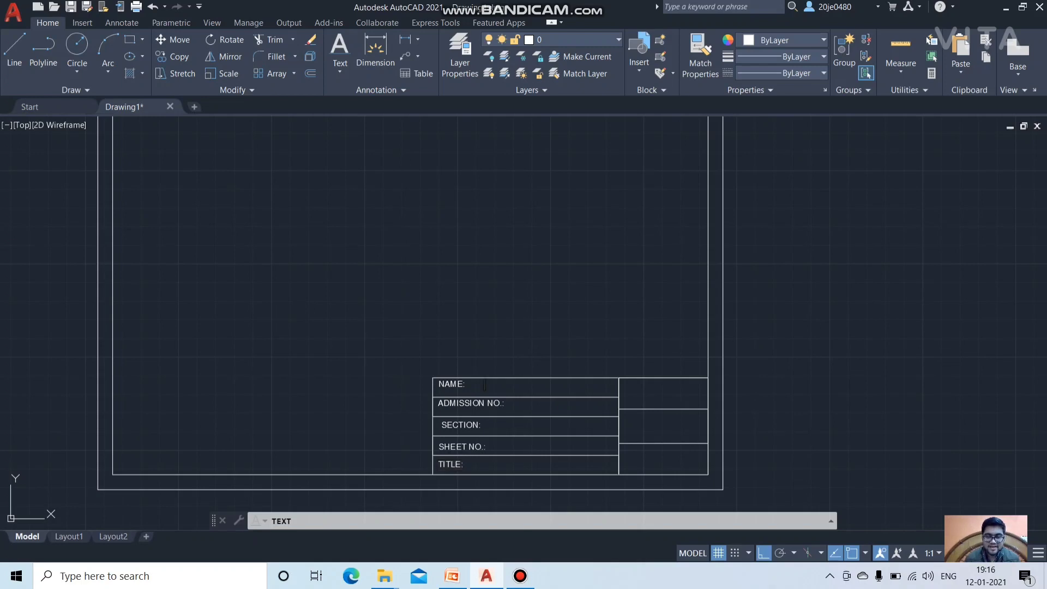
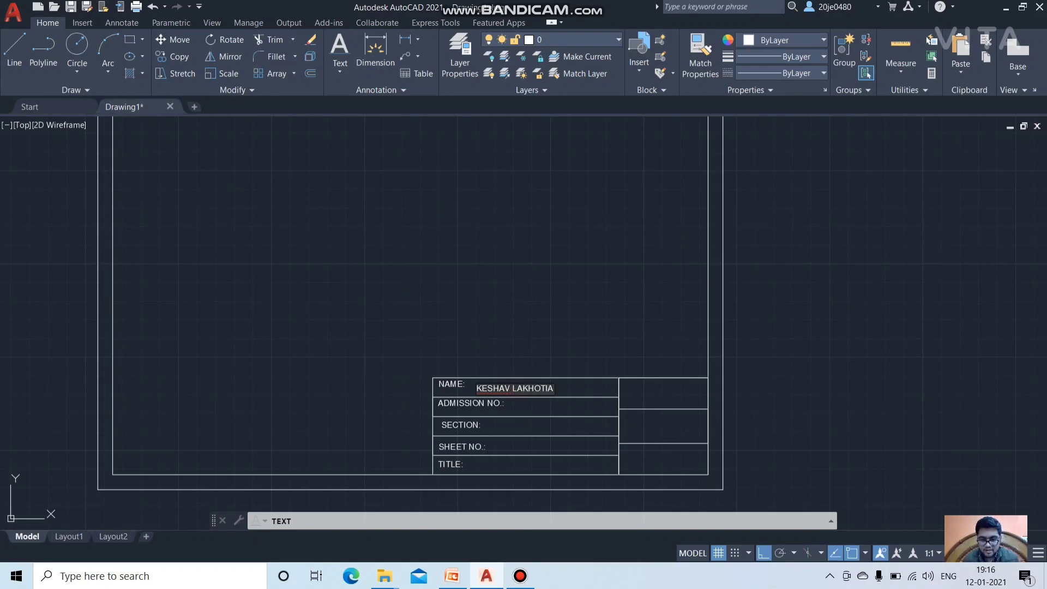
# Step: Write IIT(ISM) over DHANBAD in the top-right cell
pyautogui.click(625, 388)
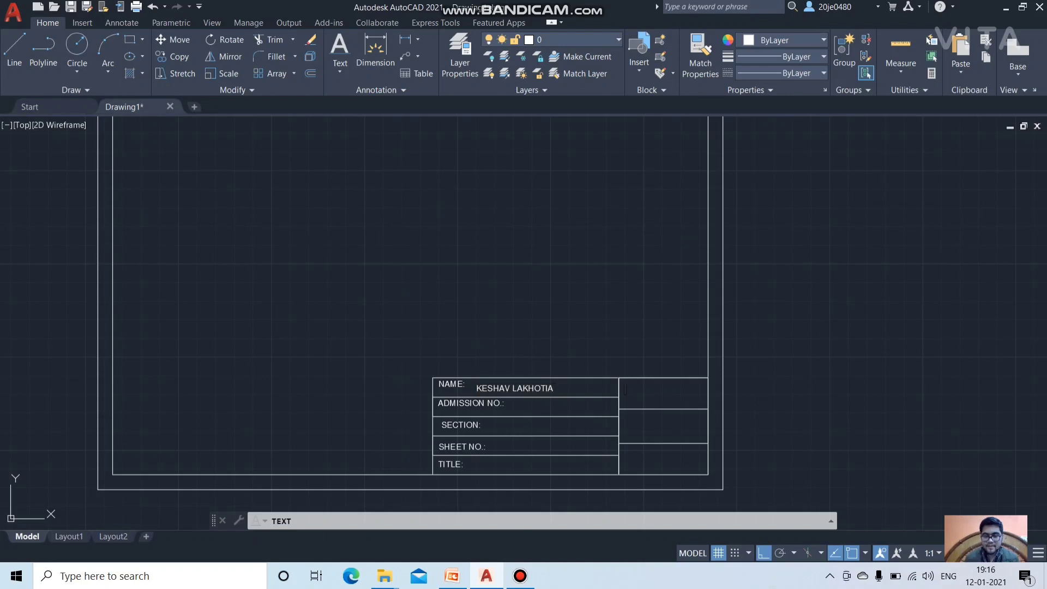
pyautogui.write('II')
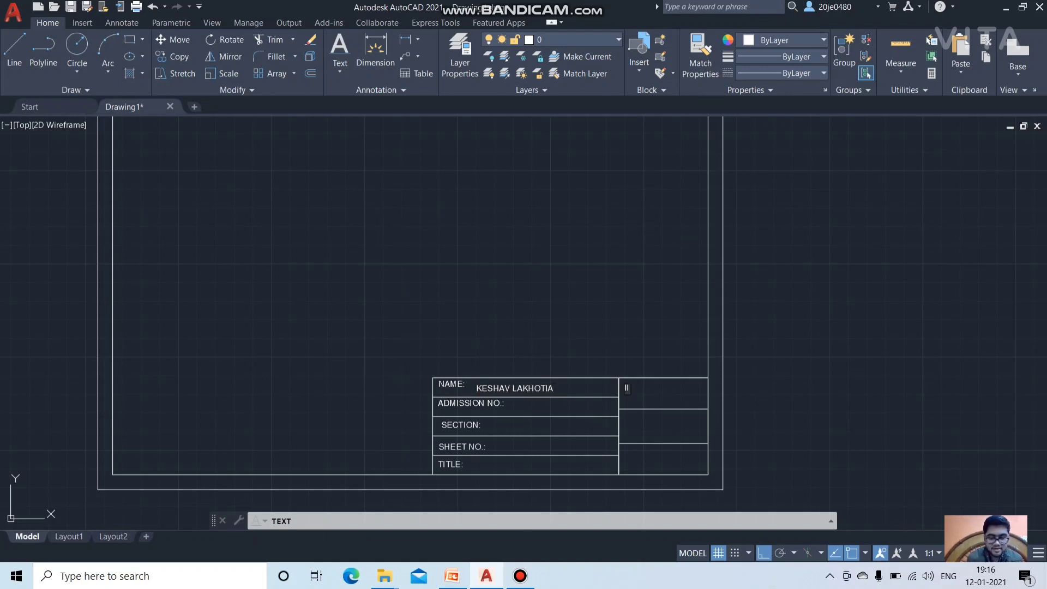
pyautogui.write('T(ISM)')
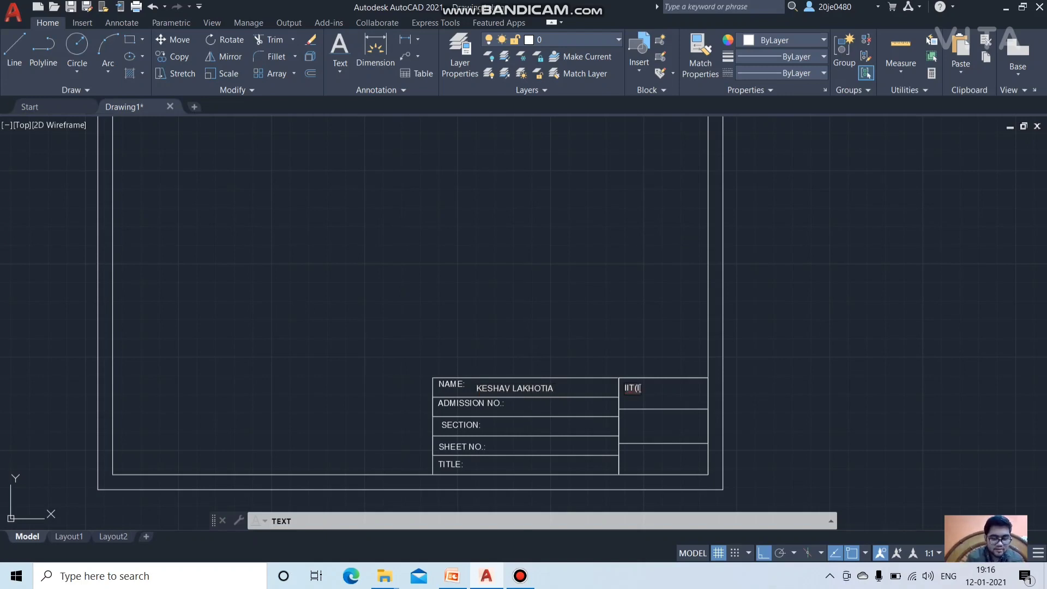
pyautogui.write(')')
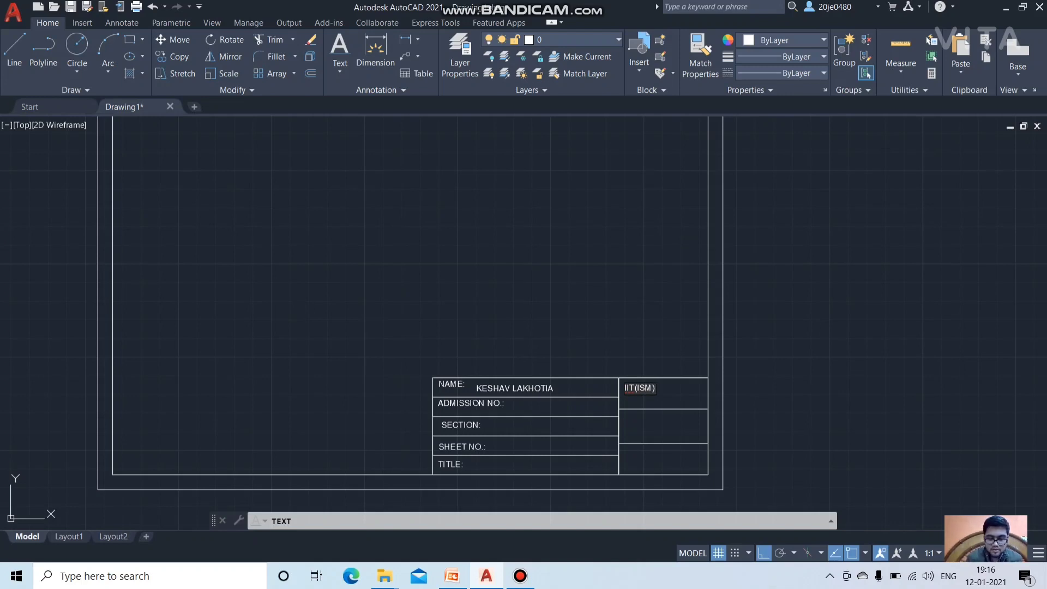
pyautogui.press('Return')
pyautogui.write('DHA')
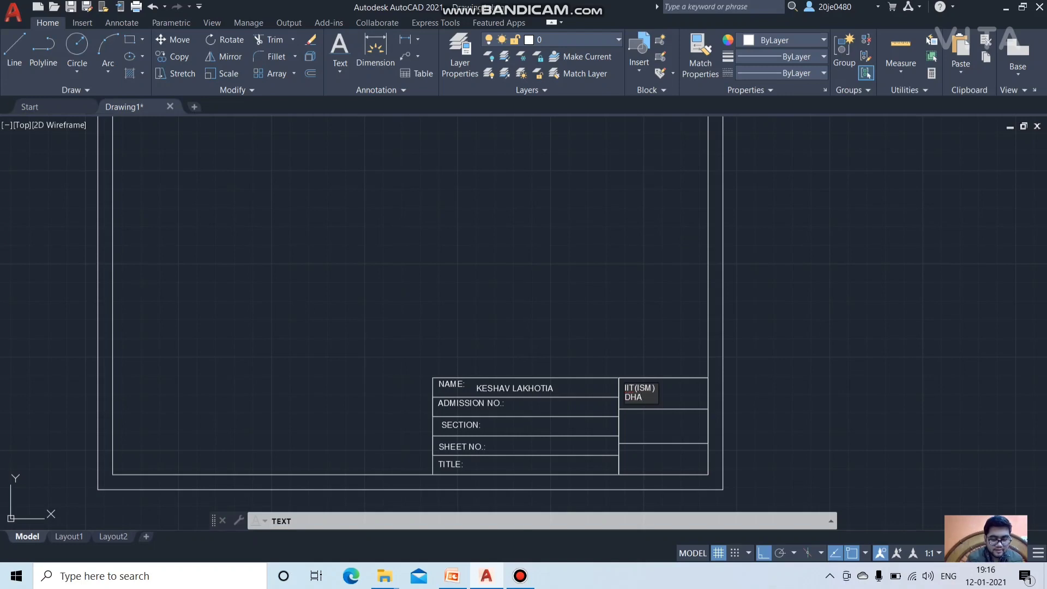
pyautogui.write('NBAD')
# Step: Add SUBMISSION DATE: with 12-01-2021 beneath it in the cell below
pyautogui.click(627, 421)
pyautogui.write('SUB')
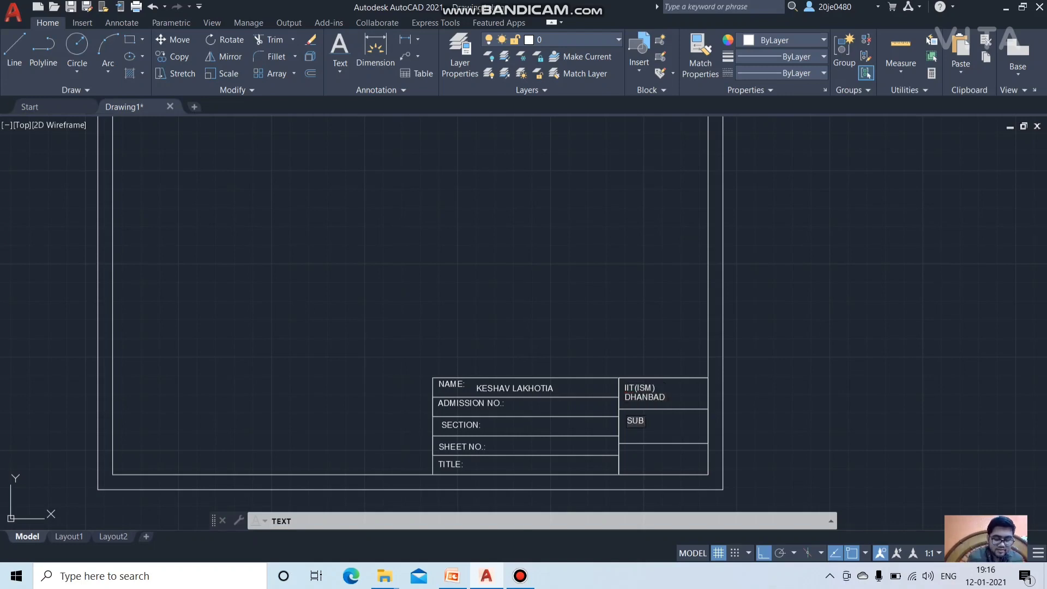
pyautogui.write('MISSION')
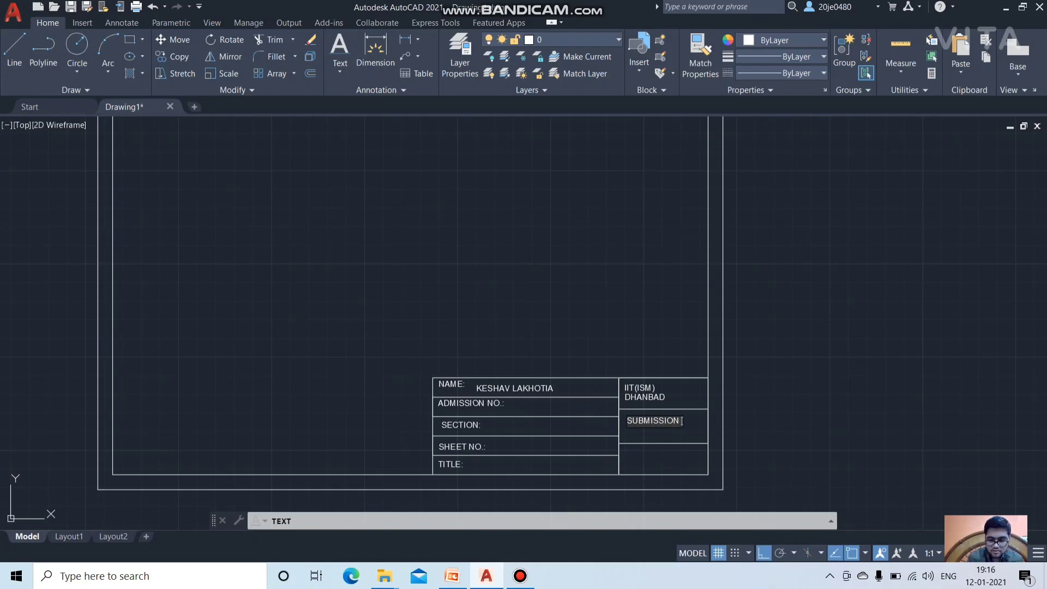
pyautogui.write(' DATE')
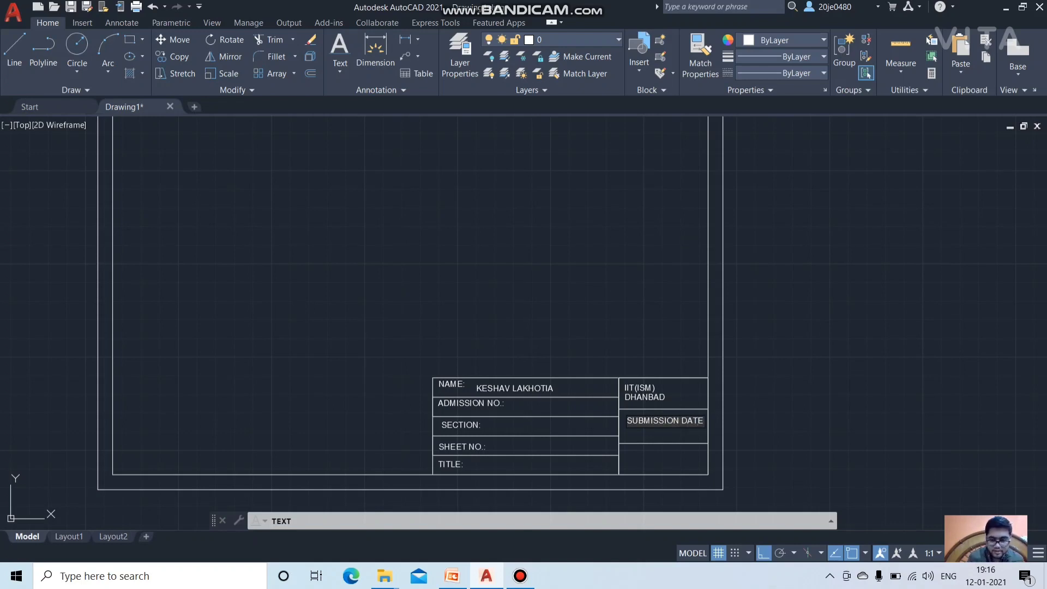
pyautogui.write(':')
pyautogui.click(646, 428)
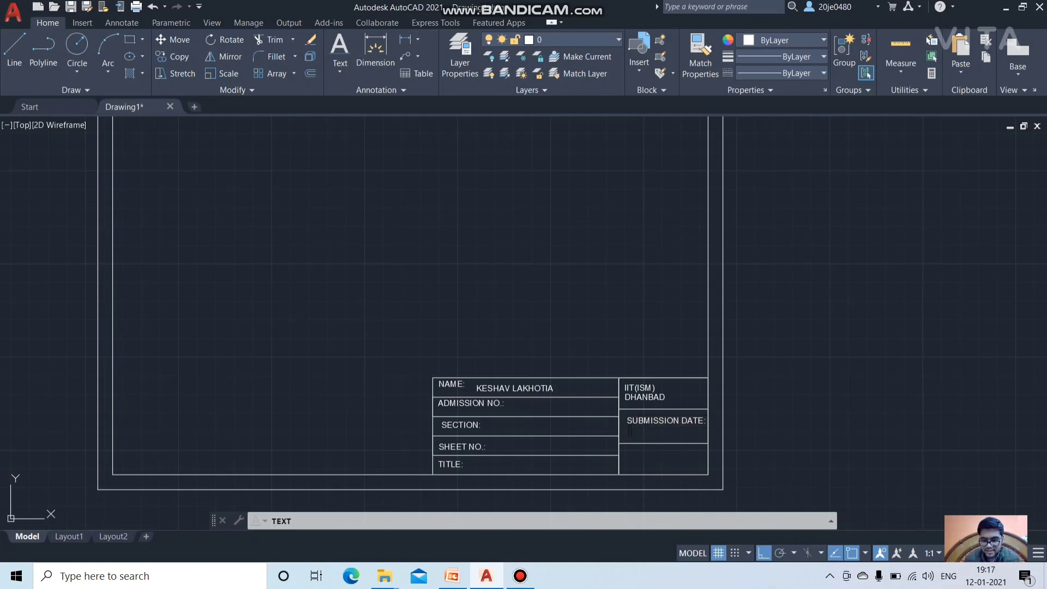
pyautogui.write('120-')
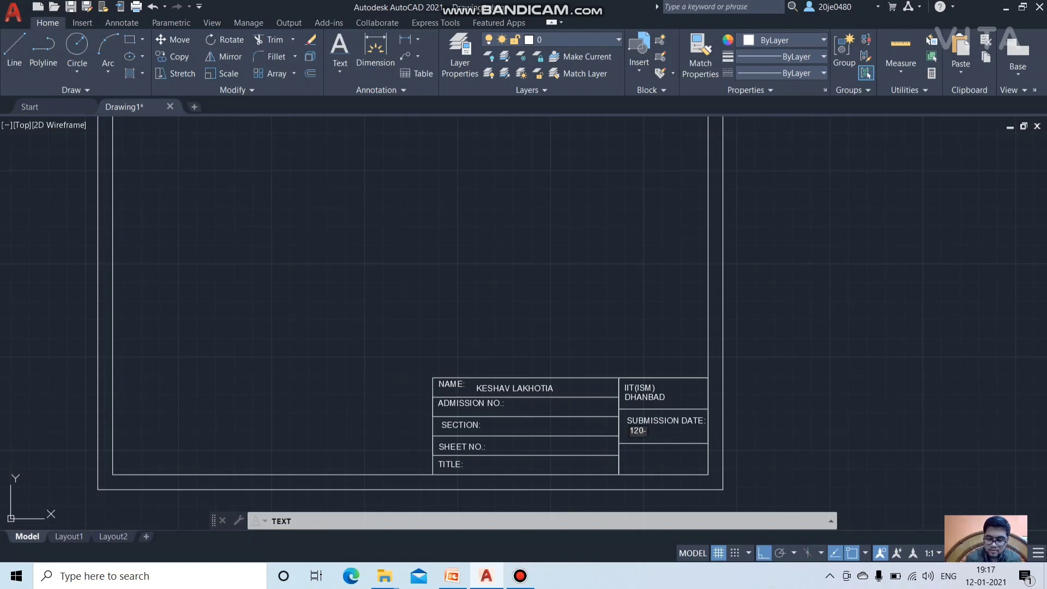
pyautogui.write('01-2021')
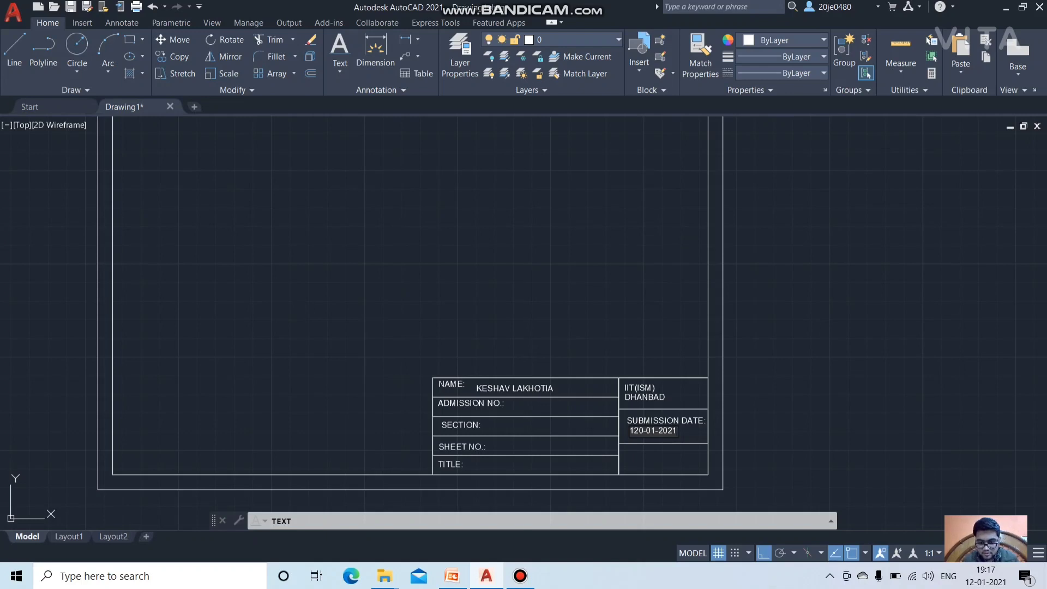
pyautogui.press('BackSpace')
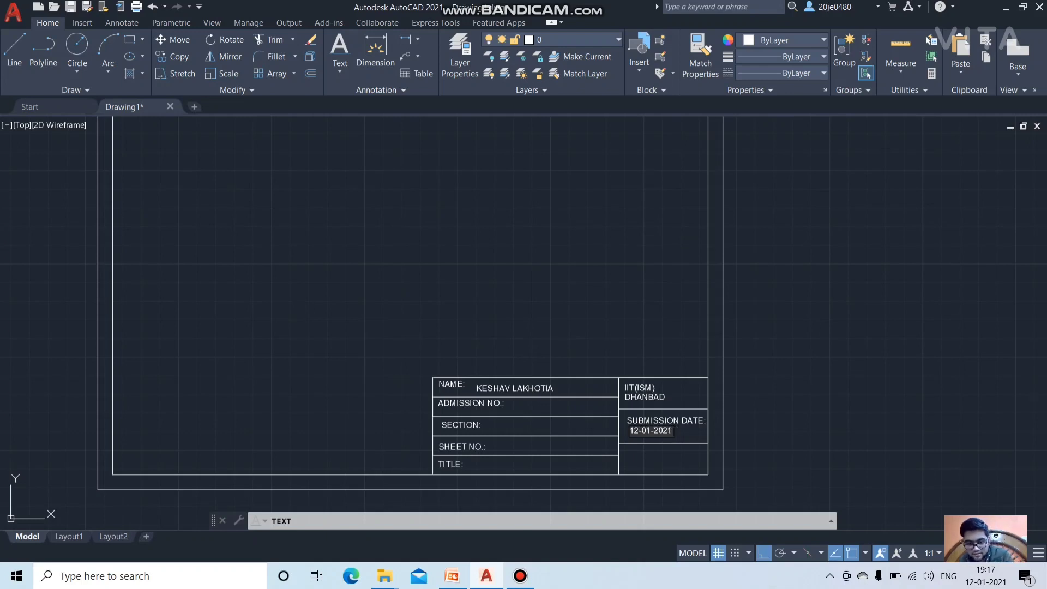
pyautogui.press('Return')
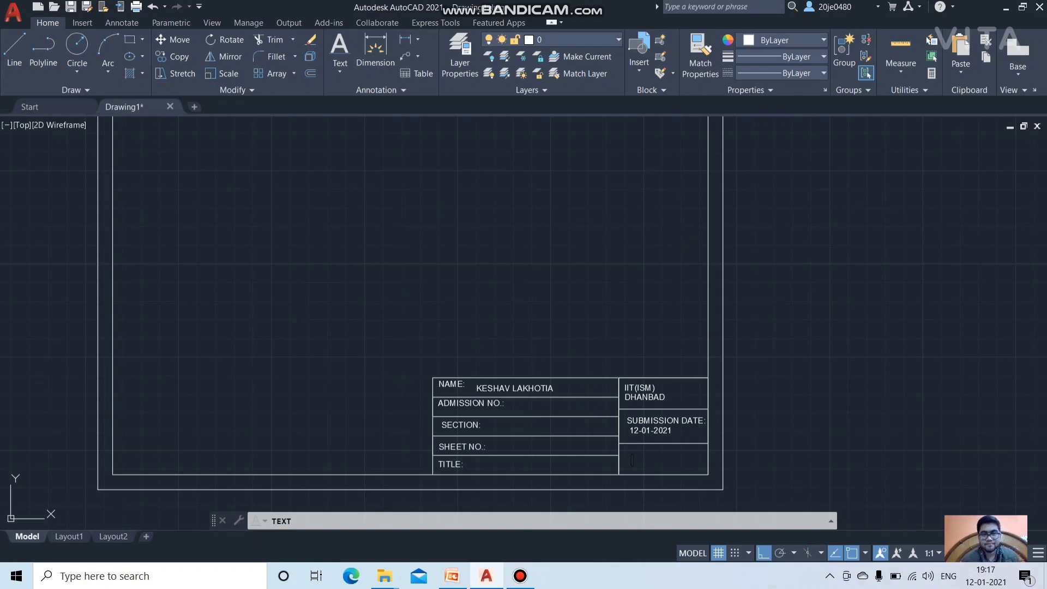
pyautogui.scroll(2, 504, 242)
pyautogui.scroll(-4, 505, 241)
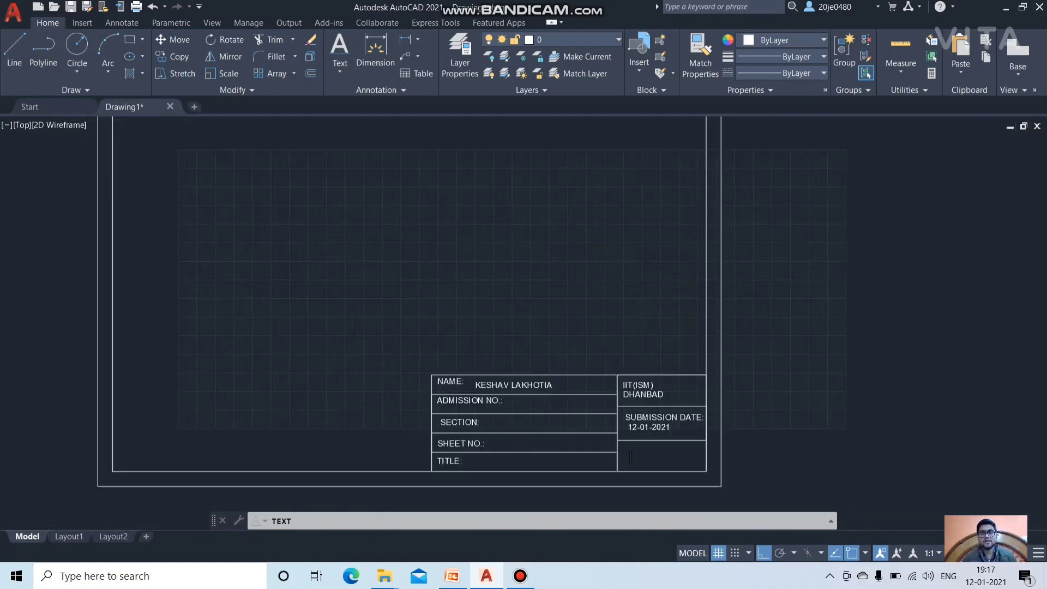
pyautogui.scroll(4, 505, 241)
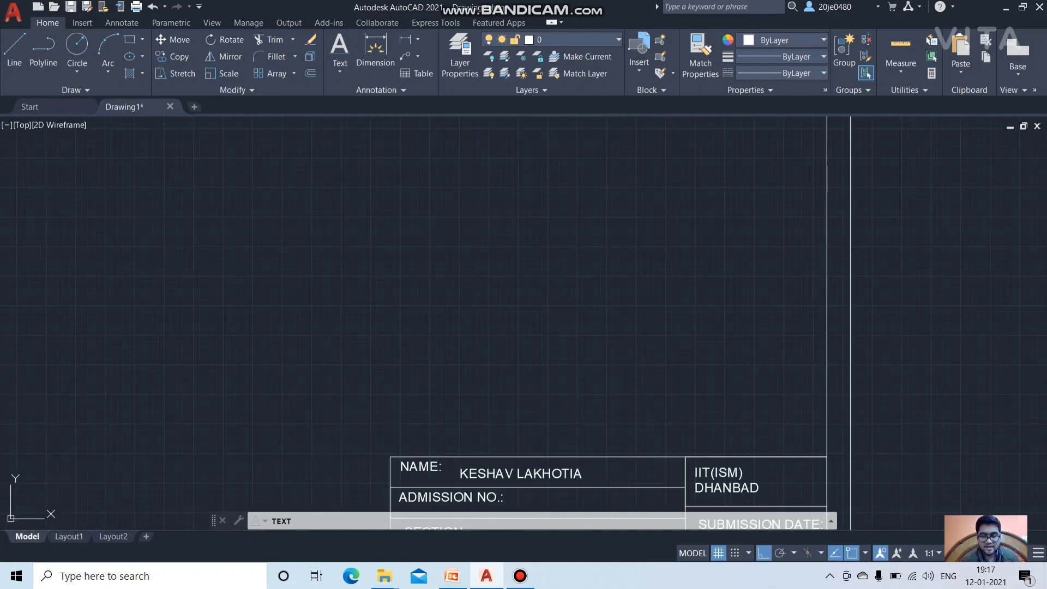
pyautogui.scroll(-4, 512, 401)
pyautogui.scroll(2, 504, 443)
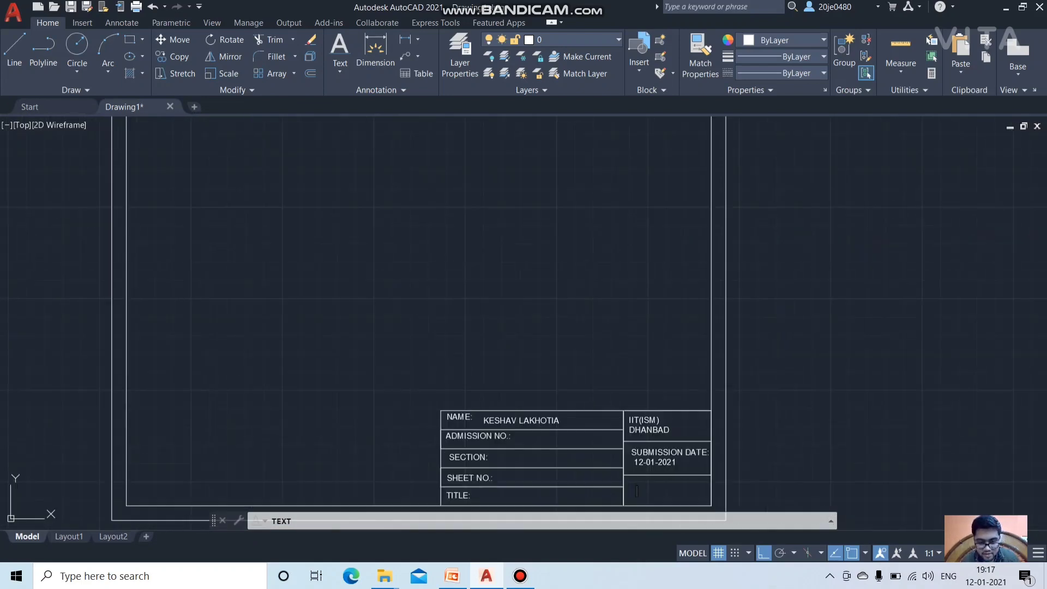
pyautogui.scroll(2, 505, 458)
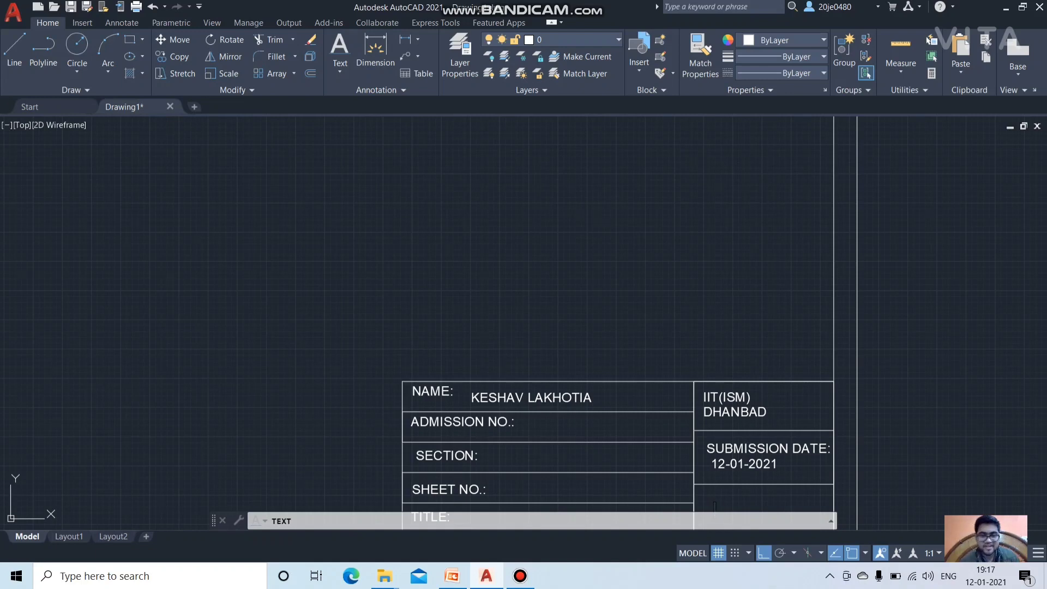
pyautogui.scroll(-5, 511, 326)
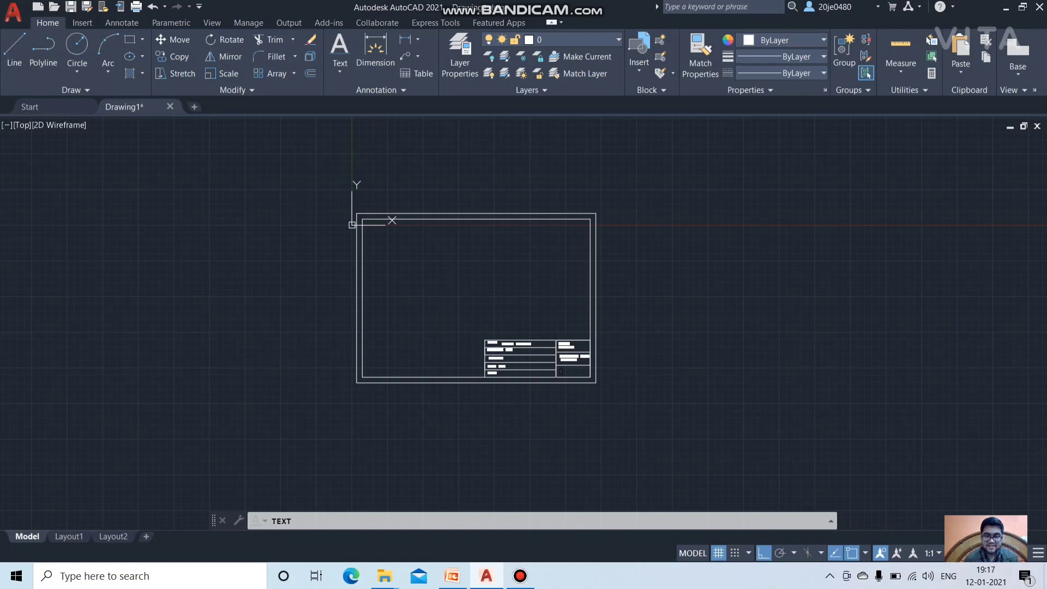
pyautogui.scroll(4, 473, 278)
pyautogui.scroll(-2, 512, 396)
pyautogui.scroll(2, 513, 397)
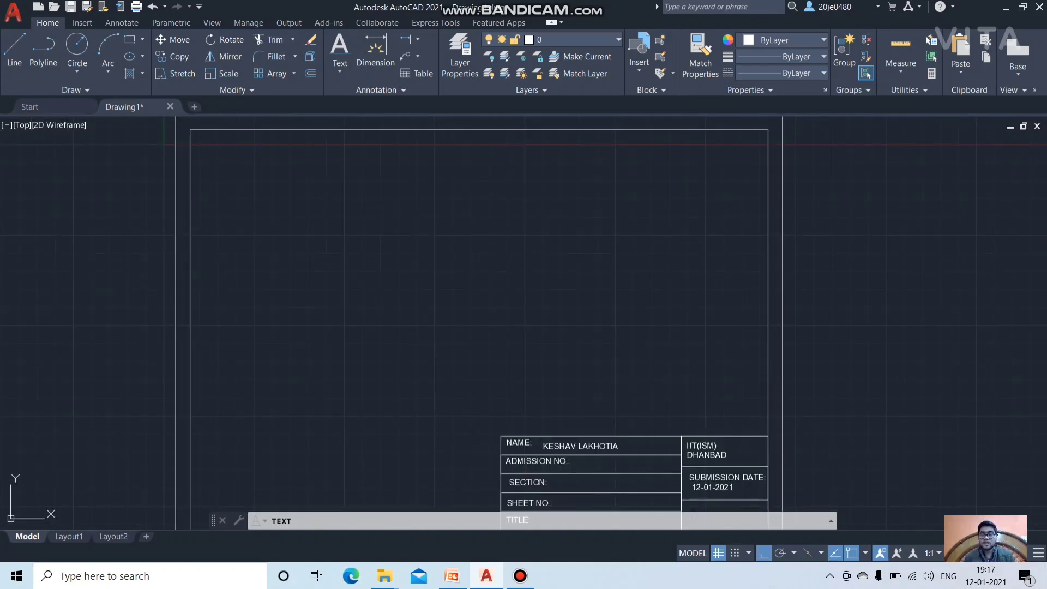